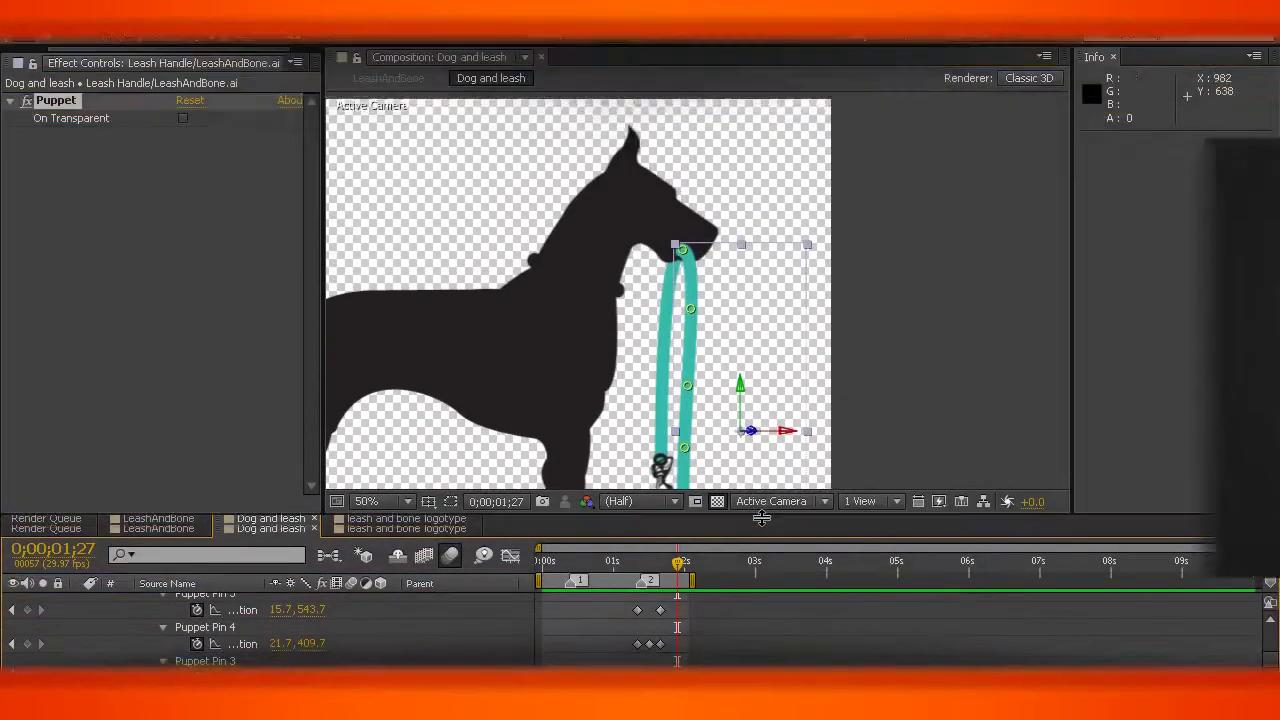
# Step: Select the Leash To Dog layer and make the composition viewer taller than the timeline
pyautogui.click(663, 317)
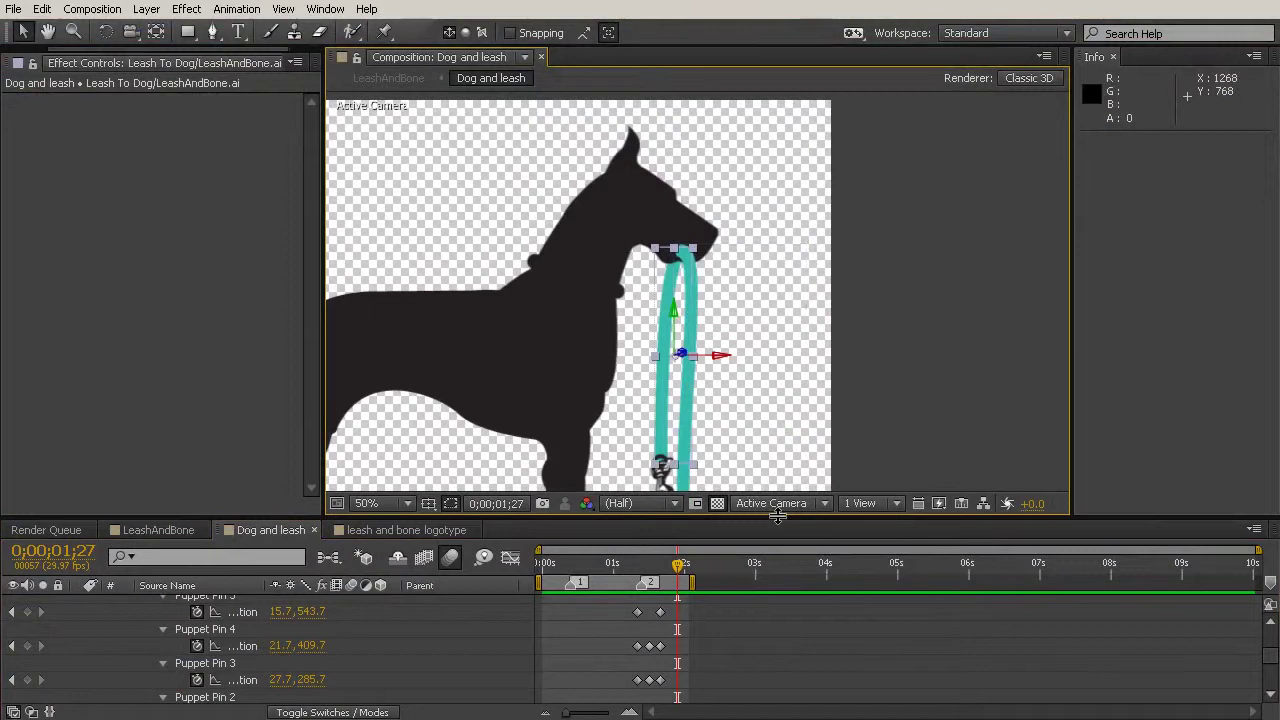
pyautogui.moveTo(777, 516); pyautogui.dragTo(869, 572)
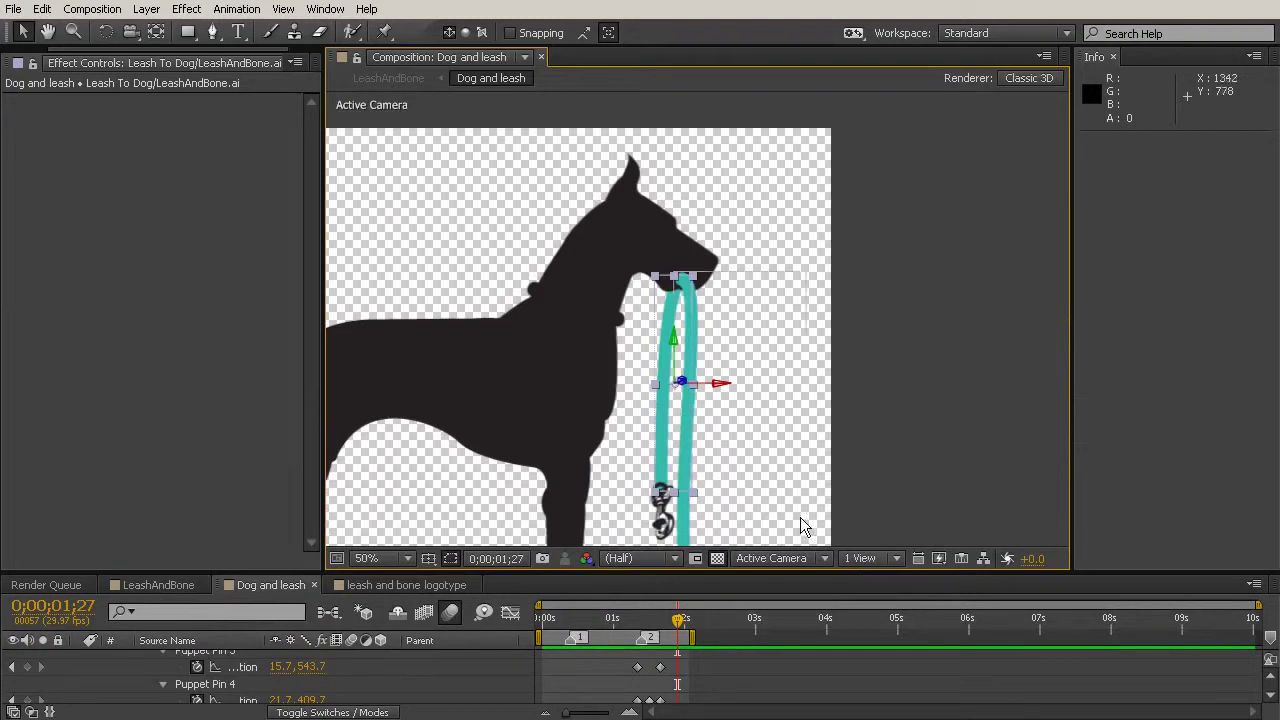
# Step: Use the Pan Behind tool to move the leash's anchor point up to the dog's mouth, then enlarge the timeline
pyautogui.click(156, 32)
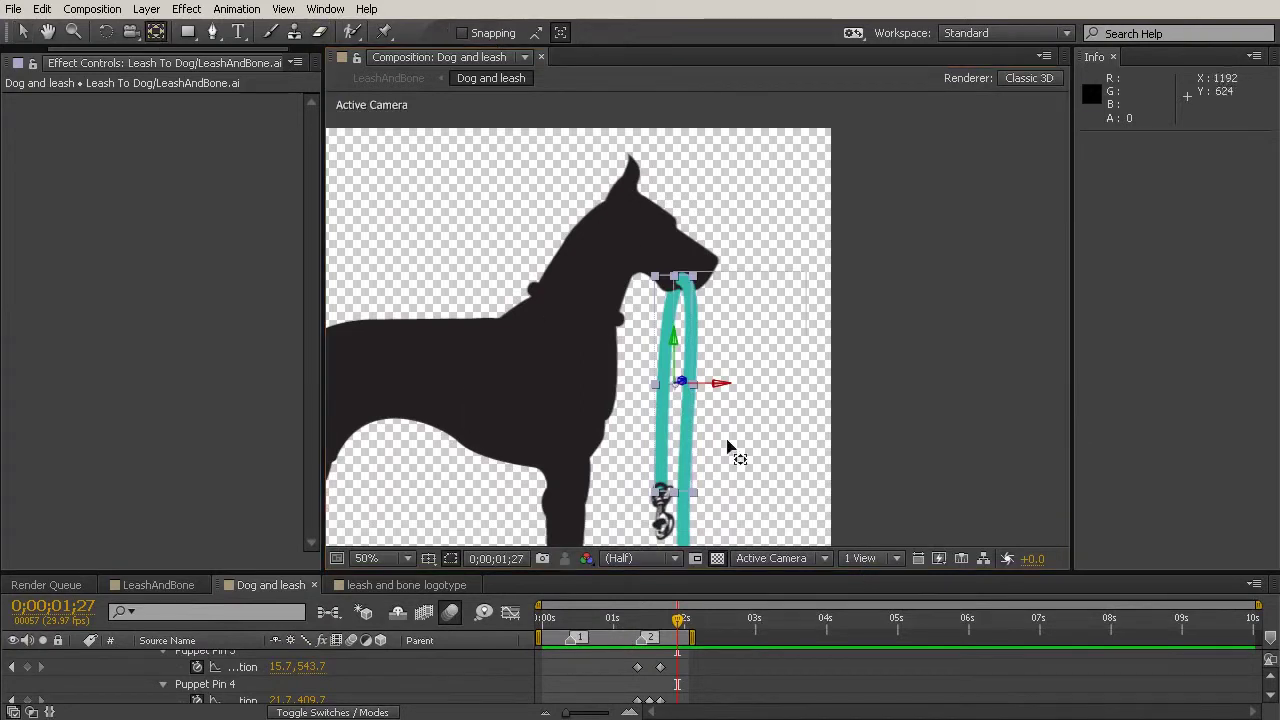
pyautogui.moveTo(676, 384); pyautogui.dragTo(678, 282)
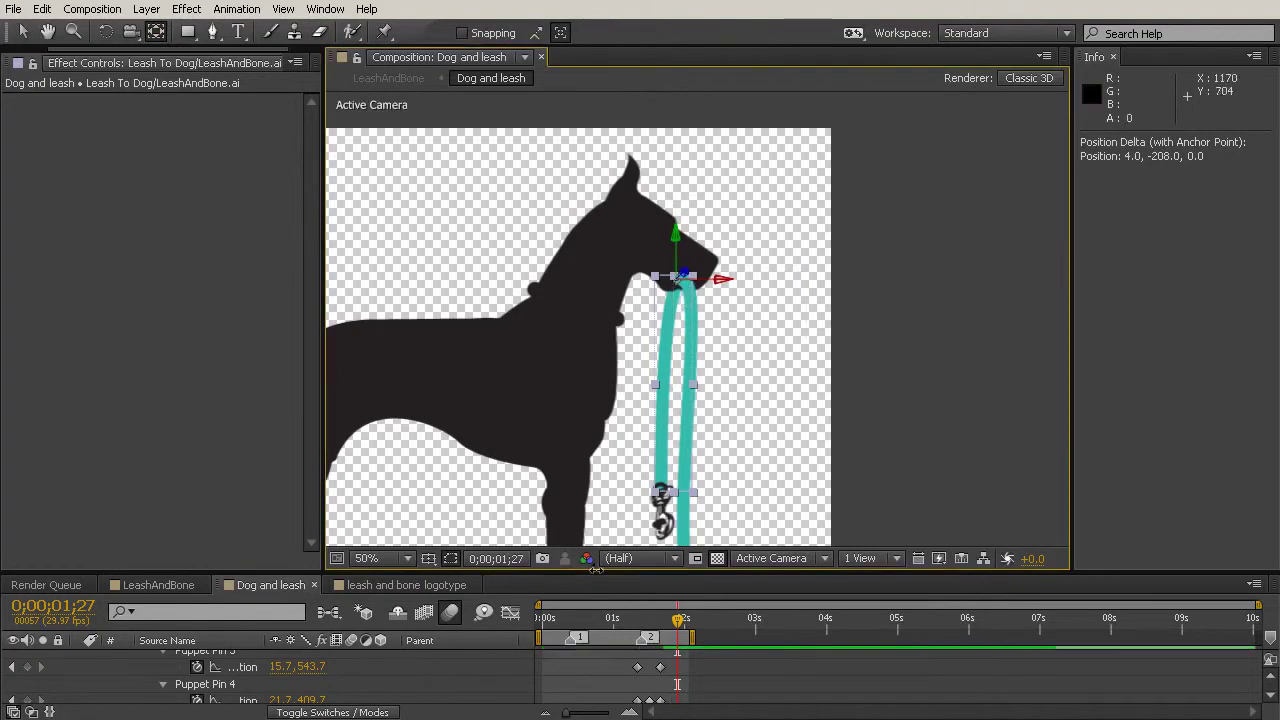
pyautogui.moveTo(595, 568); pyautogui.dragTo(595, 186)
# Step: Select Buckle, zoom in, and set its anchor point at the top ring, then zoom out and return to Selection
pyautogui.click(225, 680)
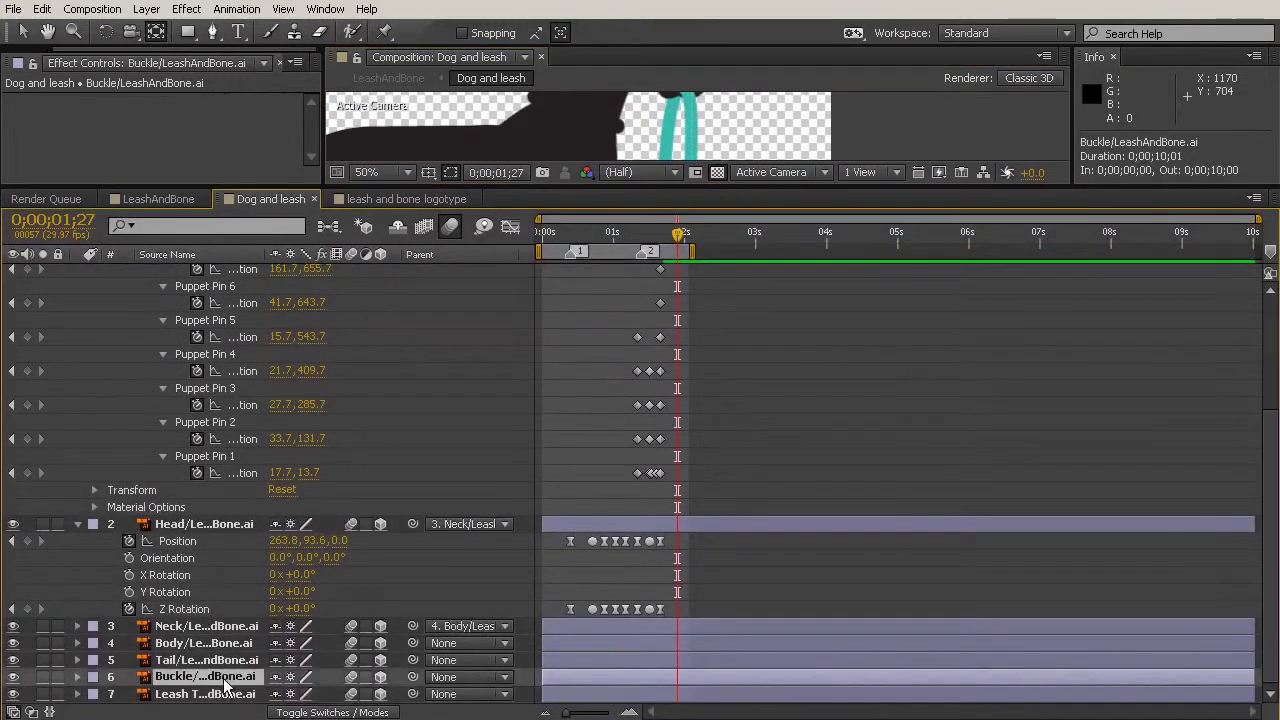
pyautogui.moveTo(790, 186); pyautogui.dragTo(790, 607)
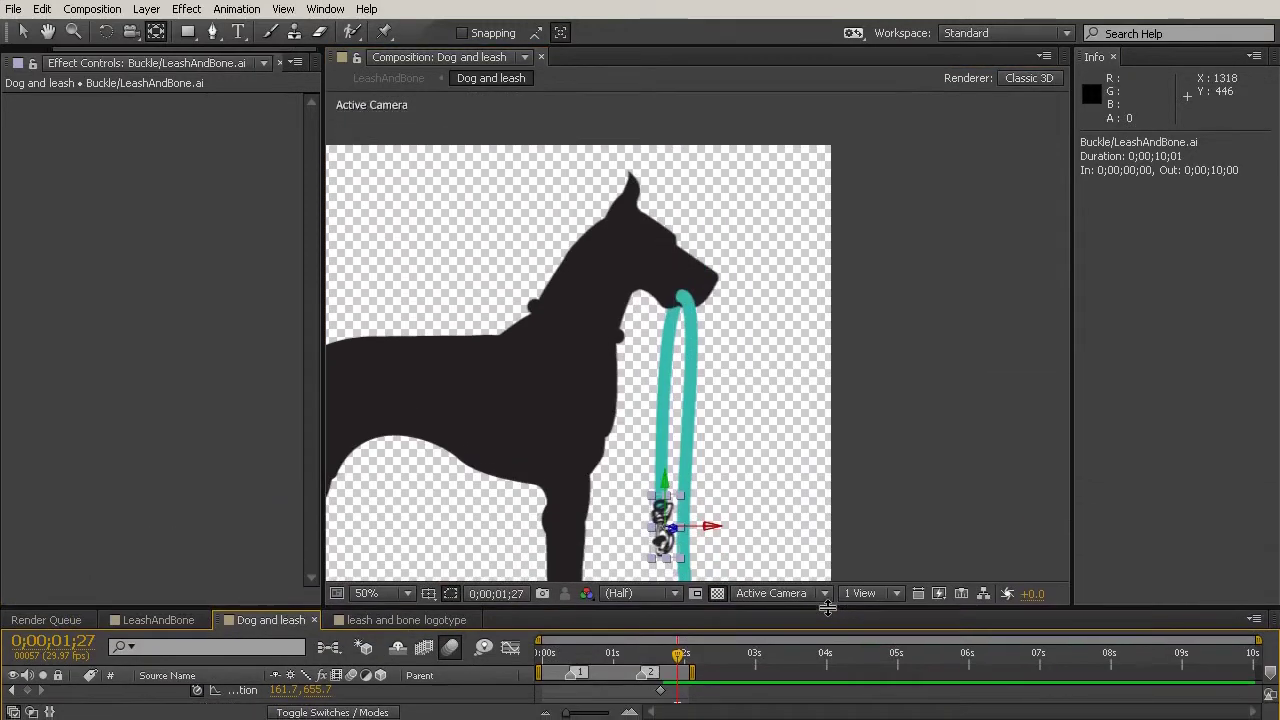
pyautogui.scroll(2, 686, 540)
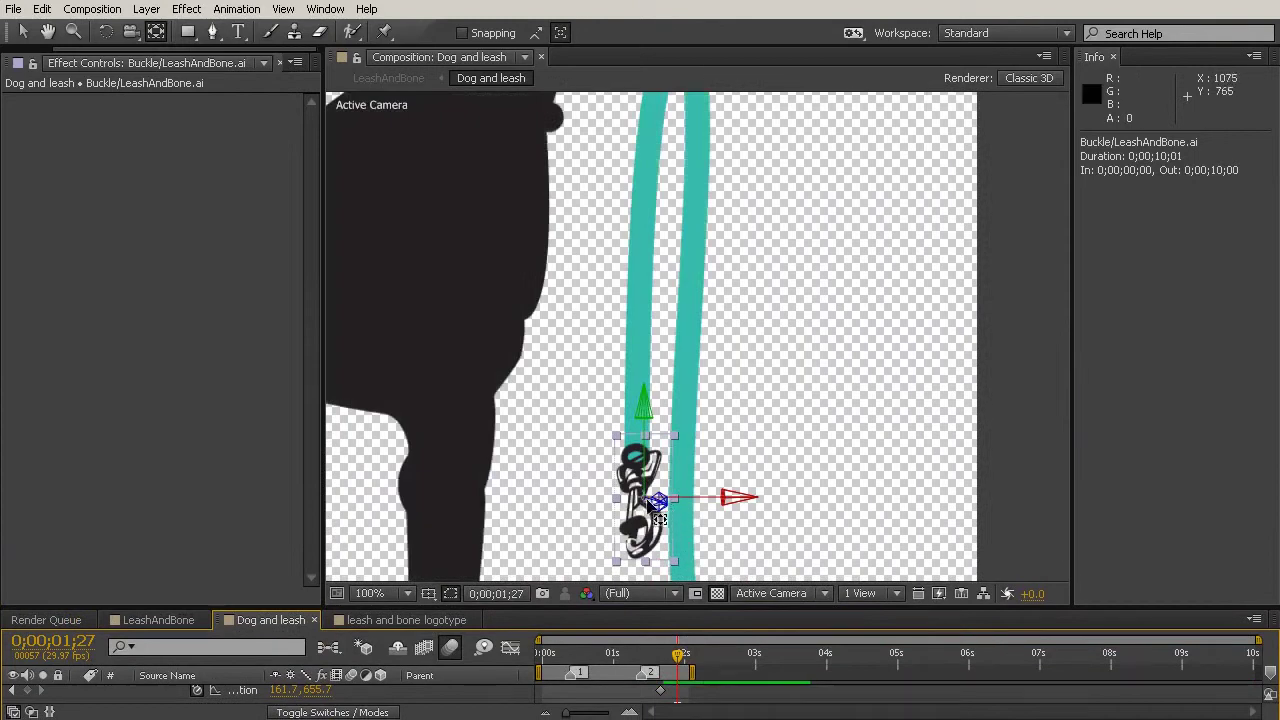
pyautogui.moveTo(647, 502); pyautogui.dragTo(638, 453)
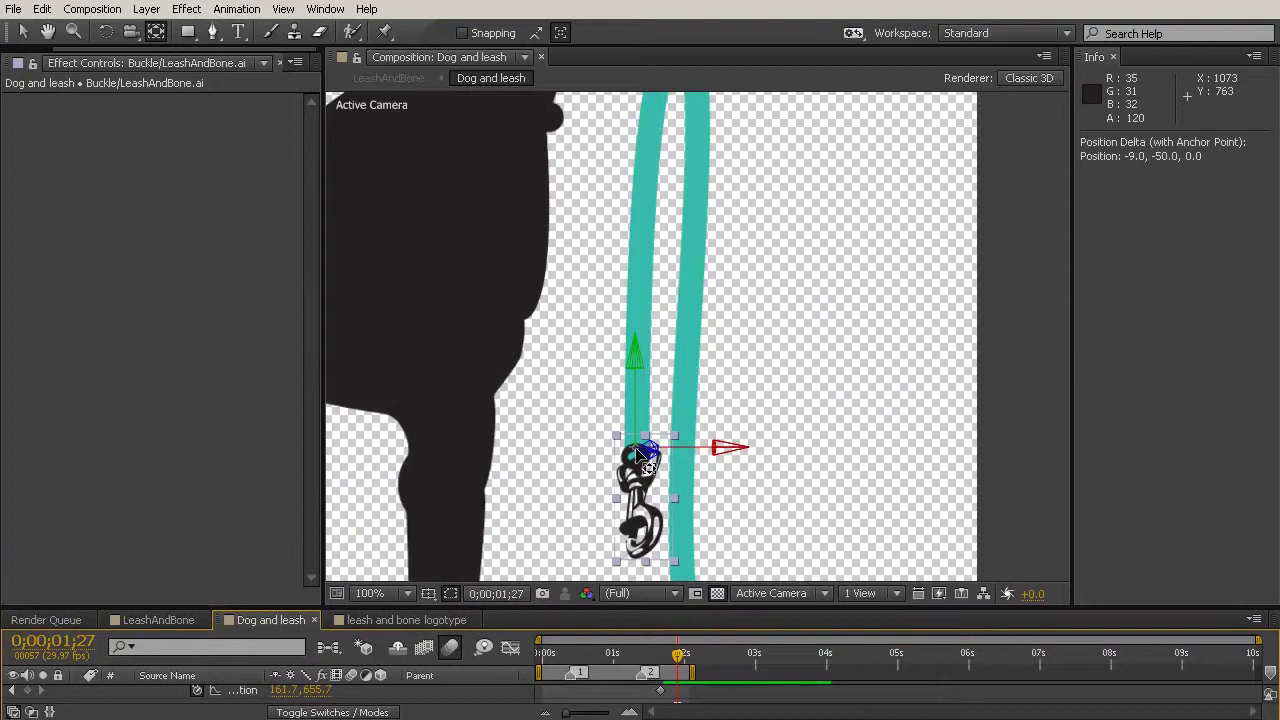
pyautogui.moveTo(638, 446); pyautogui.dragTo(637, 456)
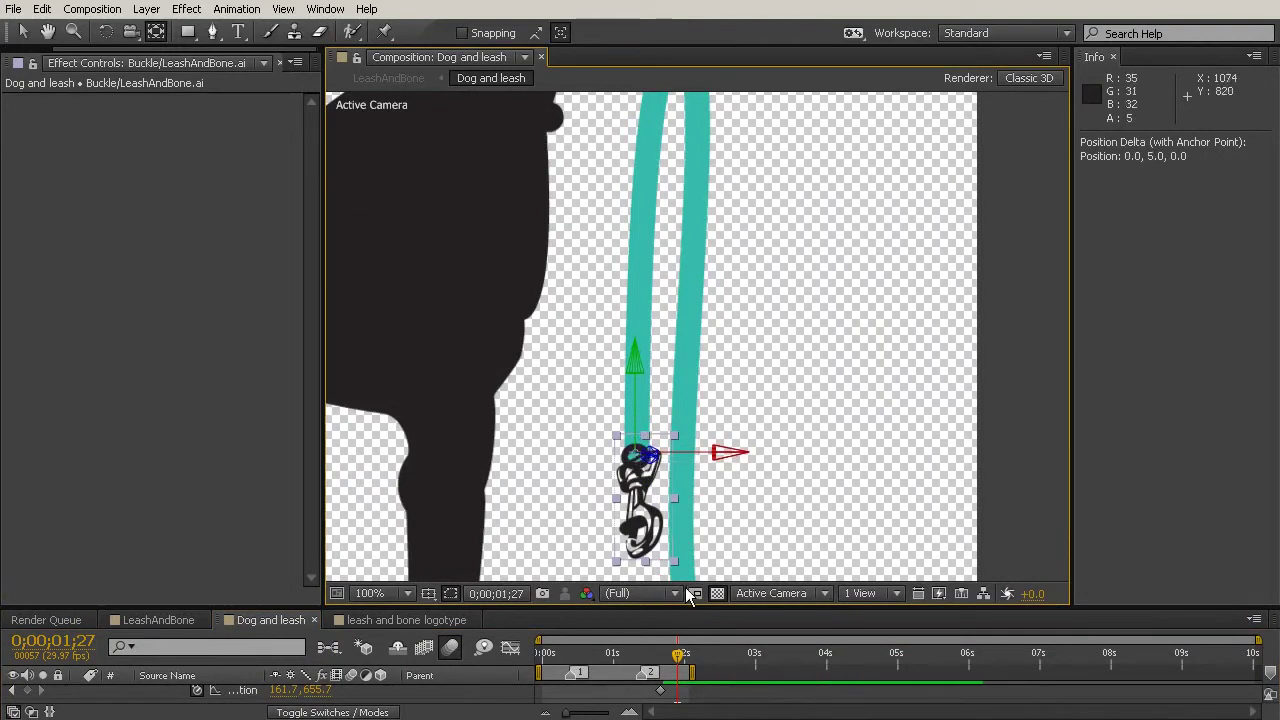
pyautogui.press(',')
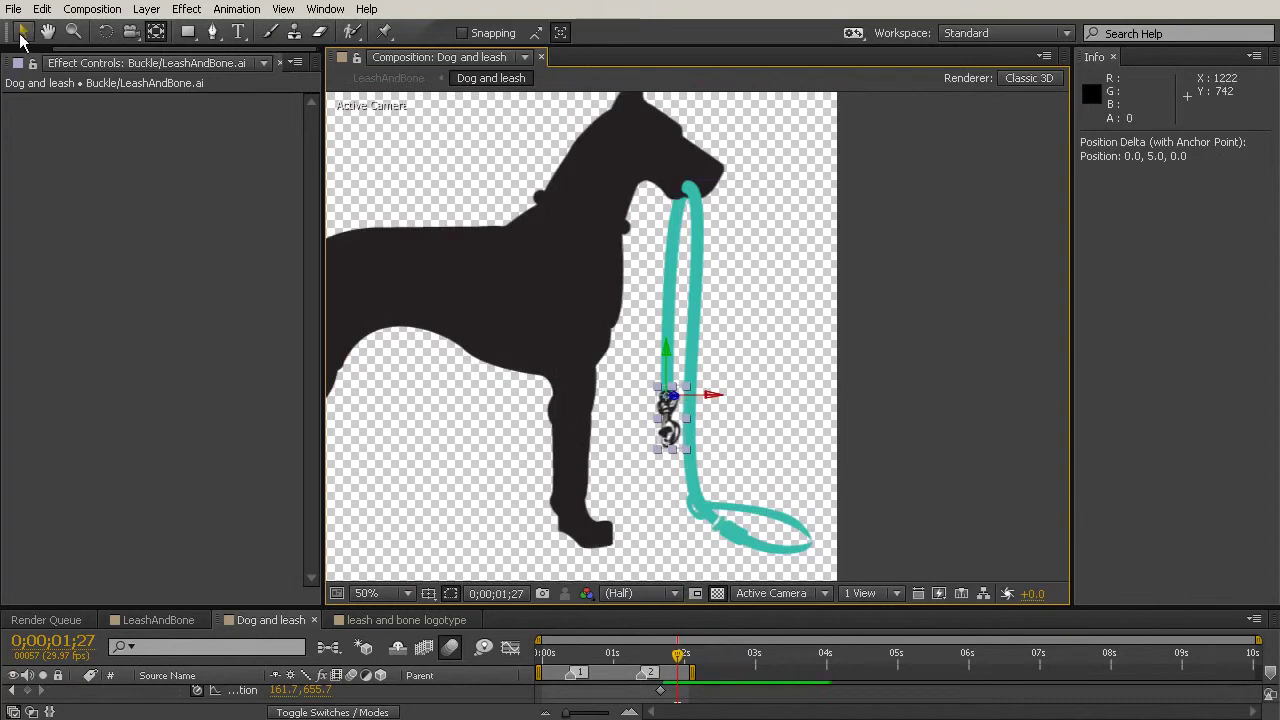
pyautogui.click(21, 34)
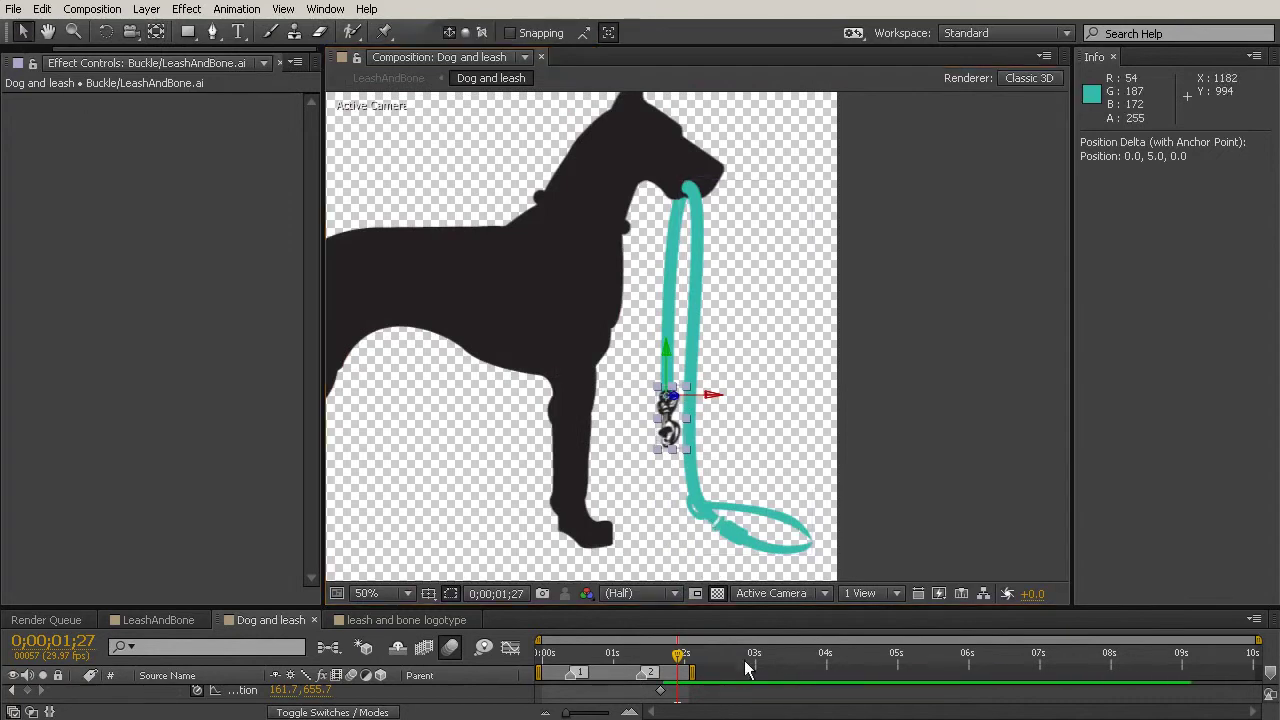
# Step: Preview the leash lift, expand the timeline, and select the Buckle and Leash To Dog layers
pyautogui.moveTo(680, 656); pyautogui.dragTo(660, 695)
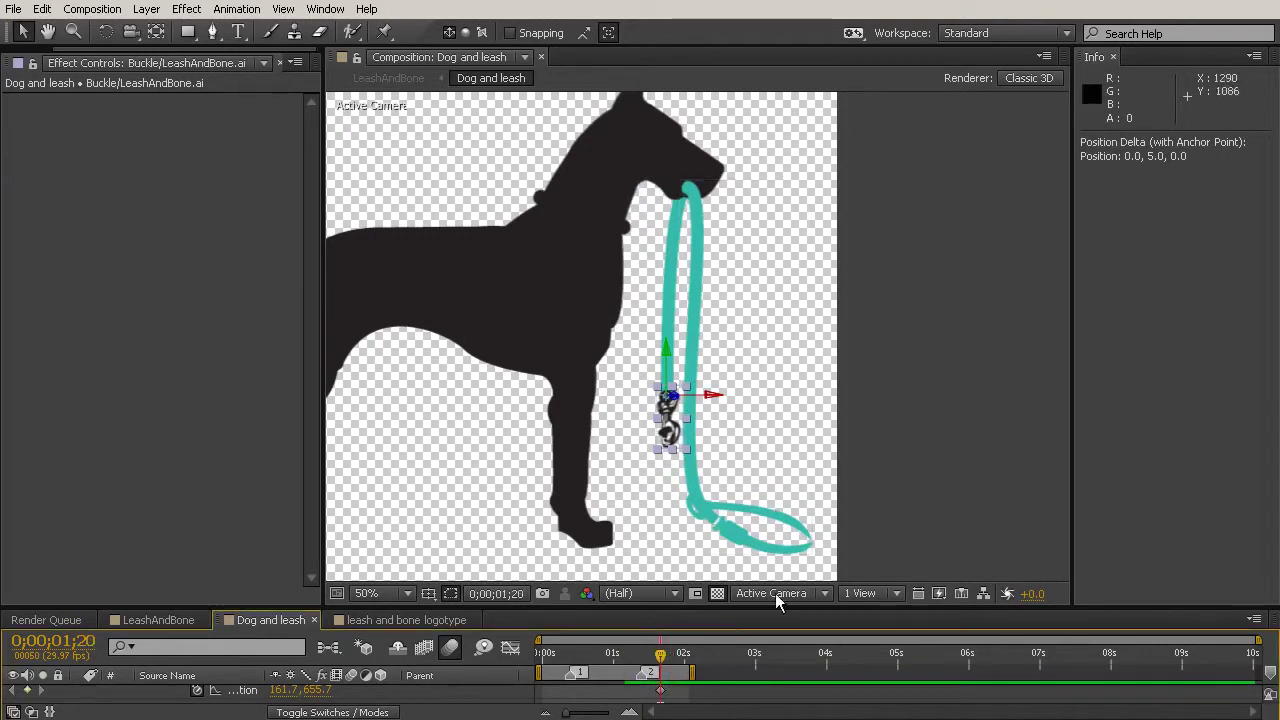
pyautogui.moveTo(774, 607); pyautogui.dragTo(770, 200)
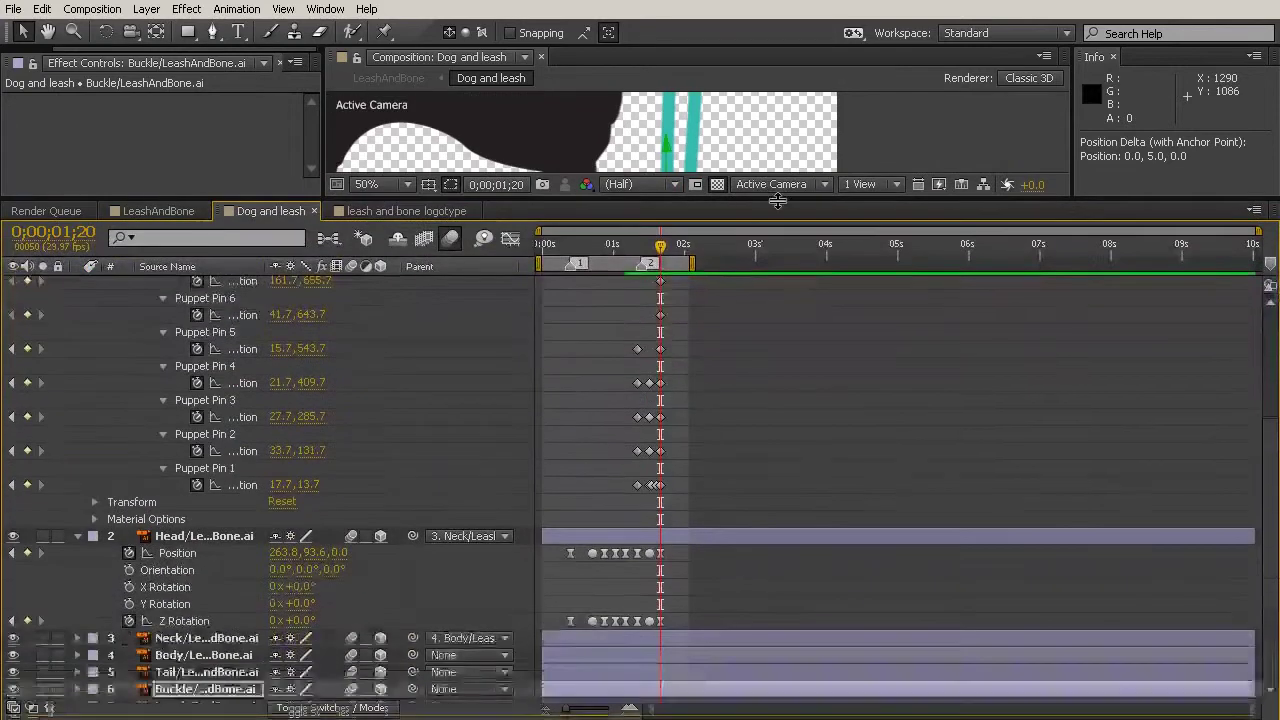
pyautogui.click(180, 688)
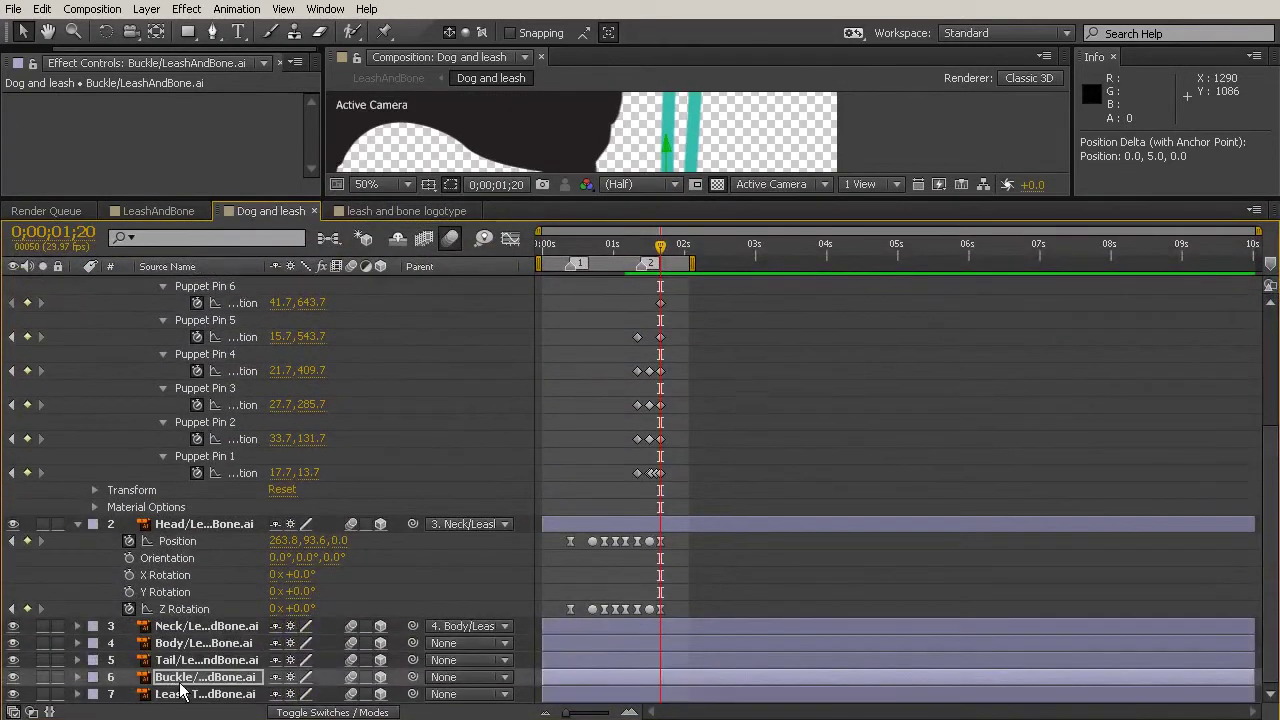
pyautogui.keyDown('shift'); pyautogui.click(180, 694); pyautogui.keyUp('shift')
# Step: Collapse the leash handle and Head layers, then reveal Position and Rotation for the selected layers
pyautogui.scroll(5, 216, 460)
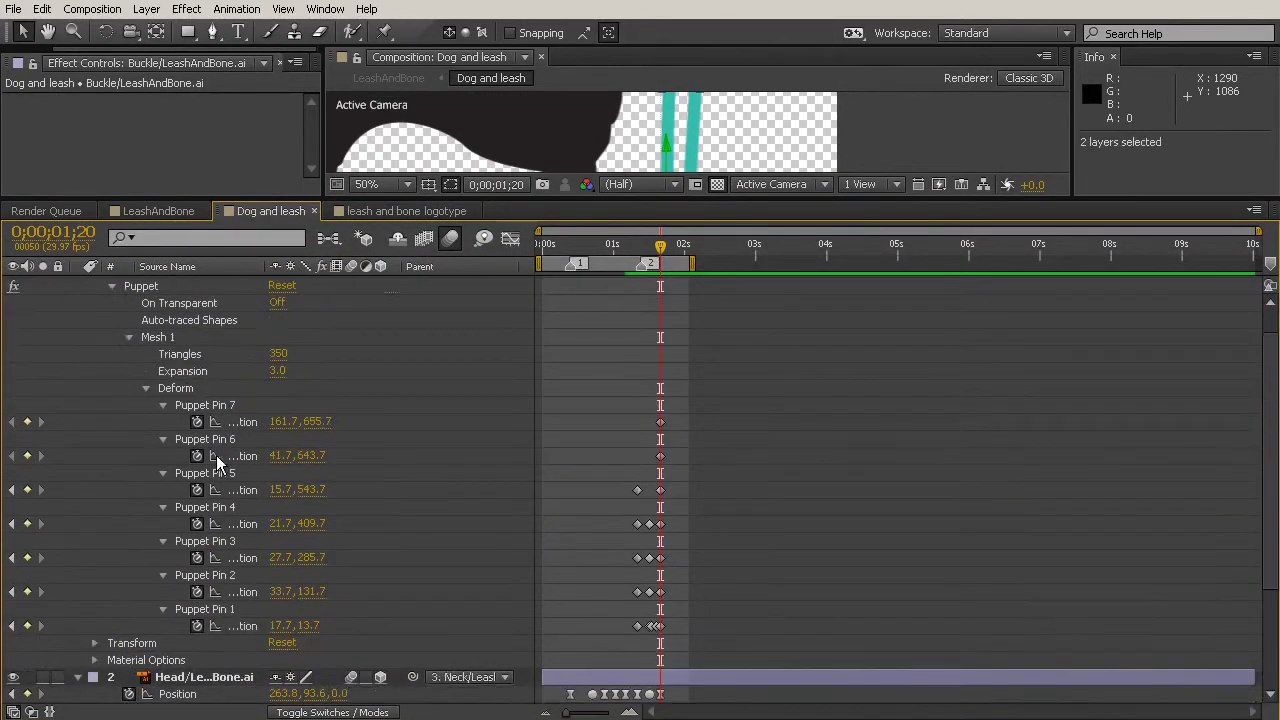
pyautogui.click(79, 285)
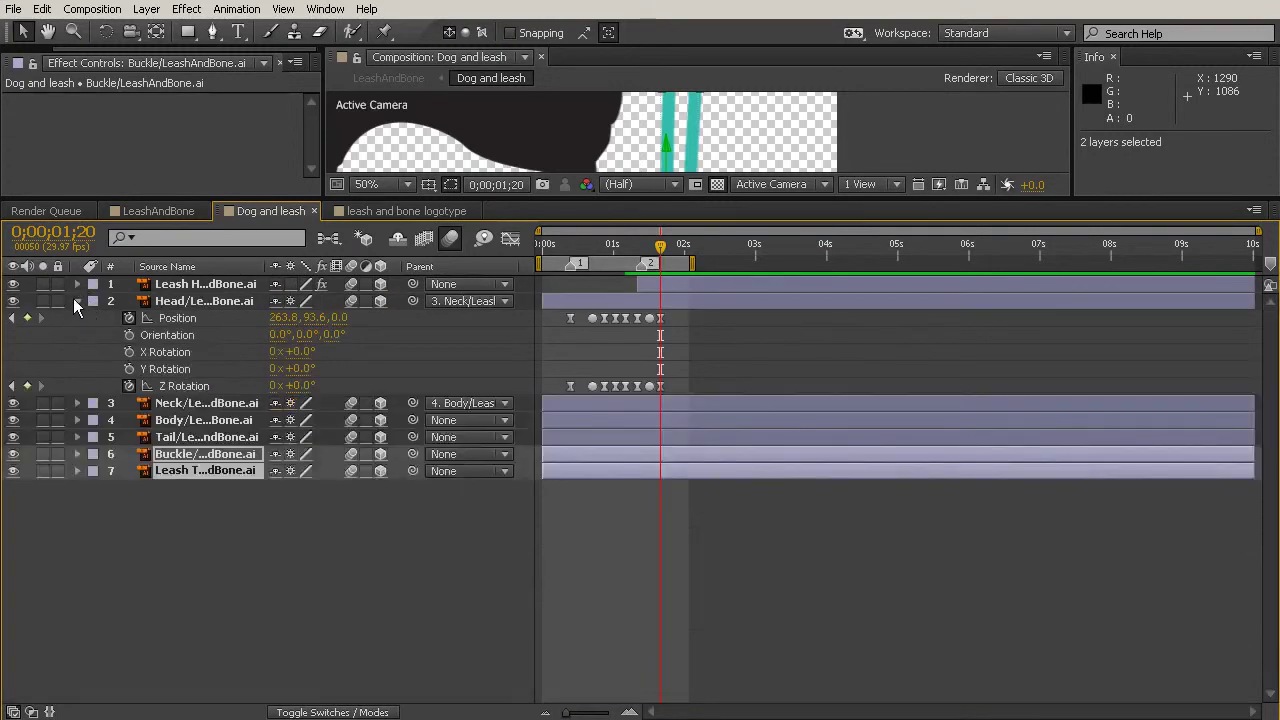
pyautogui.click(76, 300)
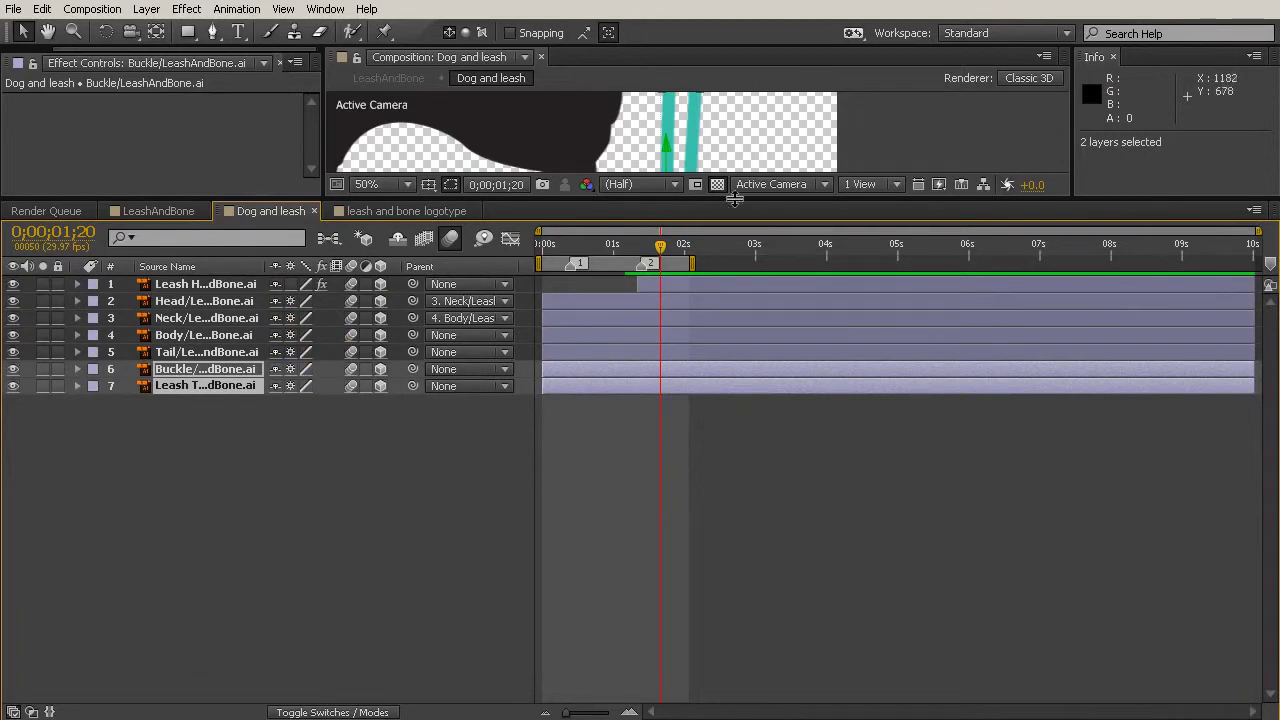
pyautogui.press('p')
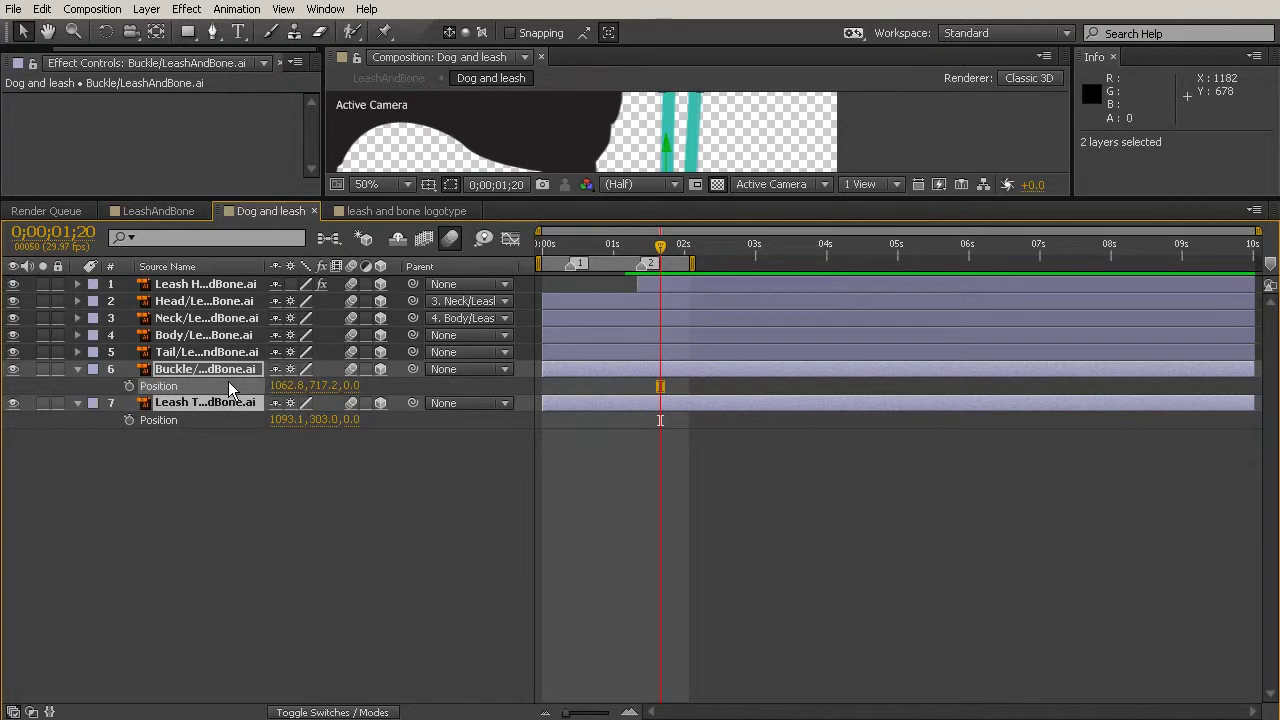
pyautogui.hotkey('shift', 'r')
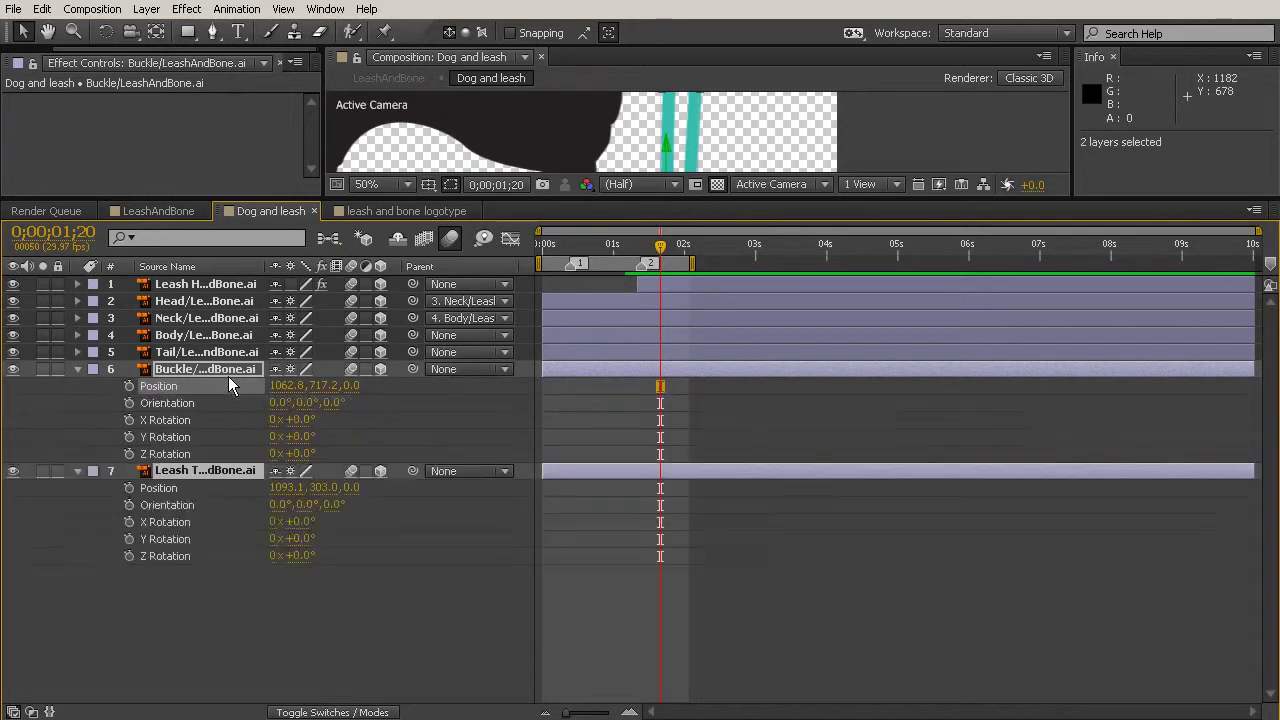
# Step: Add Position and Z Rotation keyframes on both Buckle and Leash To Dog at 0;00;01;20
pyautogui.click(131, 386)
pyautogui.click(129, 454)
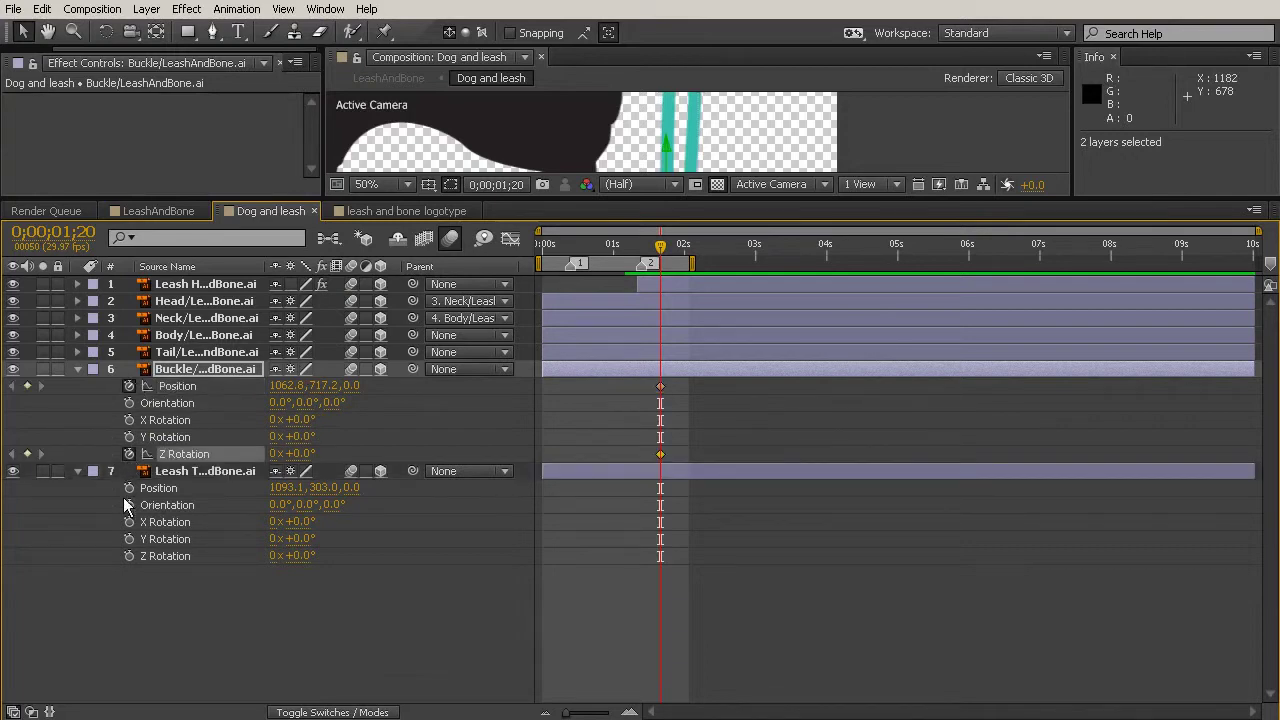
pyautogui.click(129, 488)
pyautogui.click(128, 557)
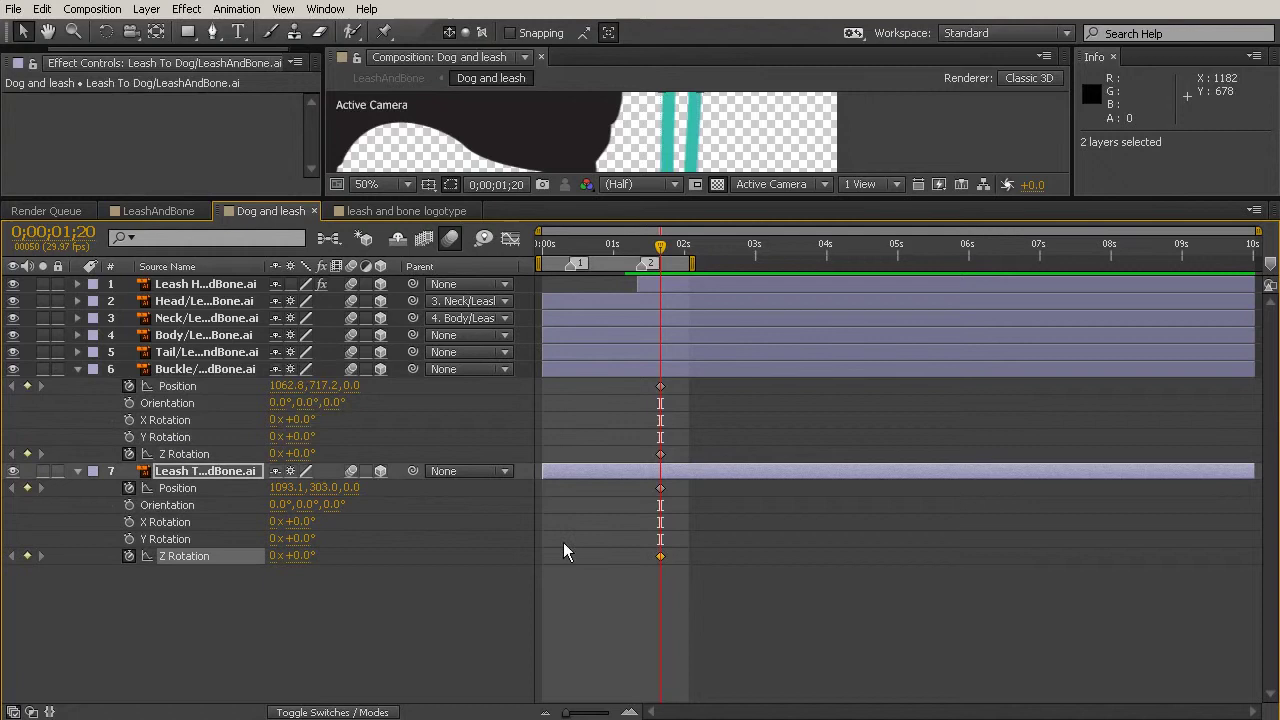
# Step: Parent the Buckle layer to Leash To Dog with the pick whip
pyautogui.click(452, 663)
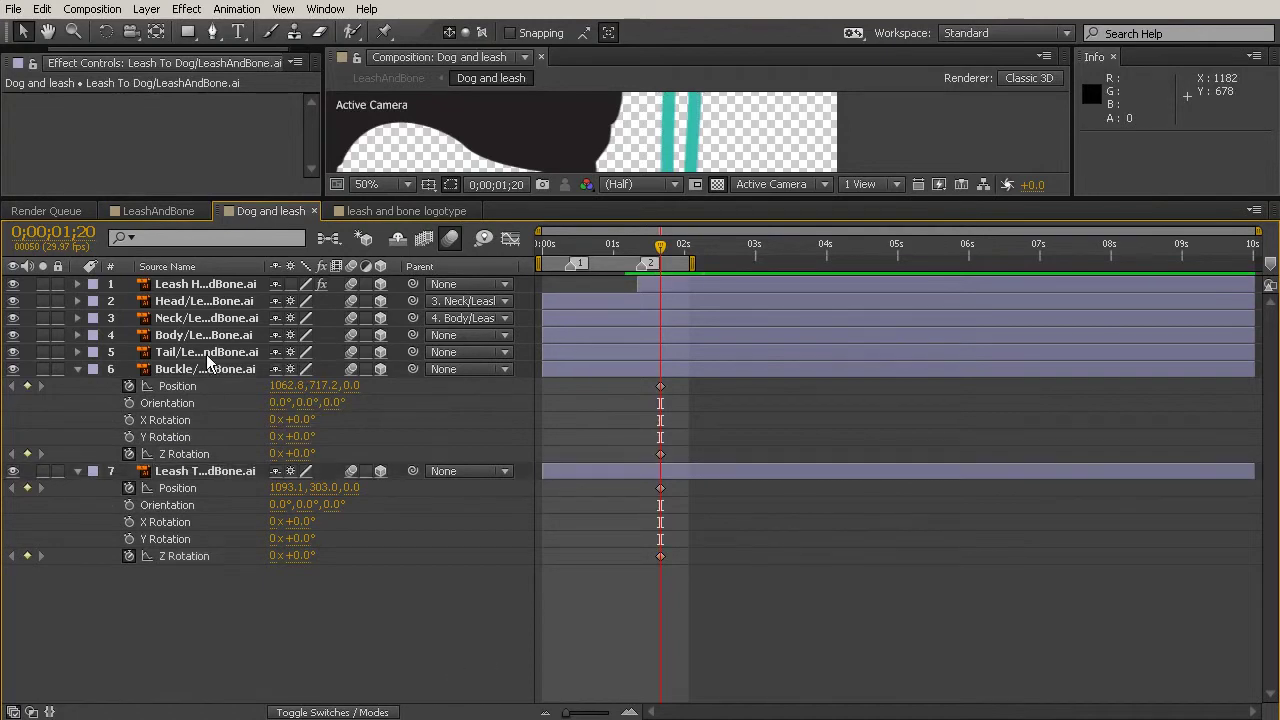
pyautogui.click(238, 377)
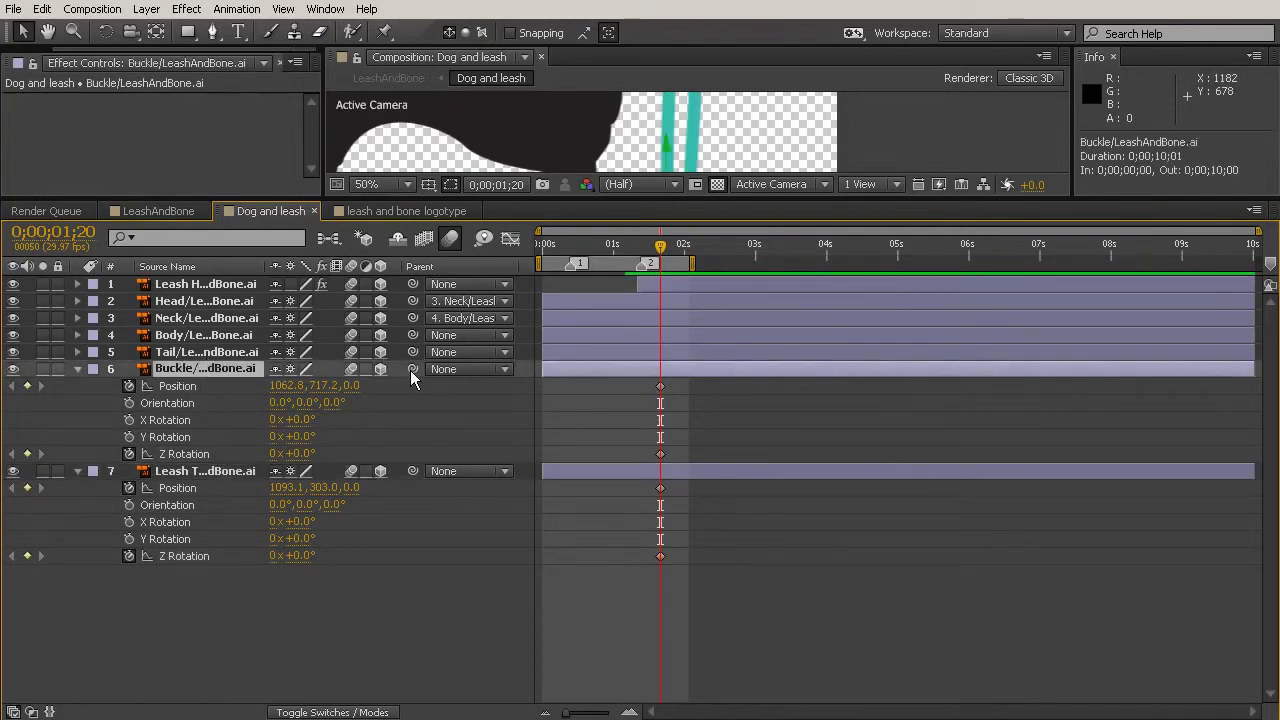
pyautogui.moveTo(411, 370); pyautogui.dragTo(238, 475)
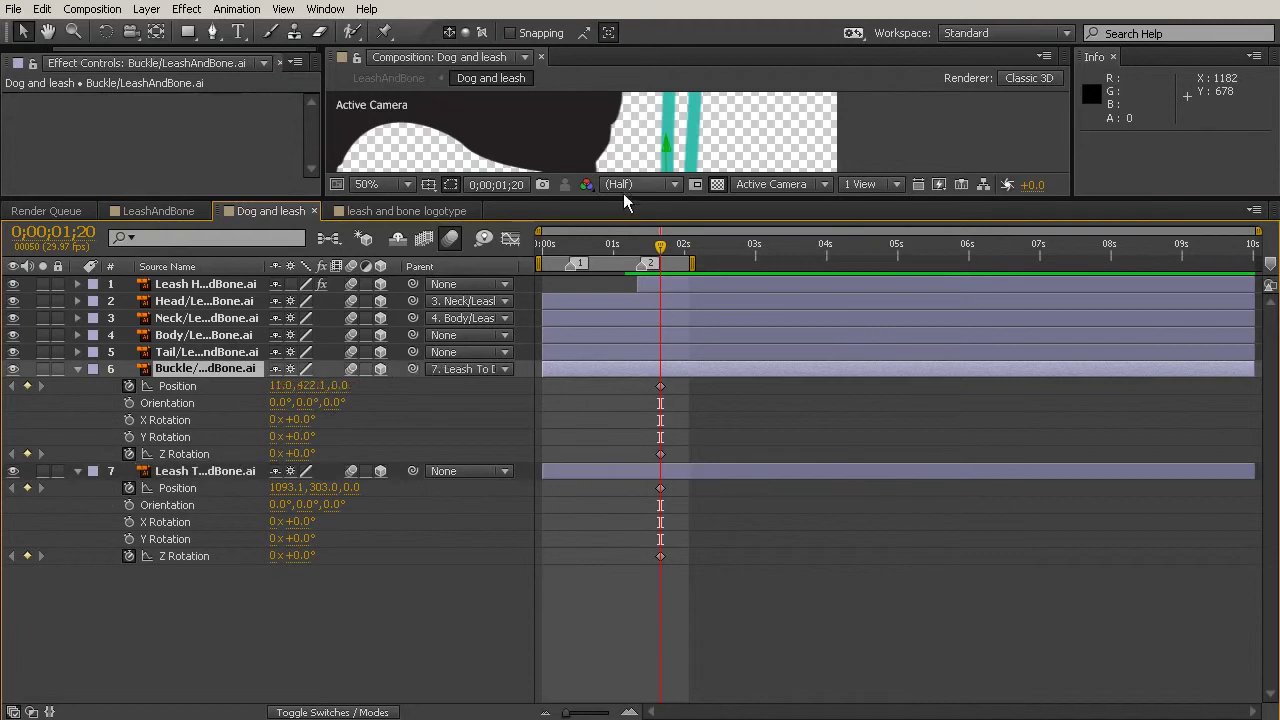
pyautogui.moveTo(623, 196); pyautogui.dragTo(623, 531)
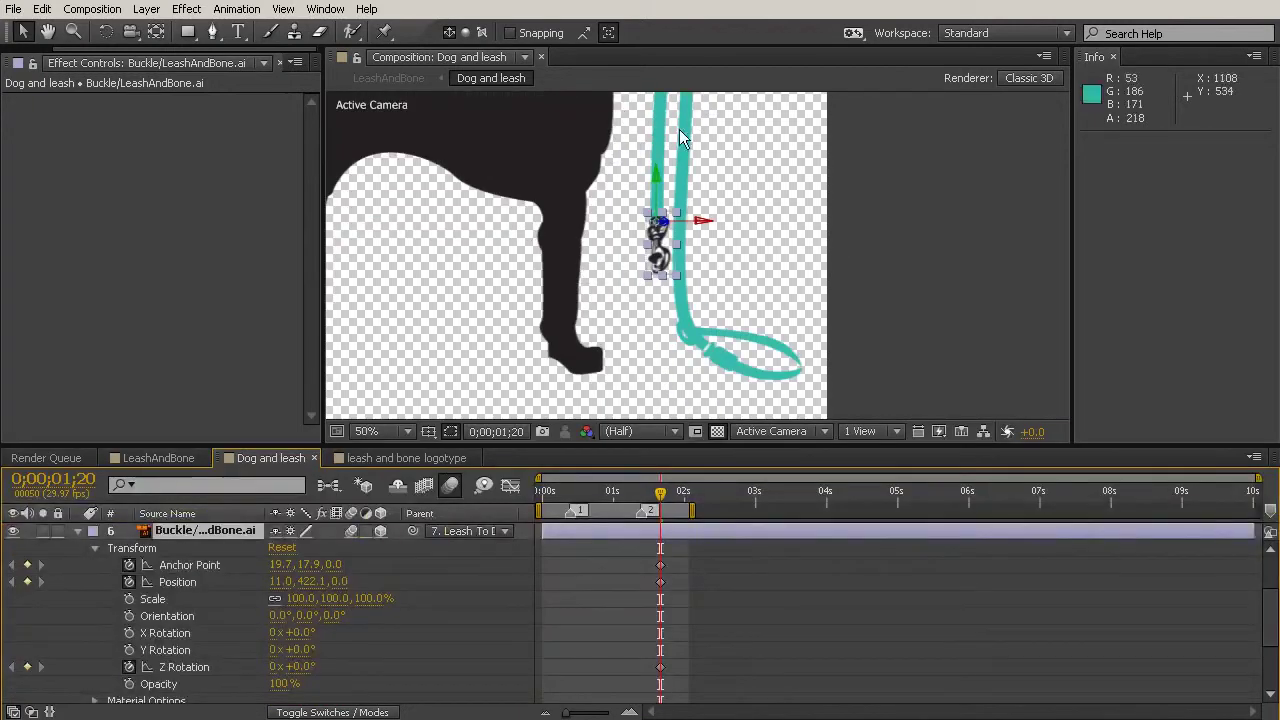
# Step: Show animated properties of Buckle and Leash To Dog and remove the buckle's Anchor Point animation
pyautogui.scroll(-3, 205, 608)
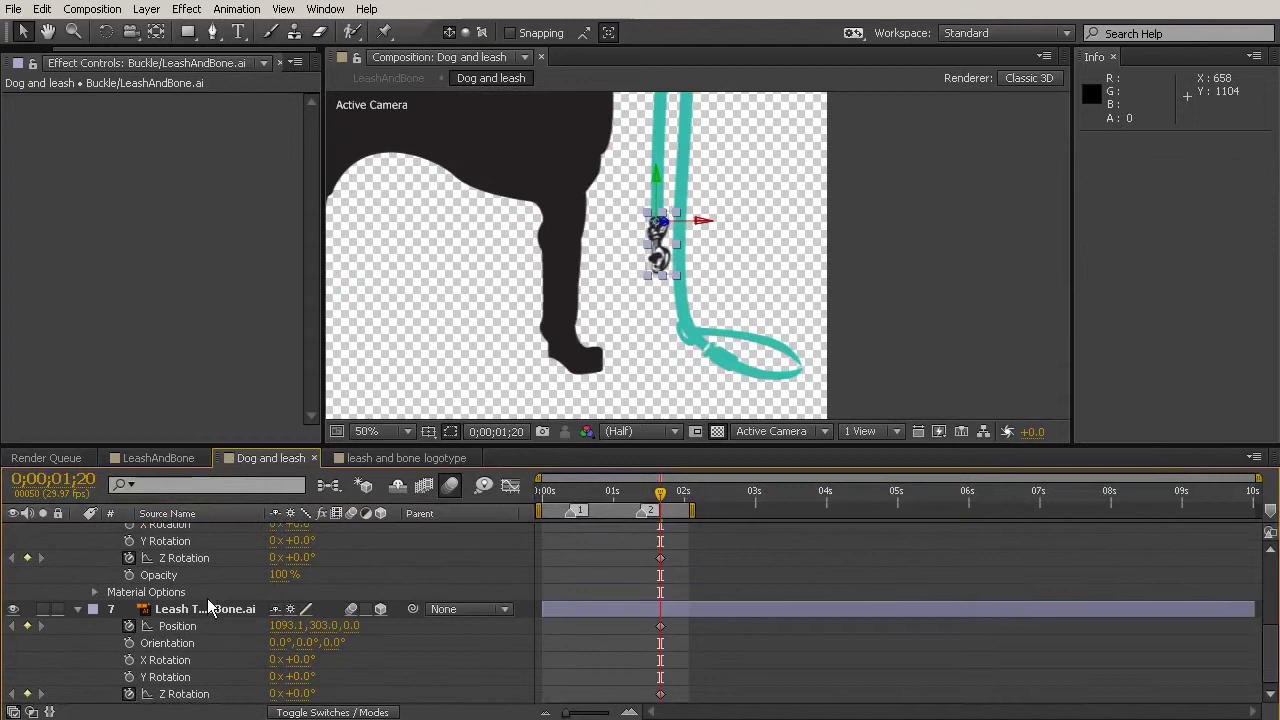
pyautogui.keyDown('shift'); pyautogui.click(204, 610); pyautogui.keyUp('shift')
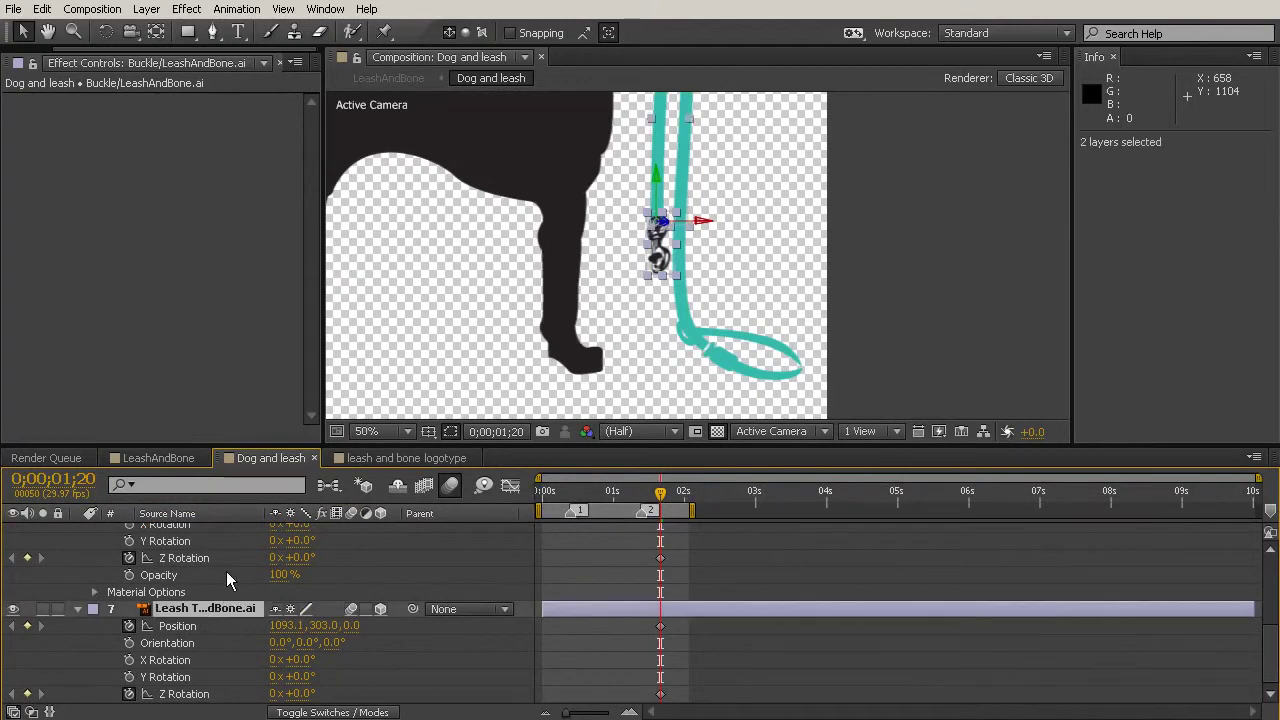
pyautogui.press('u')
pyautogui.press('u')
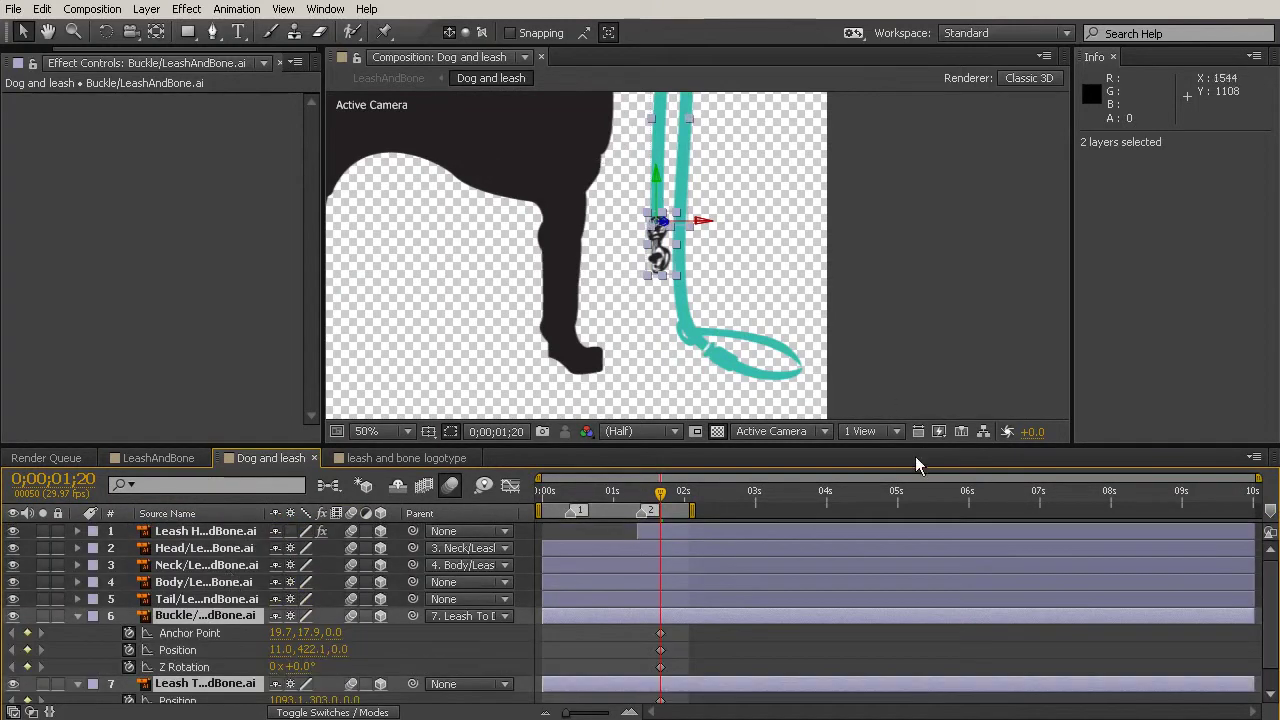
pyautogui.moveTo(911, 447); pyautogui.dragTo(928, 369)
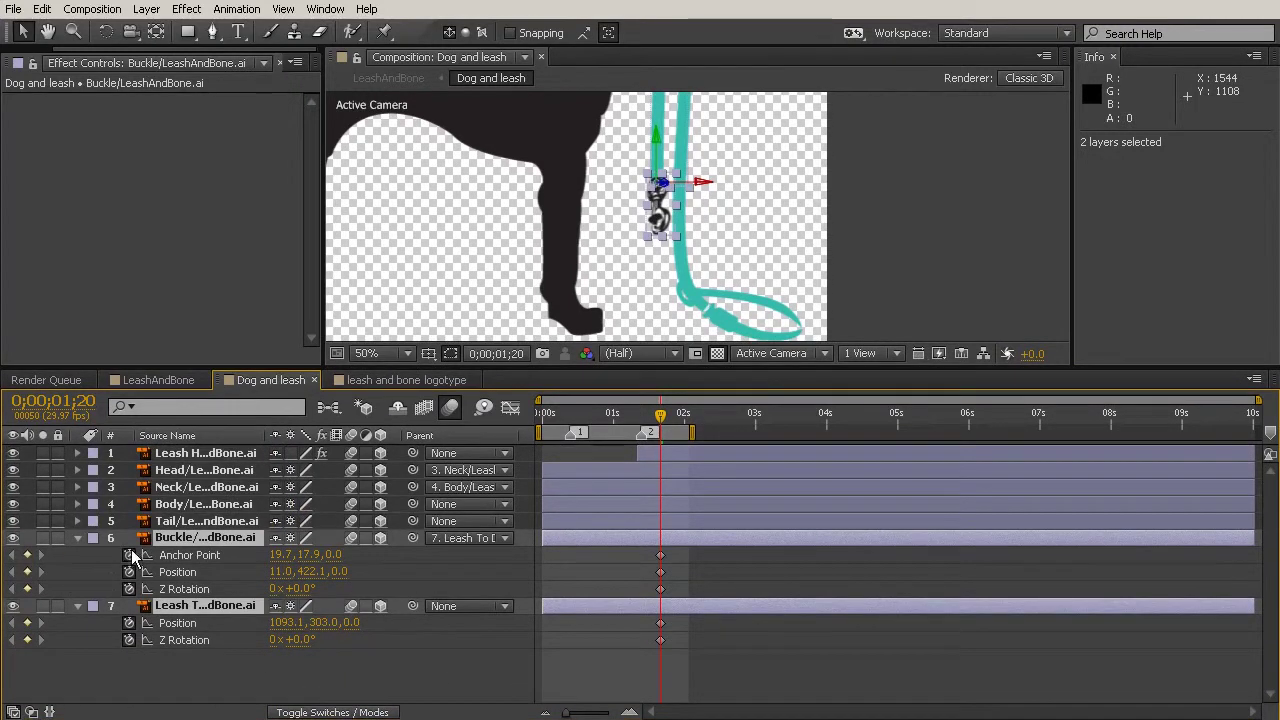
pyautogui.click(128, 556)
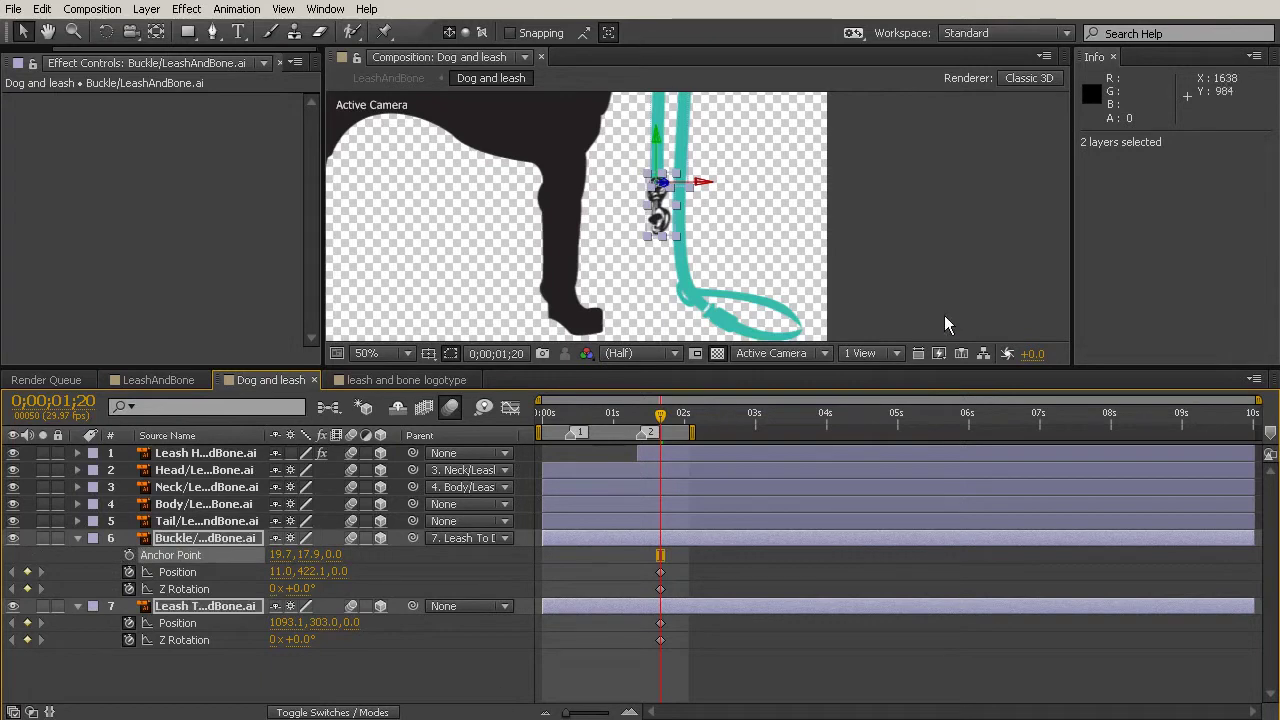
# Step: Reselect both layers and press UU to list all their modified properties
pyautogui.click(210, 622)
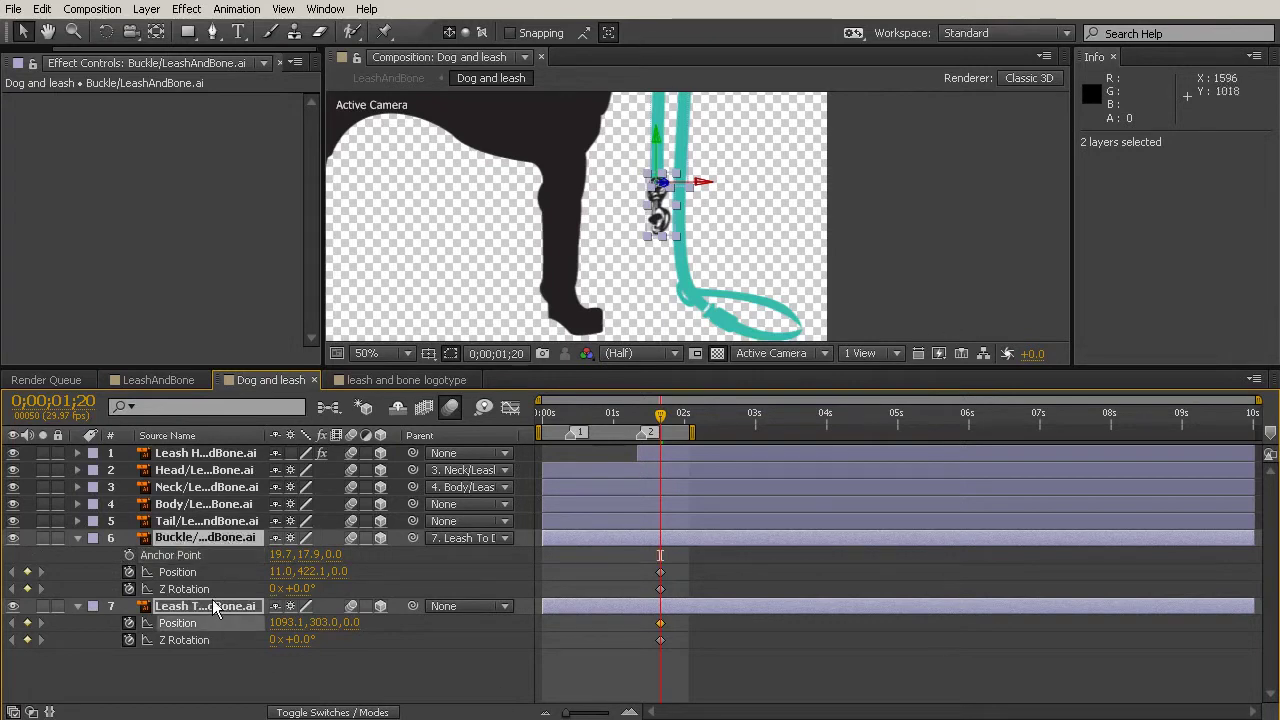
pyautogui.click(215, 607)
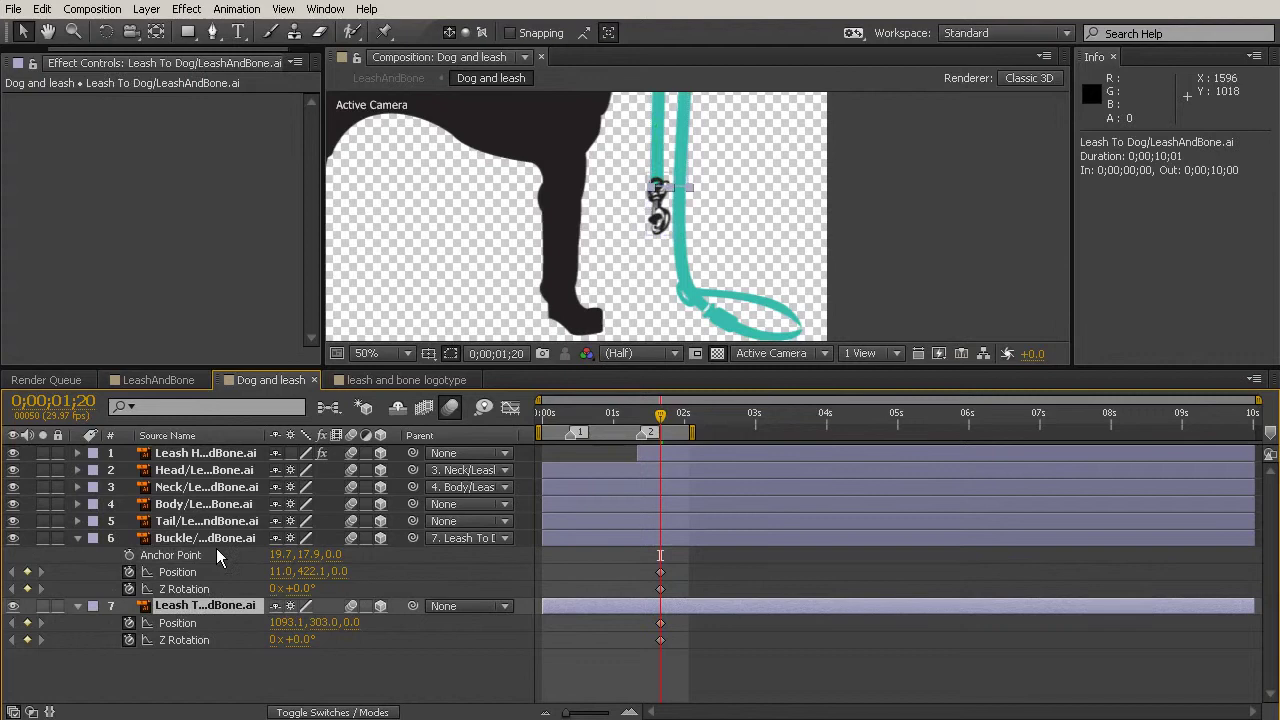
pyautogui.keyDown('ctrl'); pyautogui.click(216, 538); pyautogui.keyUp('ctrl')
pyautogui.press('u')
pyautogui.press('u')
pyautogui.press('u')
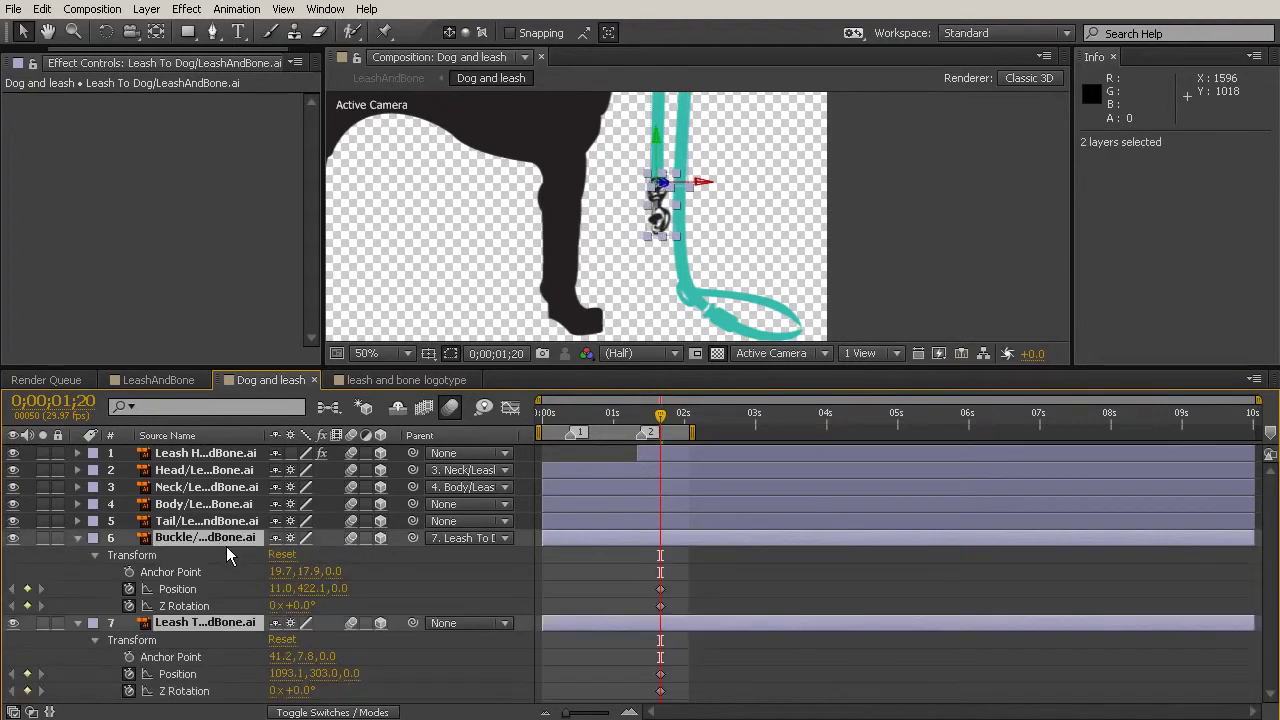
pyautogui.press('u')
pyautogui.press('u')
pyautogui.press('u')
pyautogui.scroll(-4, 746, 201)
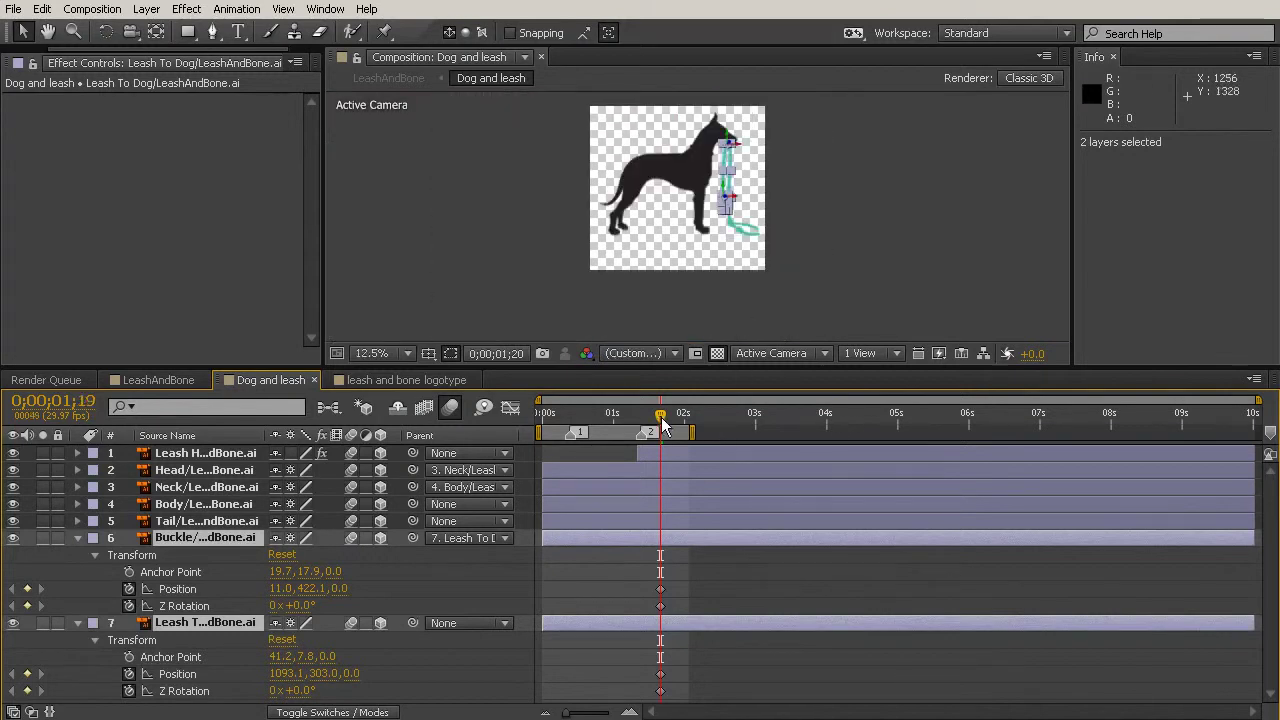
# Step: At 0;00;01;10, drag the leash down to key Position at 1083.1, 563.0
pyautogui.moveTo(668, 432); pyautogui.dragTo(641, 490)
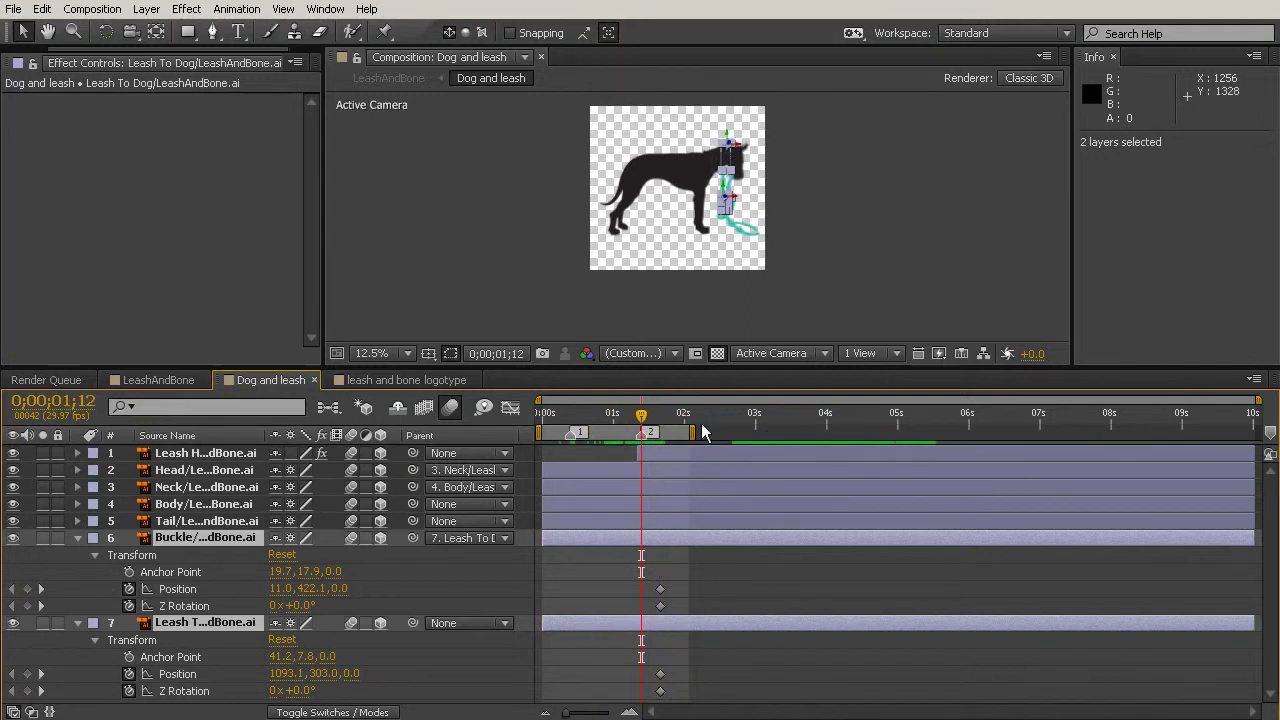
pyautogui.scroll(4, 770, 204)
pyautogui.press('space')
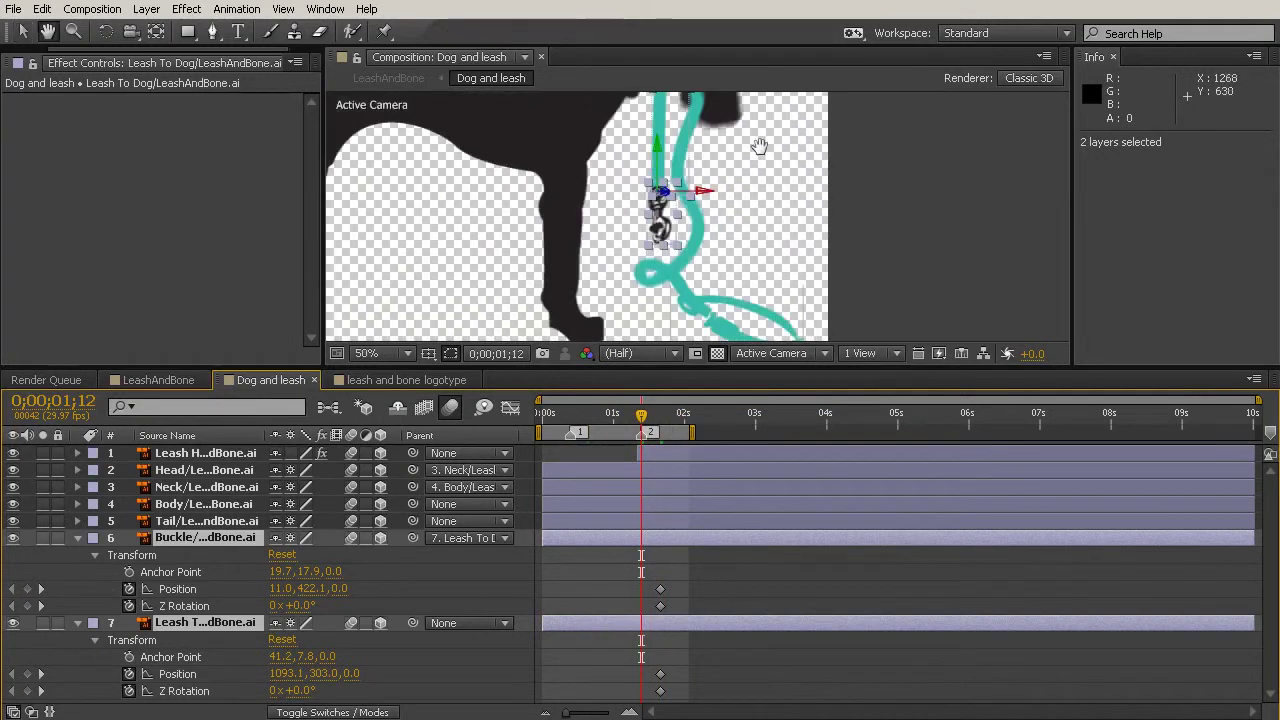
pyautogui.moveTo(757, 137); pyautogui.dragTo(757, 225)
pyautogui.moveTo(645, 425); pyautogui.dragTo(640, 422)
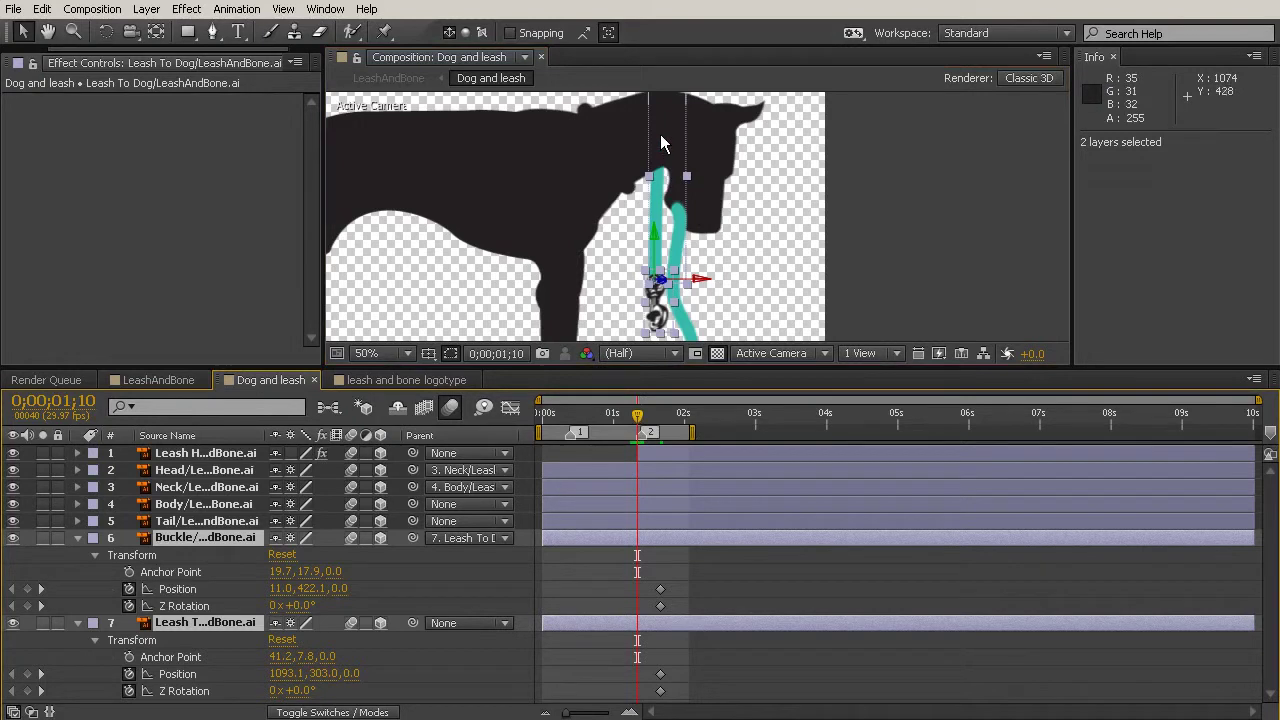
pyautogui.moveTo(660, 143)
pyautogui.mouseDown()
pyautogui.moveTo(641, 269)
pyautogui.moveTo(629, 243)
pyautogui.moveTo(545, 255)
pyautogui.moveTo(655, 300)
pyautogui.moveTo(606, 274)
pyautogui.moveTo(647, 280)
pyautogui.moveTo(651, 249)
pyautogui.mouseUp()
# Step: Deselect and scrub forward to check the leash rising to 1093.1, 303.0
pyautogui.scroll(2, 677, 189)
pyautogui.scroll(-2, 704, 287)
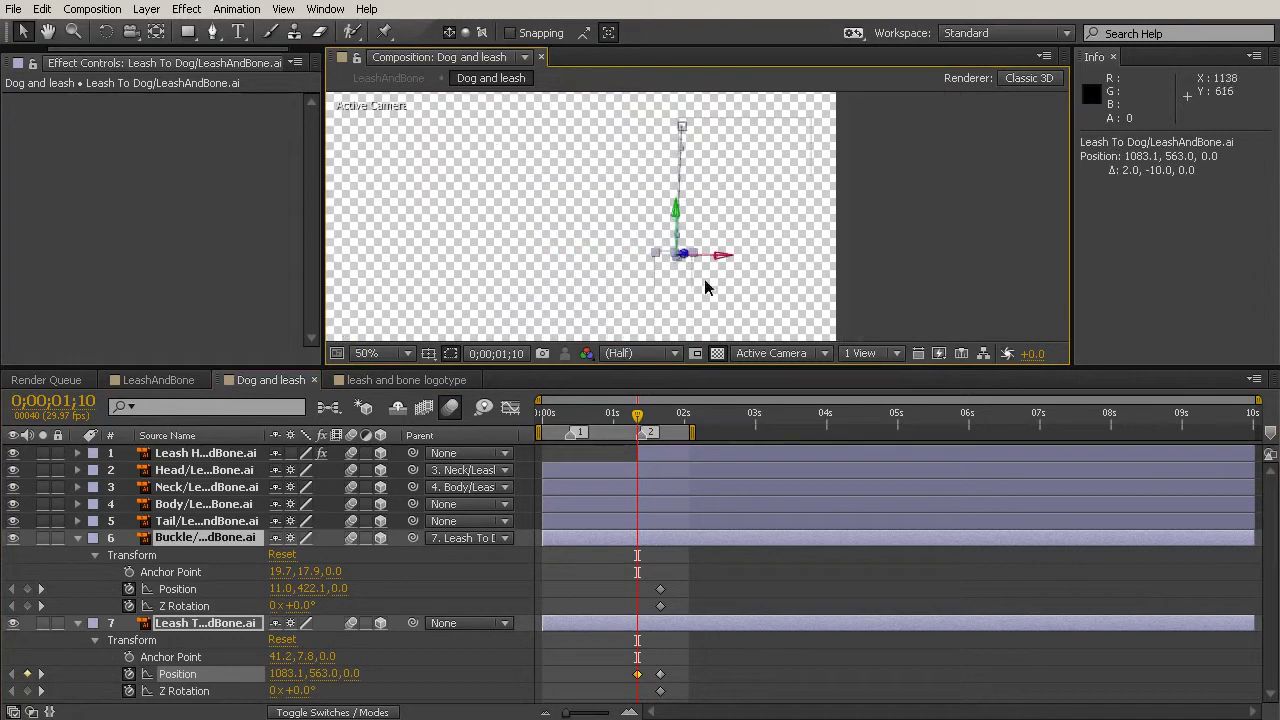
pyautogui.scroll(-2, 687, 150)
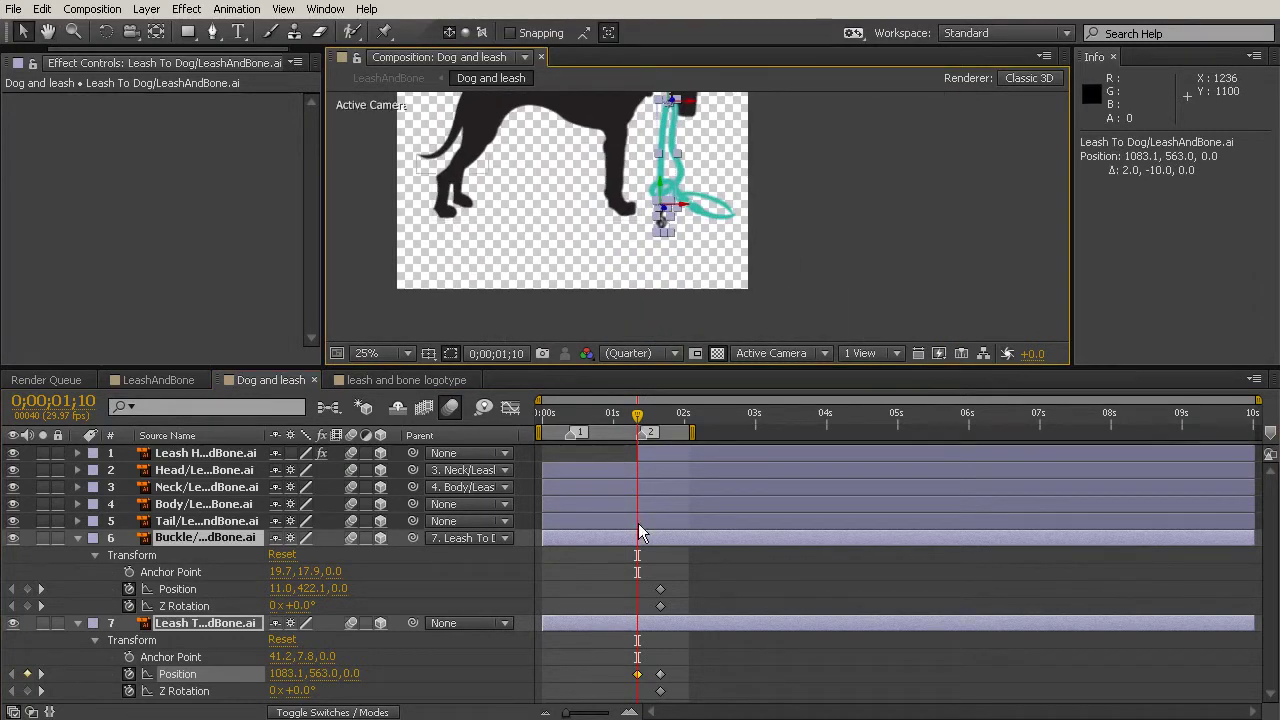
pyautogui.click(732, 574)
pyautogui.moveTo(640, 418); pyautogui.dragTo(666, 337)
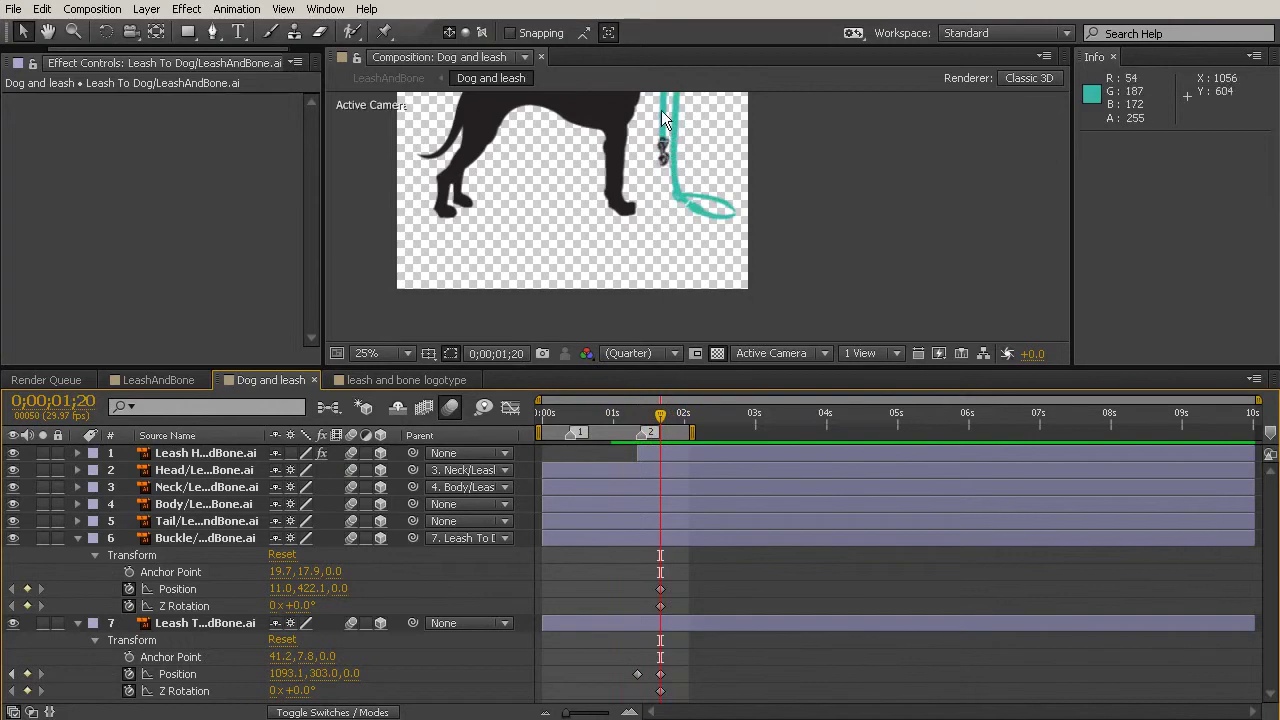
# Step: Preview the lift, return to 0;00;01;20, and select both layers' Z Rotation properties
pyautogui.moveTo(655, 418); pyautogui.dragTo(644, 456)
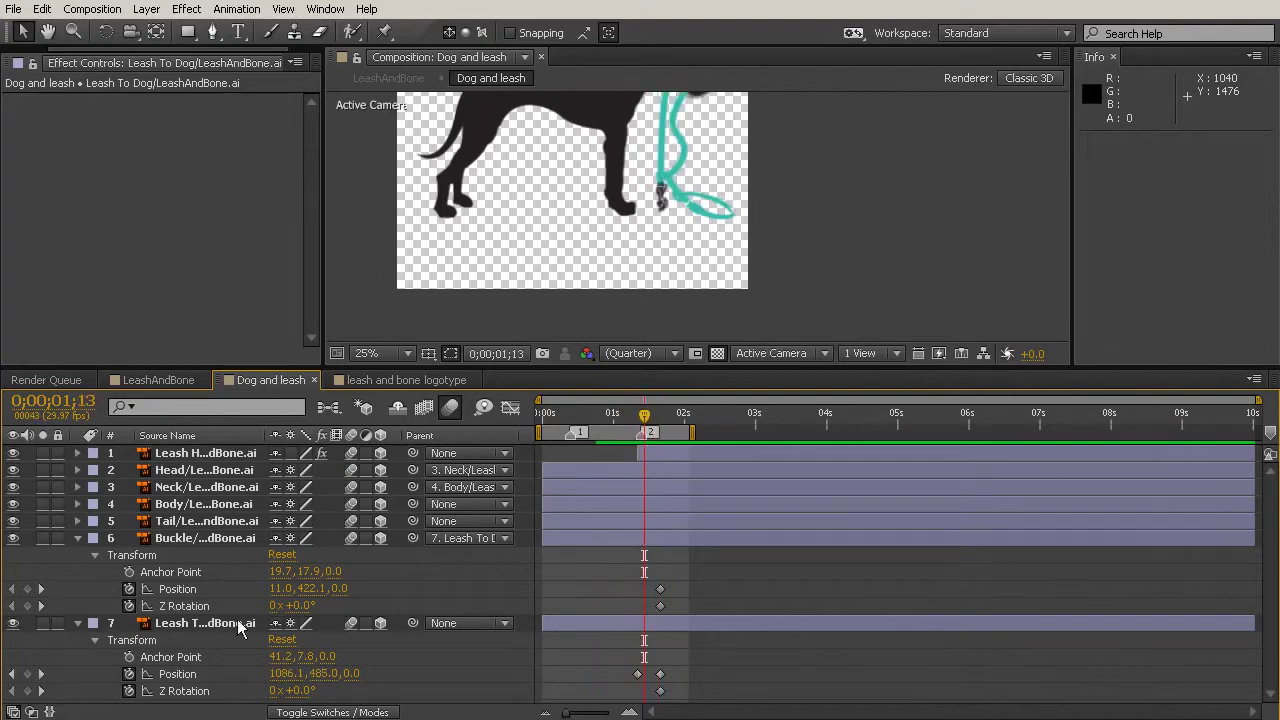
pyautogui.click(206, 624)
pyautogui.moveTo(651, 409); pyautogui.dragTo(661, 416)
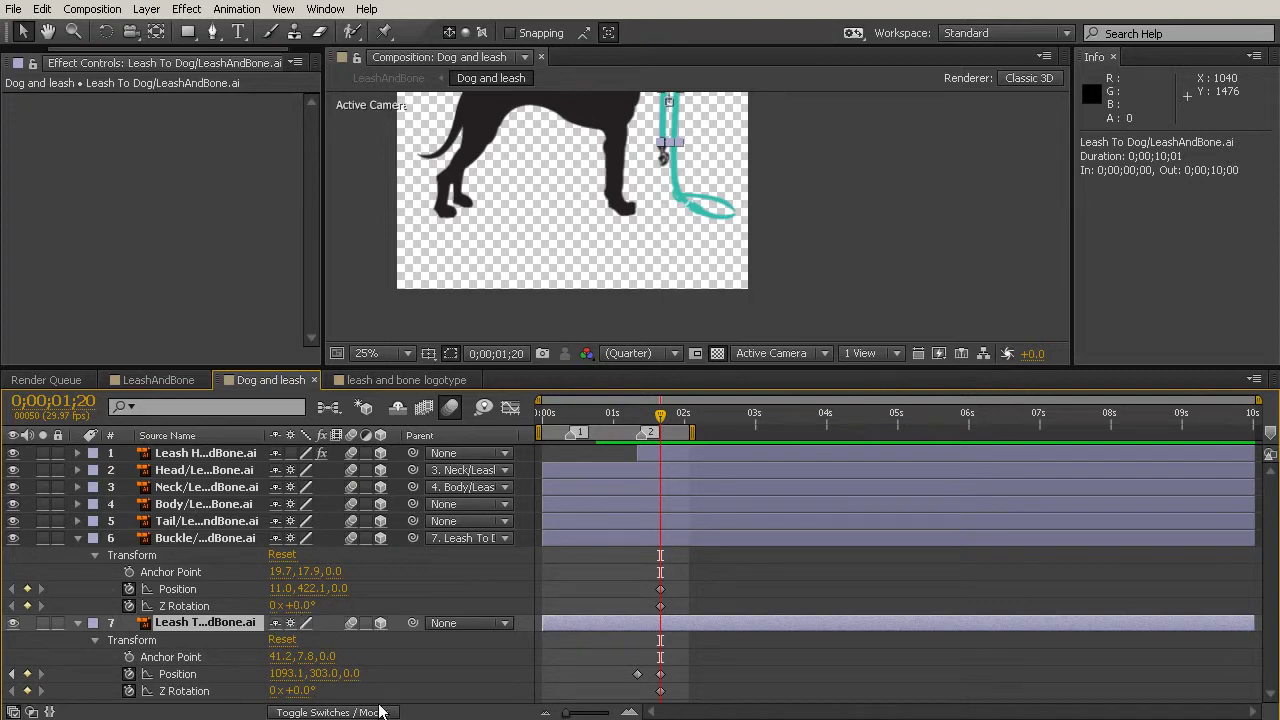
pyautogui.click(188, 606)
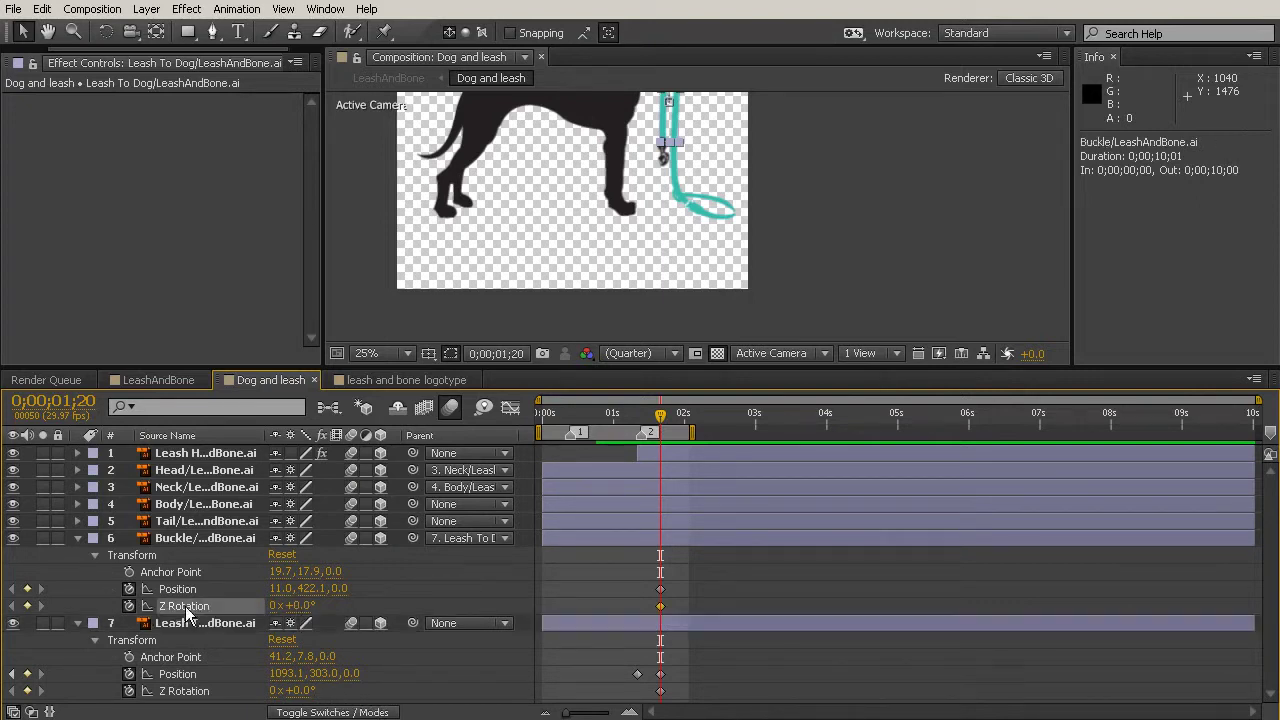
pyautogui.keyDown('shift'); pyautogui.click(188, 691); pyautogui.keyUp('shift')
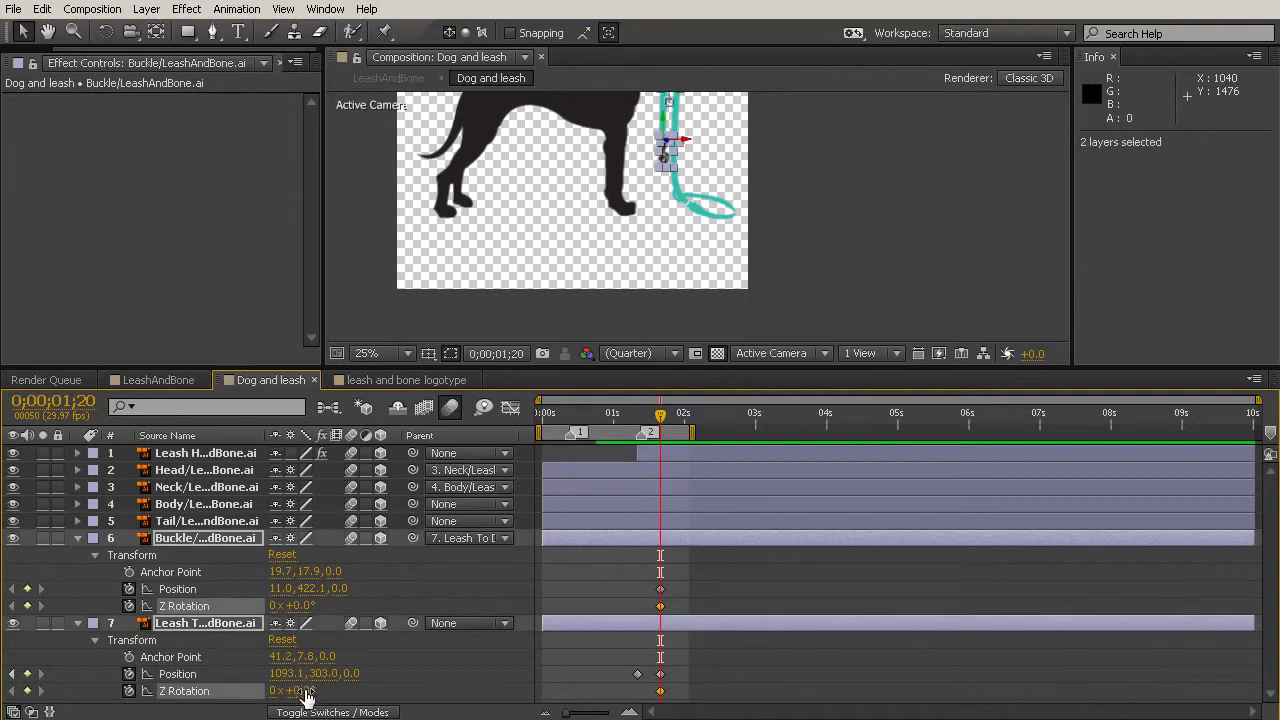
# Step: Rotate both layers to -12°, then key the buckle's Z Rotation at 6° on 0;00;01;22
pyautogui.moveTo(296, 690)
pyautogui.mouseDown()
pyautogui.moveTo(310, 690)
pyautogui.moveTo(273, 681)
pyautogui.moveTo(286, 680)
pyautogui.mouseUp()
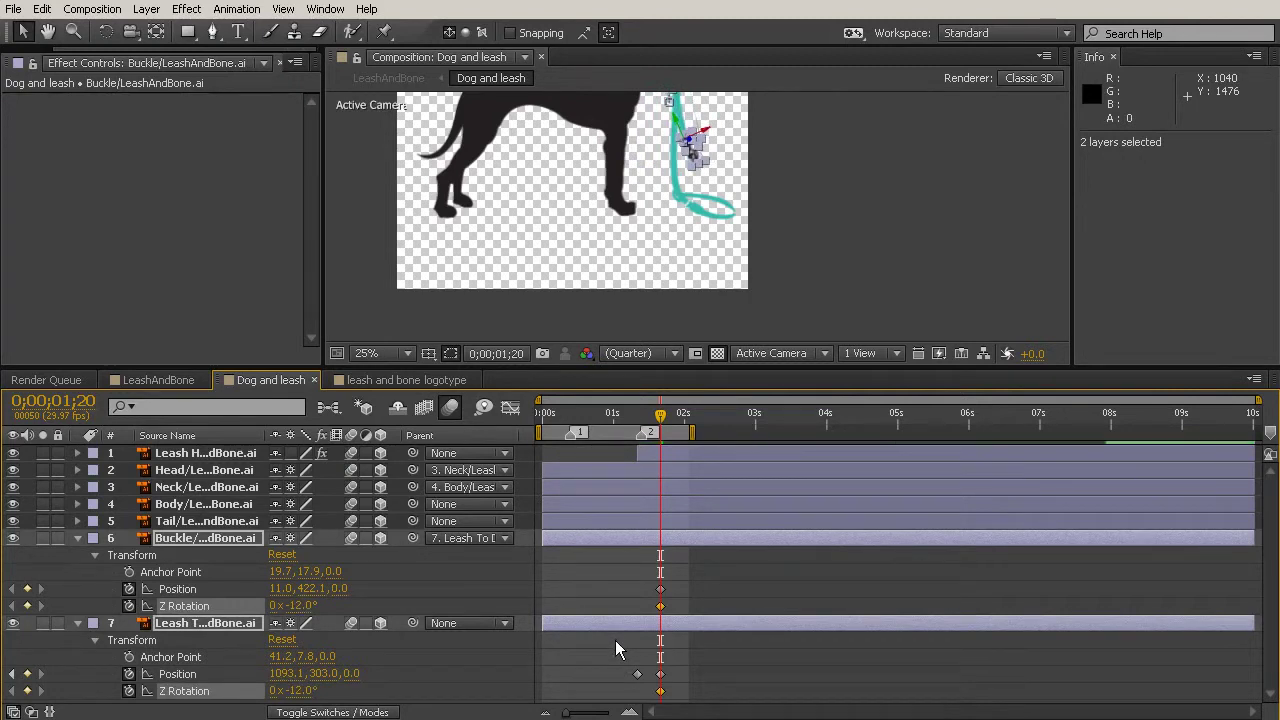
pyautogui.press('pagedown')
pyautogui.press('pagedown')
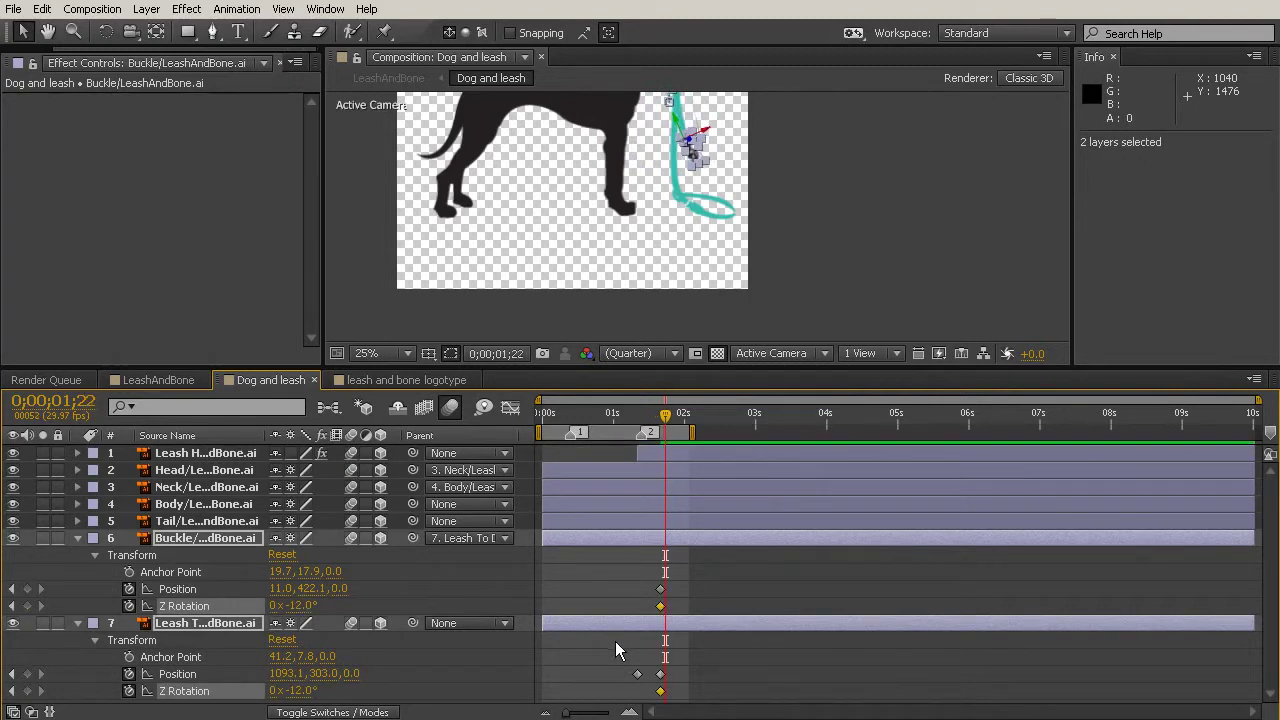
pyautogui.click(298, 605)
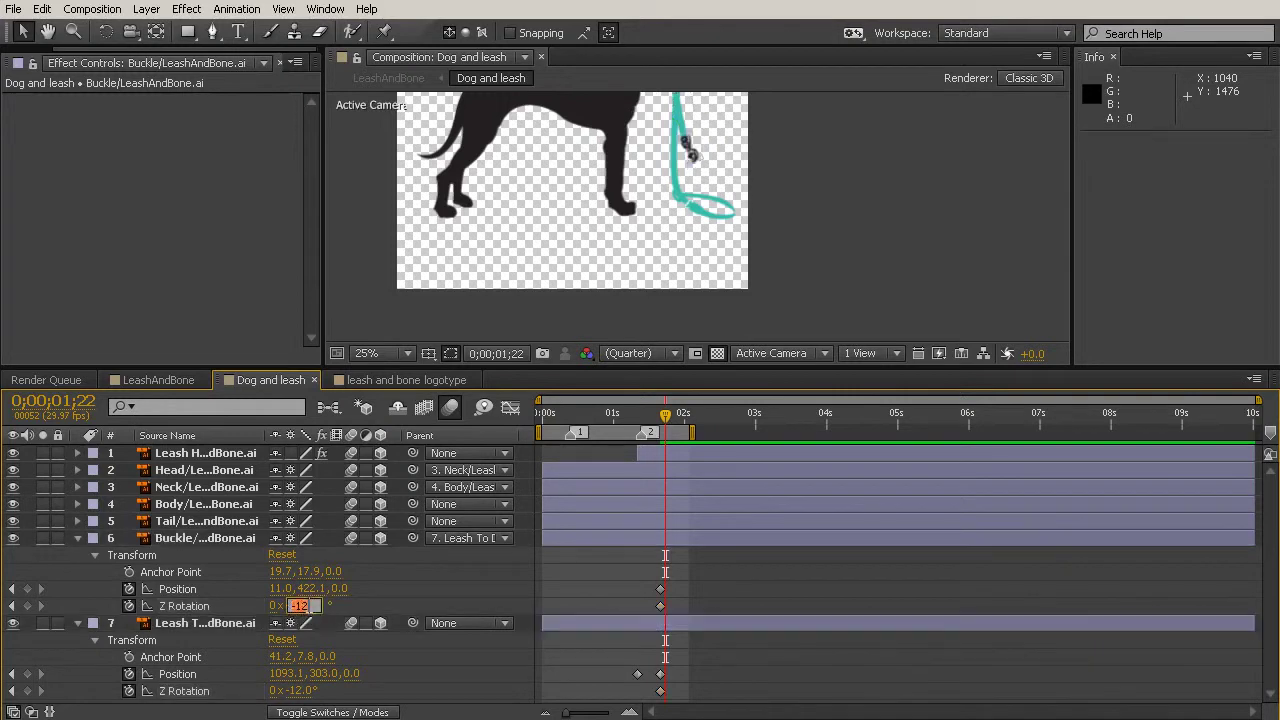
pyautogui.write('6')
pyautogui.press('Return')
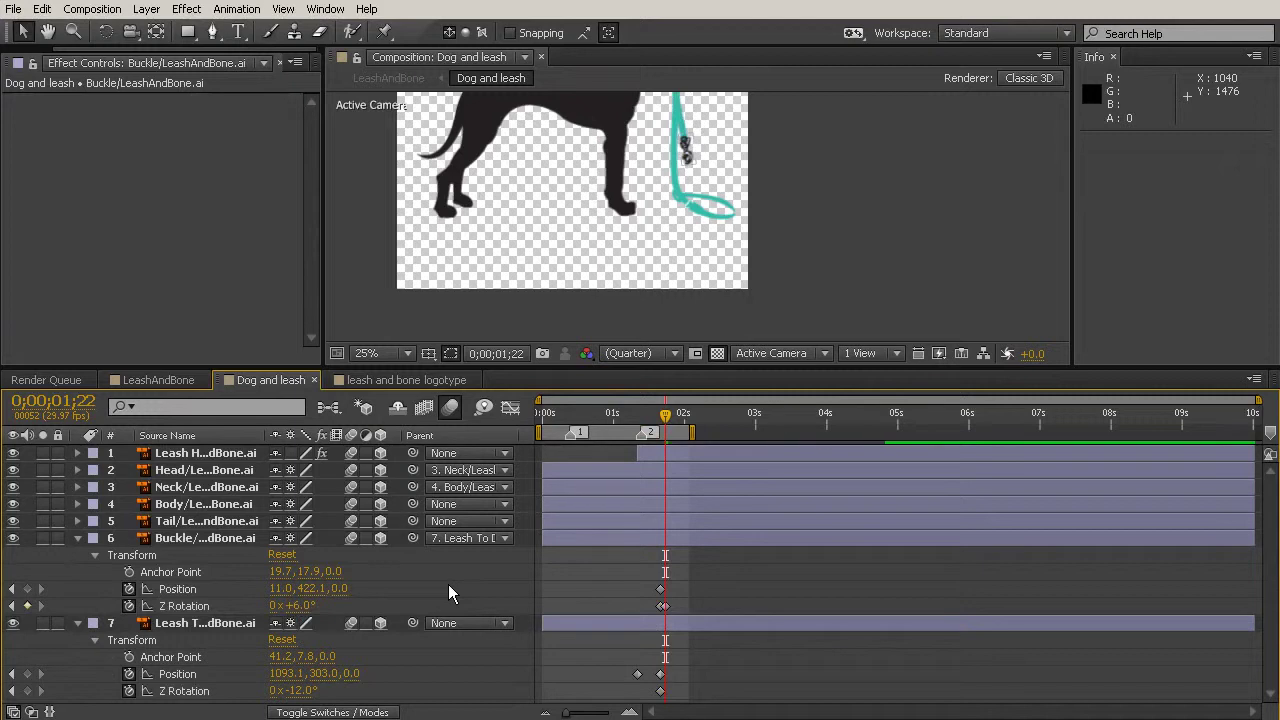
# Step: Key the buckle's Z Rotation at -3° on 0;00;01;24
pyautogui.press('pagedown')
pyautogui.press('pagedown')
pyautogui.click(298, 605)
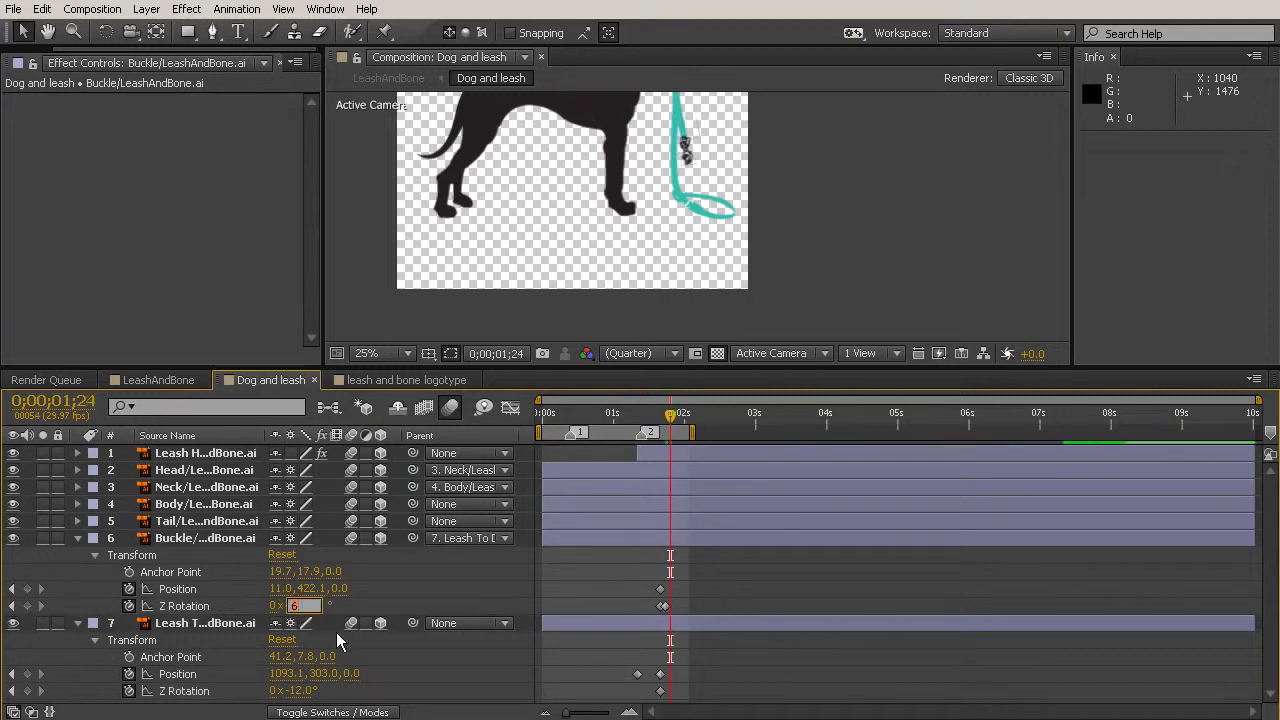
pyautogui.write('-3')
pyautogui.press('Return')
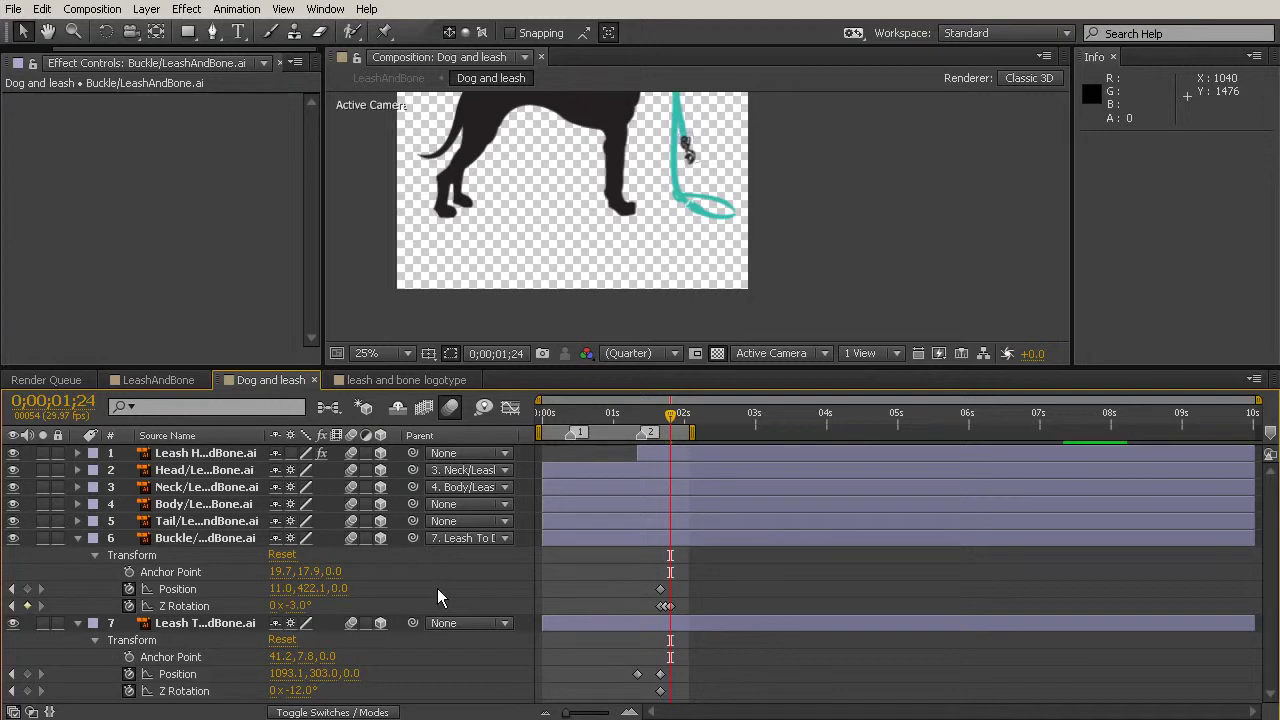
# Step: At 0;00;01;26 set the buckle's Z Rotation to 1.5°, then change it to 0°
pyautogui.press('pagedown')
pyautogui.press('pagedown')
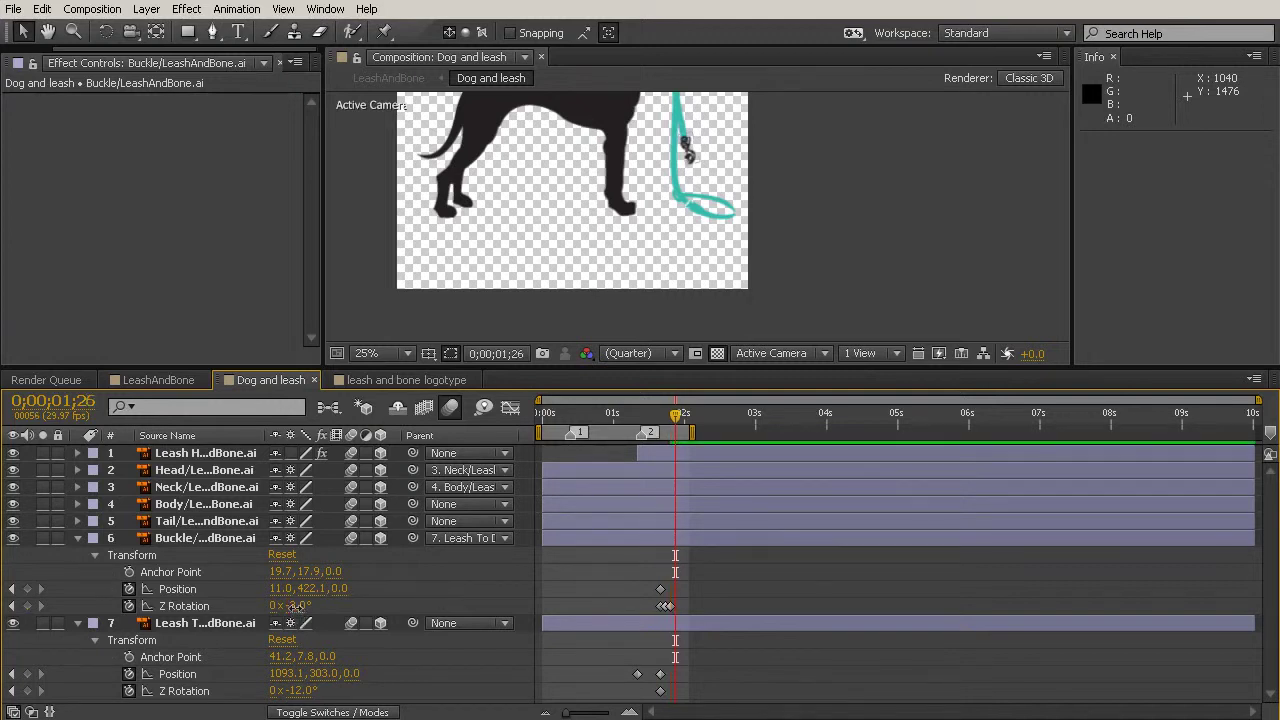
pyautogui.click(298, 605)
pyautogui.write('1.5')
pyautogui.press('Return')
pyautogui.click(298, 605)
pyautogui.write('0')
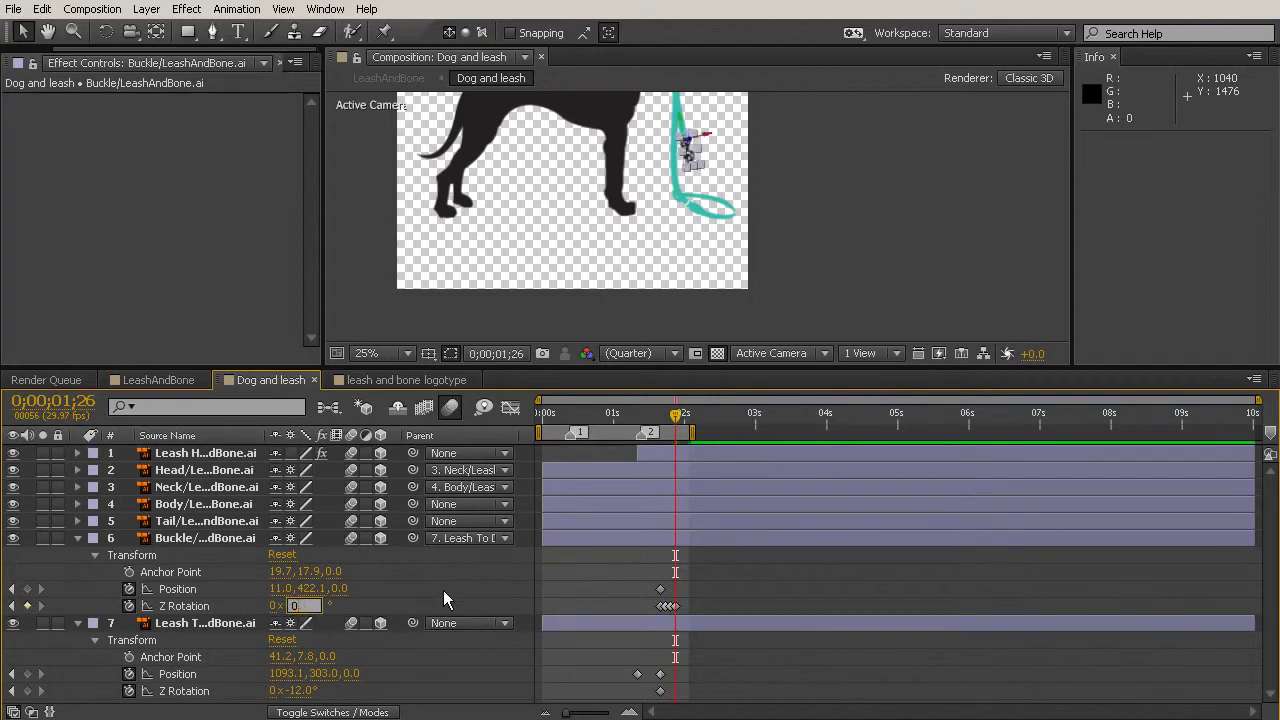
pyautogui.press('Return')
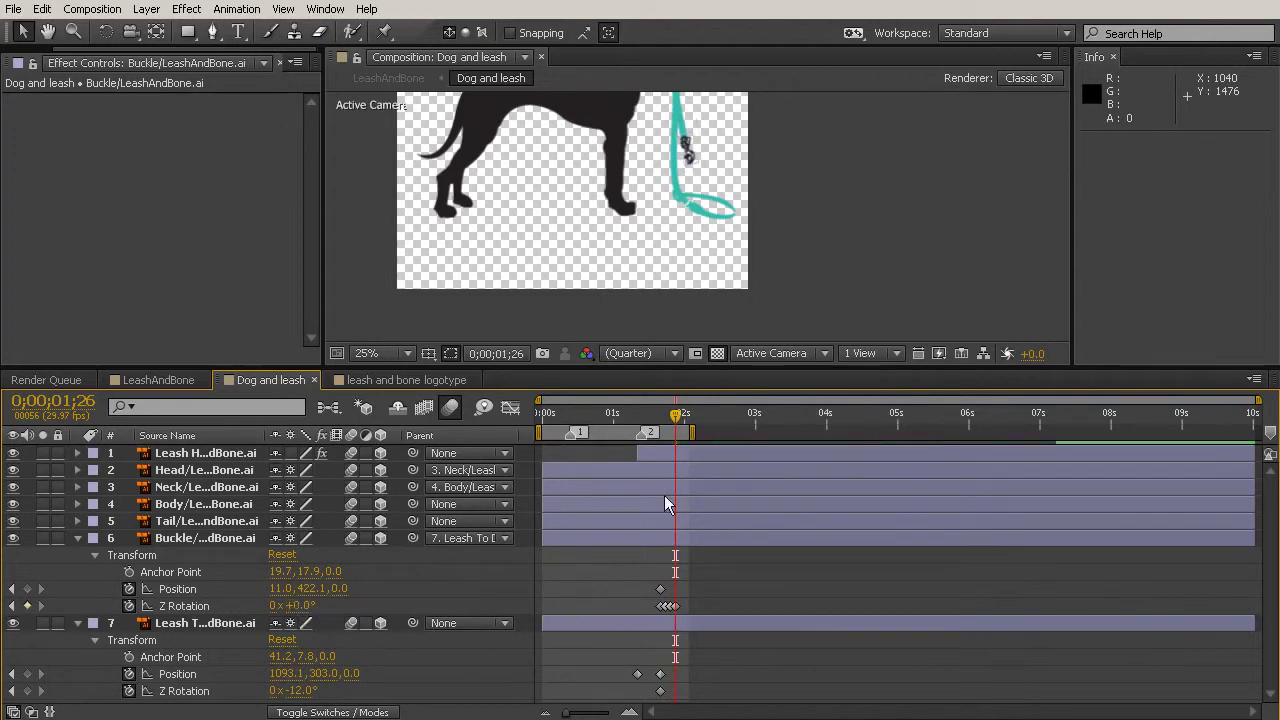
# Step: Return to 0;00;01;26 and commit the buckle's Z Rotation at 1.5°
pyautogui.moveTo(678, 414); pyautogui.dragTo(670, 421)
pyautogui.moveTo(565, 712); pyautogui.dragTo(600, 712)
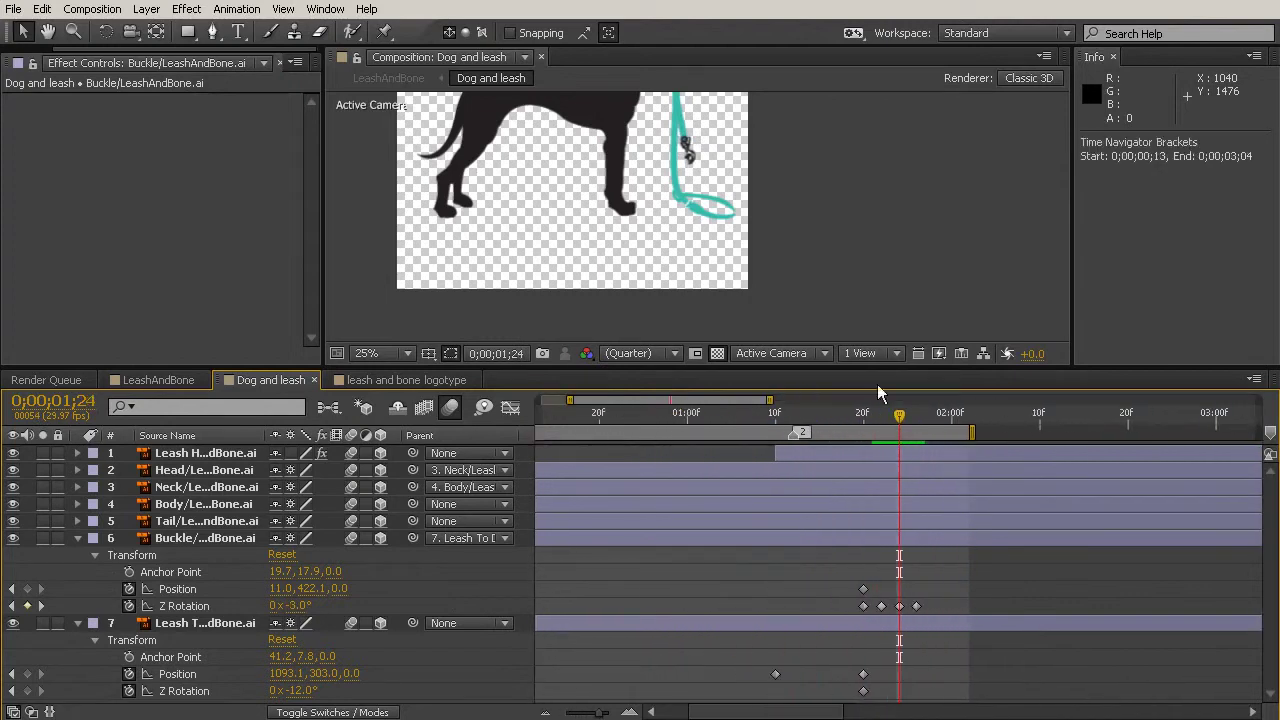
pyautogui.click(907, 420)
pyautogui.moveTo(907, 420); pyautogui.dragTo(916, 420)
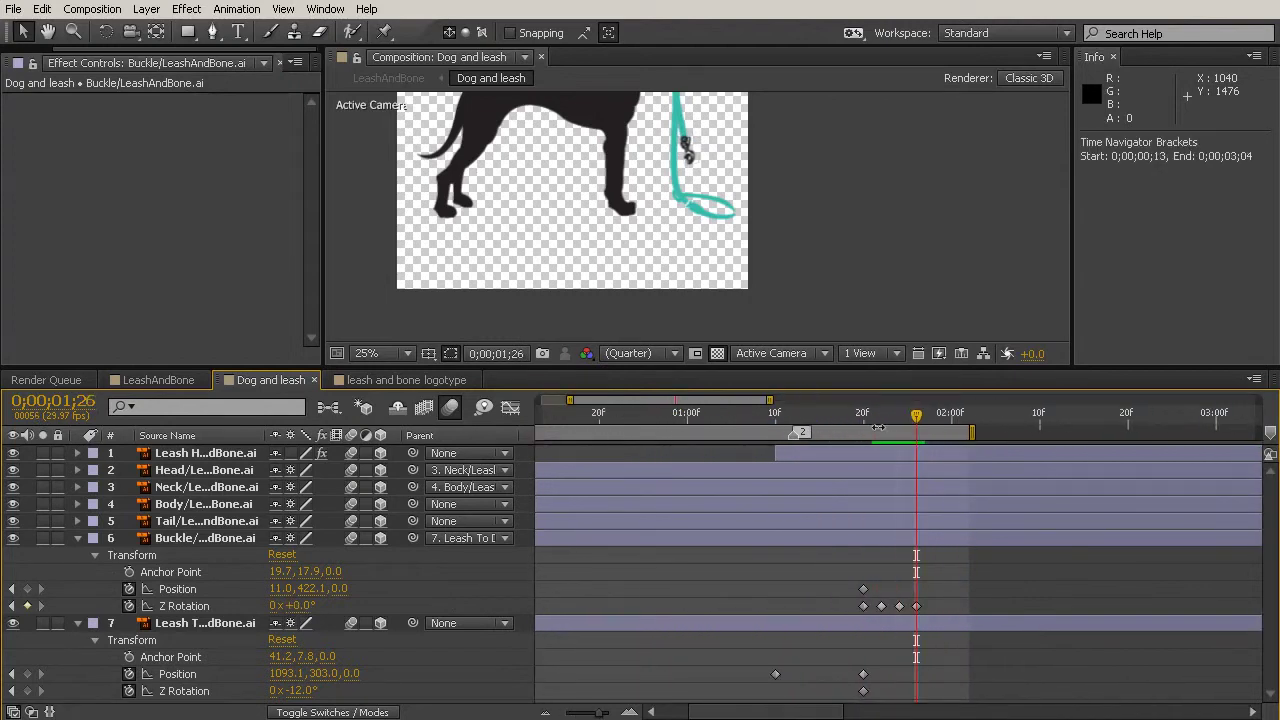
pyautogui.click(296, 606)
pyautogui.press('Return')
# Step: Add a 0° buckle Z Rotation keyframe at 0;00;01;28 and select all five rotation keyframes
pyautogui.press('pagedown')
pyautogui.press('pagedown')
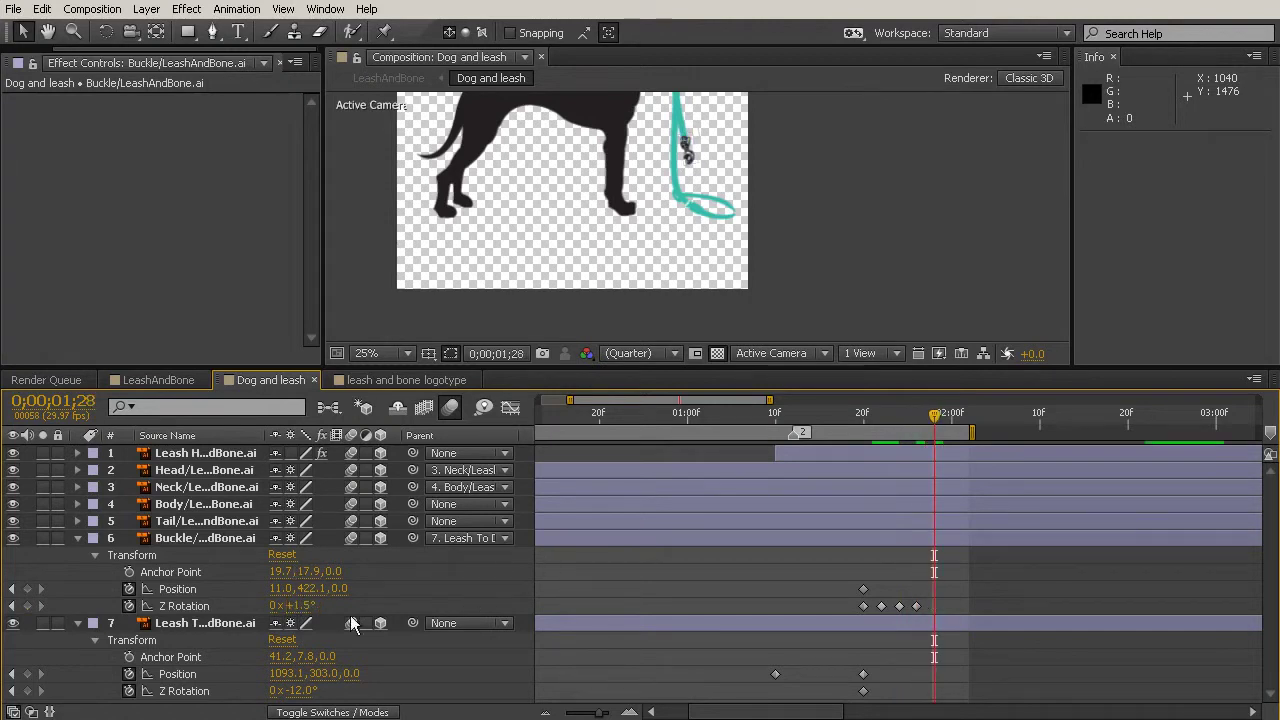
pyautogui.click(300, 606)
pyautogui.press('Return')
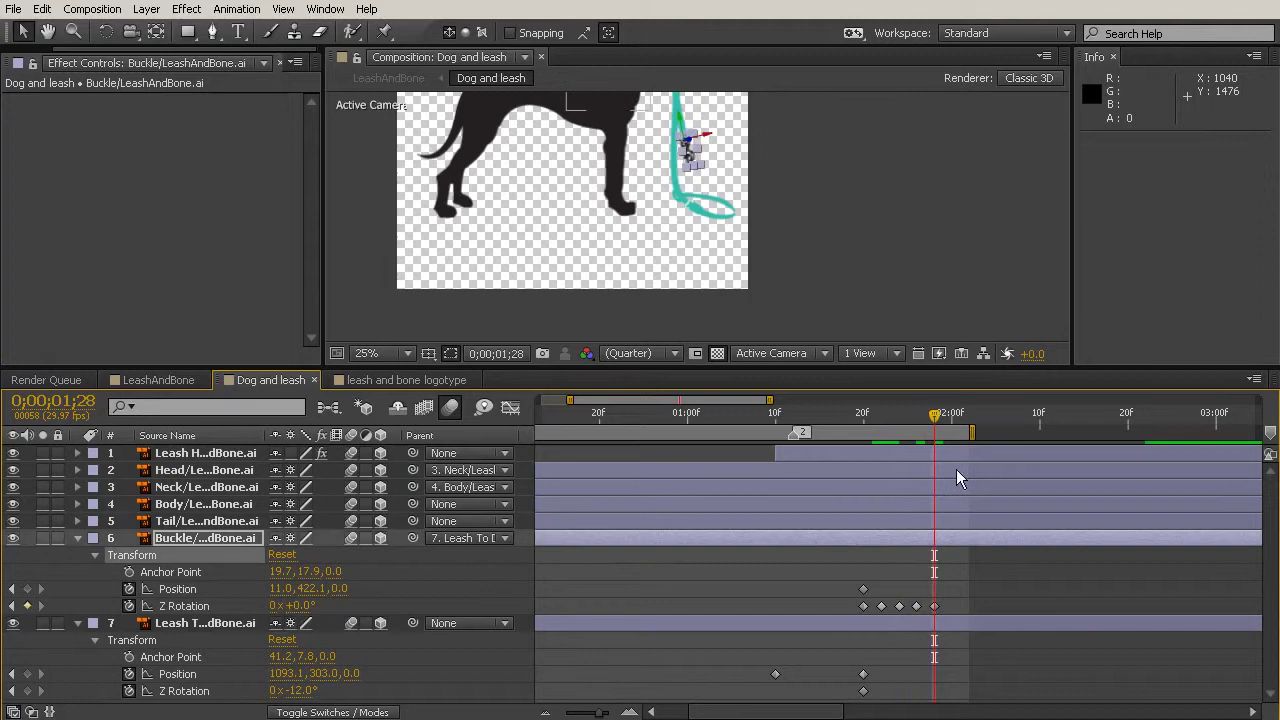
pyautogui.moveTo(934, 414); pyautogui.dragTo(881, 474)
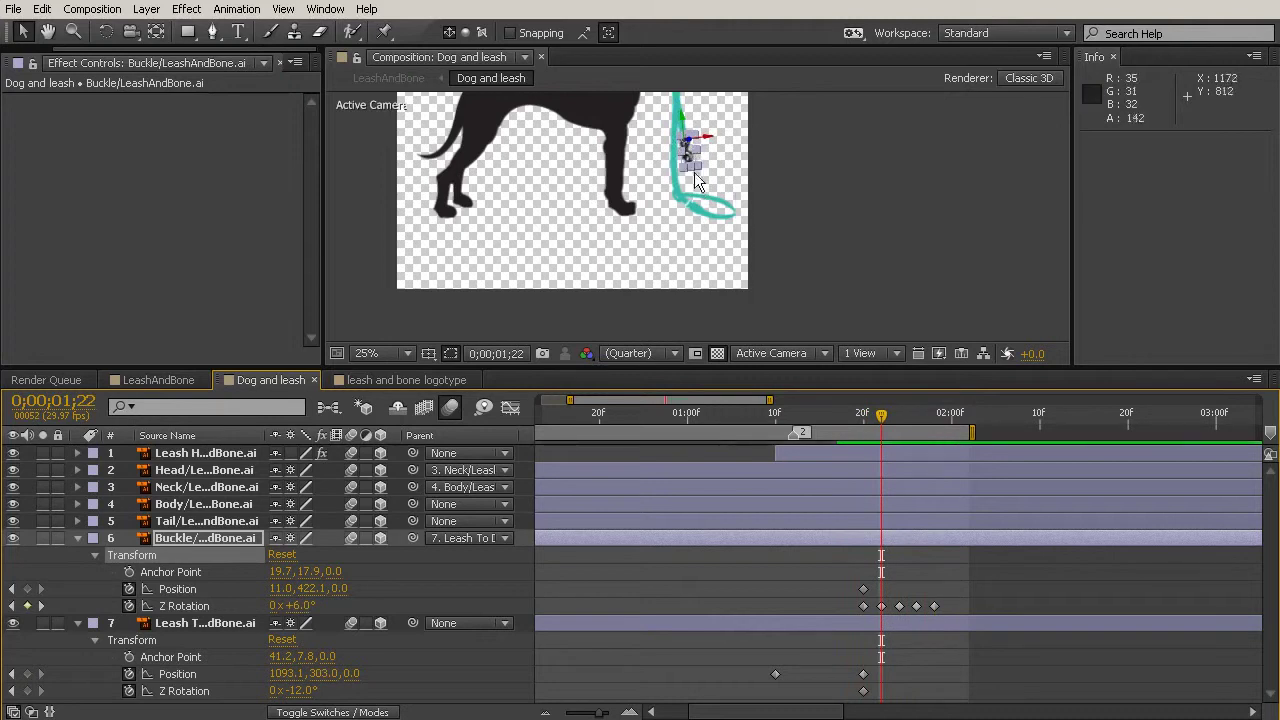
pyautogui.moveTo(883, 425); pyautogui.dragTo(864, 425)
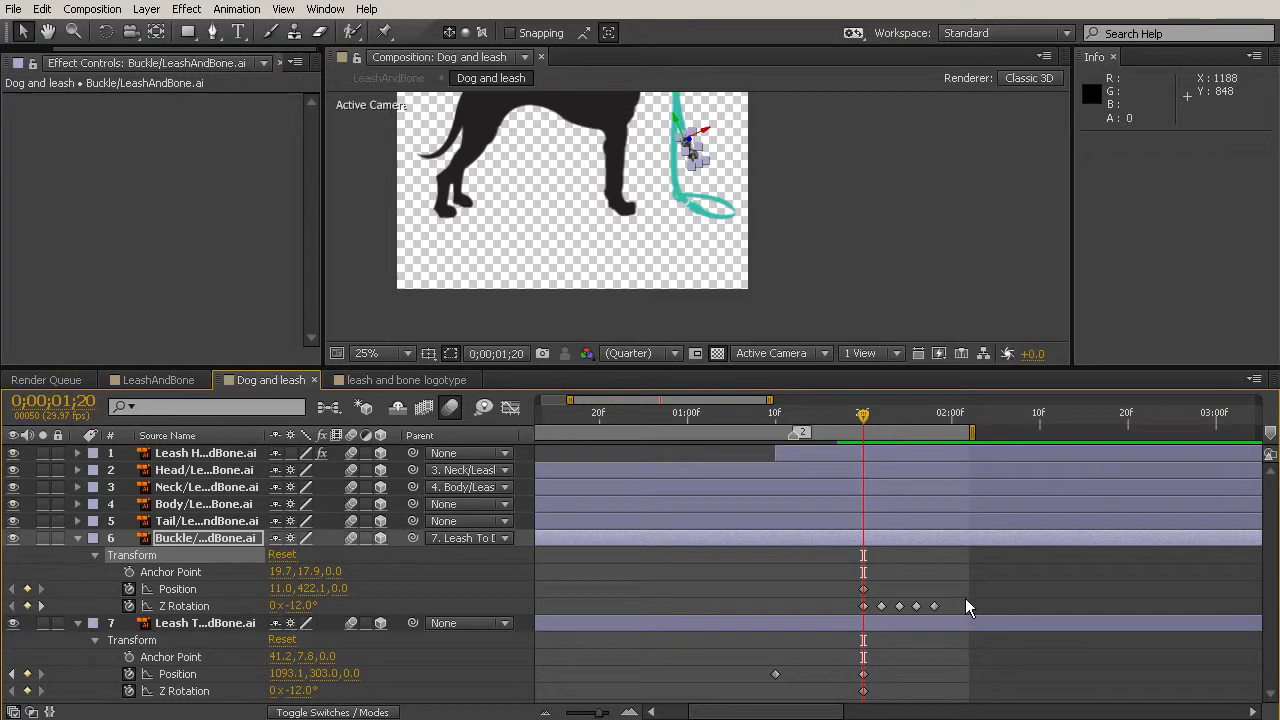
pyautogui.moveTo(966, 602); pyautogui.dragTo(850, 630)
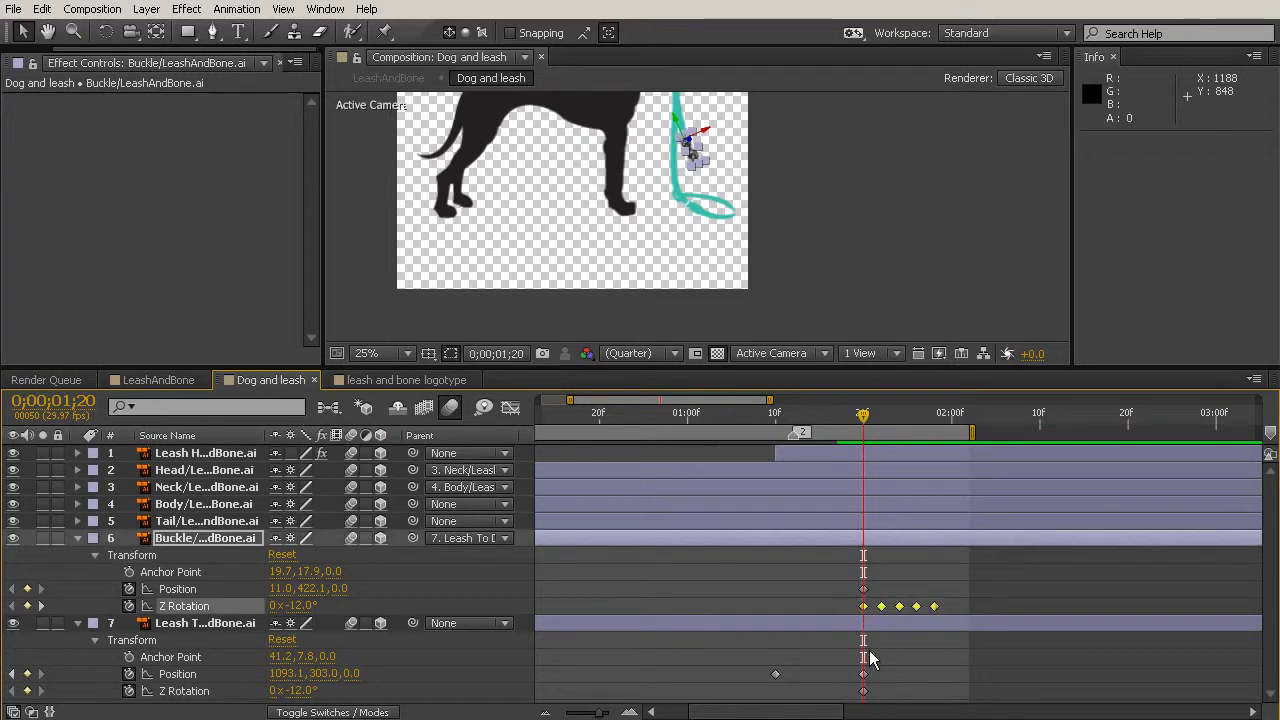
# Step: Paste the buckle's five Z Rotation keyframes onto Leash To Dog, ending at 0° at 1;28
pyautogui.hotkey('ctrl', 'c')
pyautogui.click(889, 627)
pyautogui.hotkey('ctrl', 'v')
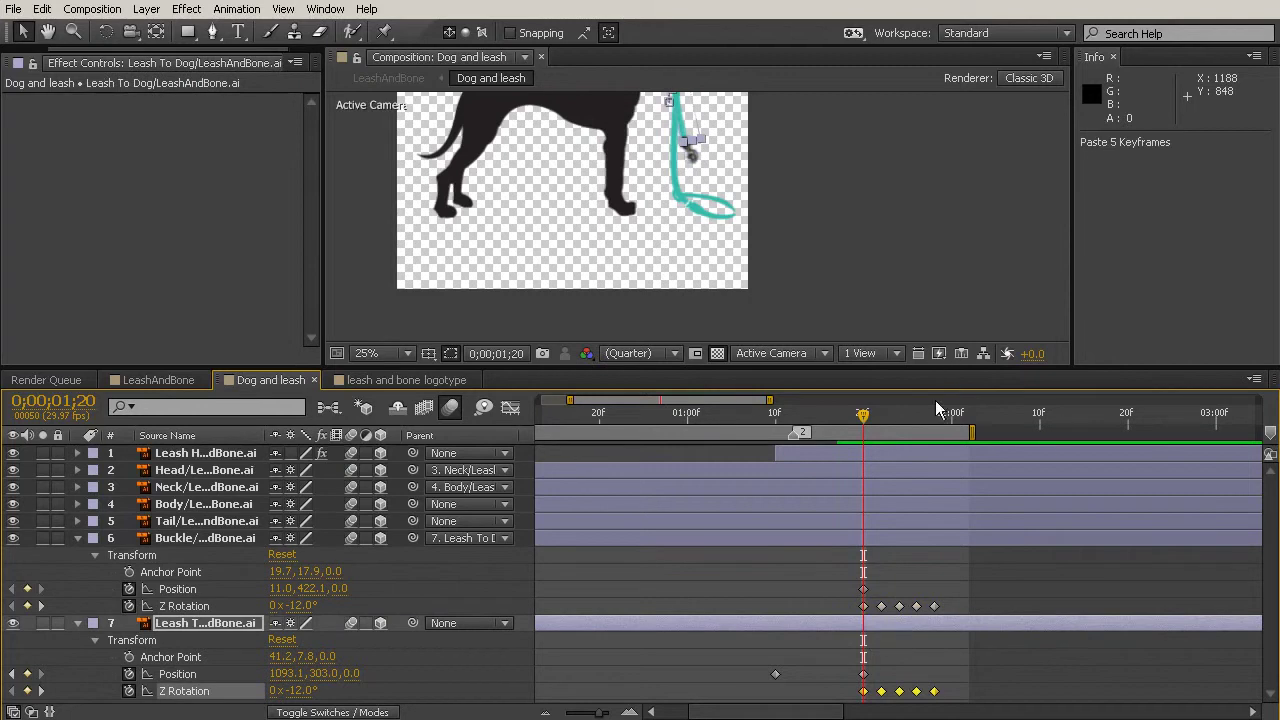
pyautogui.moveTo(864, 424); pyautogui.dragTo(934, 495)
pyautogui.hotkey('ctrl', 'shift', 'a')
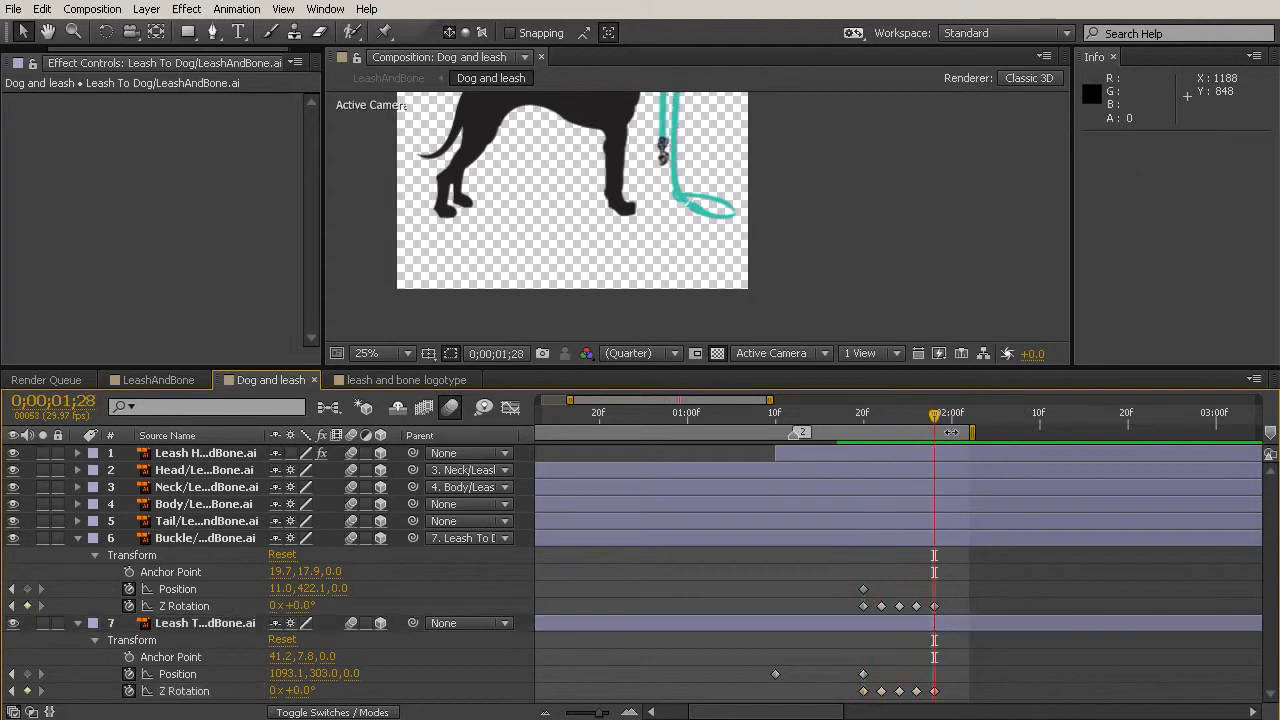
pyautogui.moveTo(884, 425); pyautogui.dragTo(864, 467)
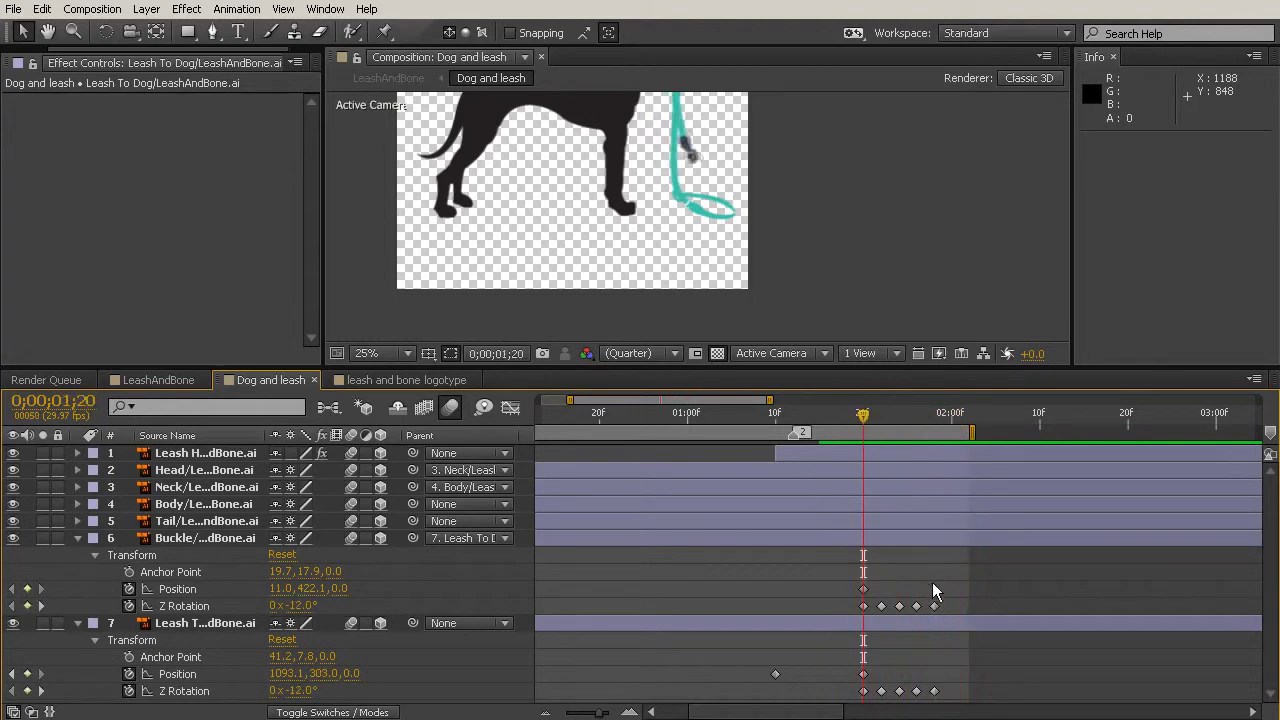
pyautogui.click(917, 543)
# Step: Set the buckle's first swing keyframe at 1;20 to −40° Z rotation
pyautogui.keyDown('shift'); pyautogui.click(915, 619); pyautogui.keyUp('shift')
pyautogui.click(931, 649)
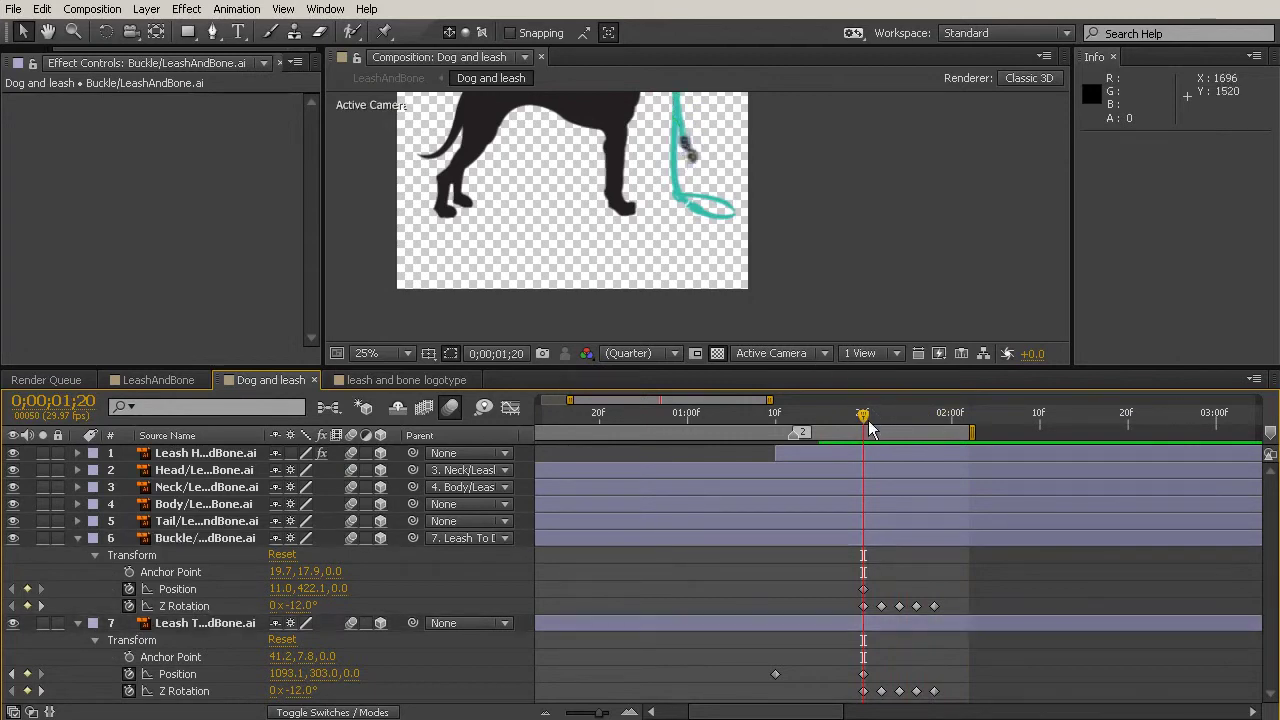
pyautogui.moveTo(869, 424); pyautogui.dragTo(885, 431)
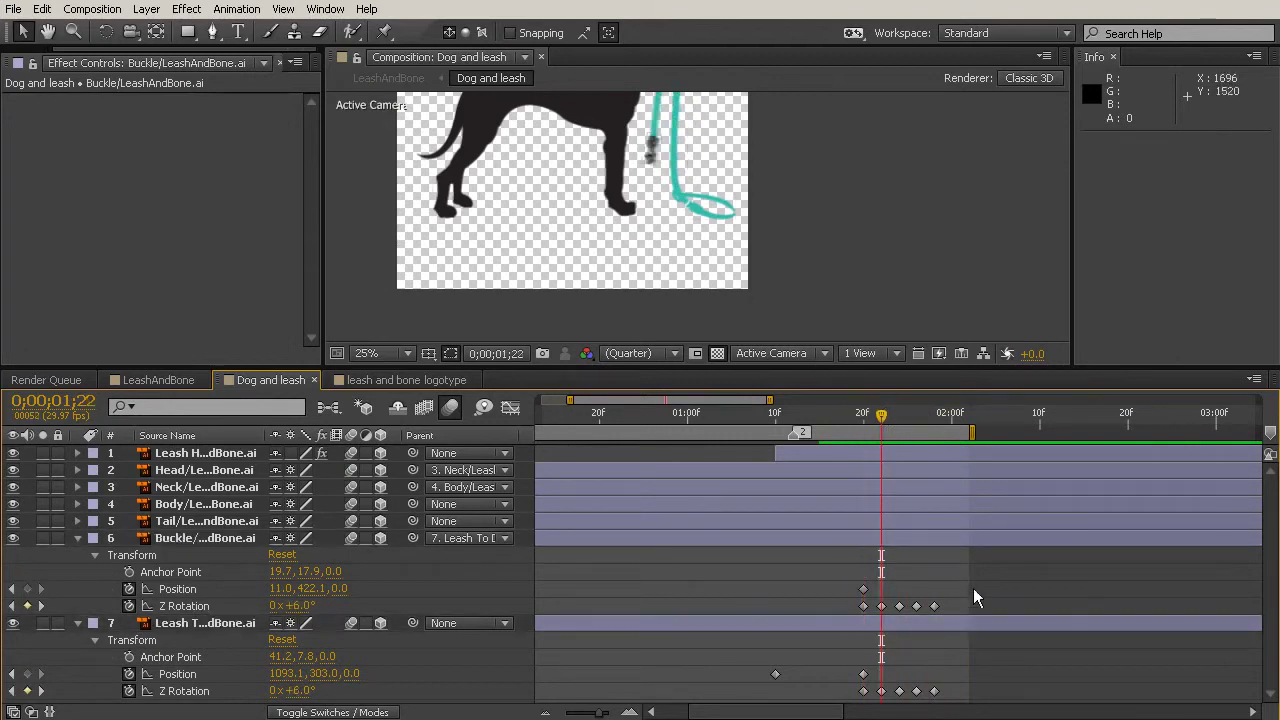
pyautogui.click(951, 541)
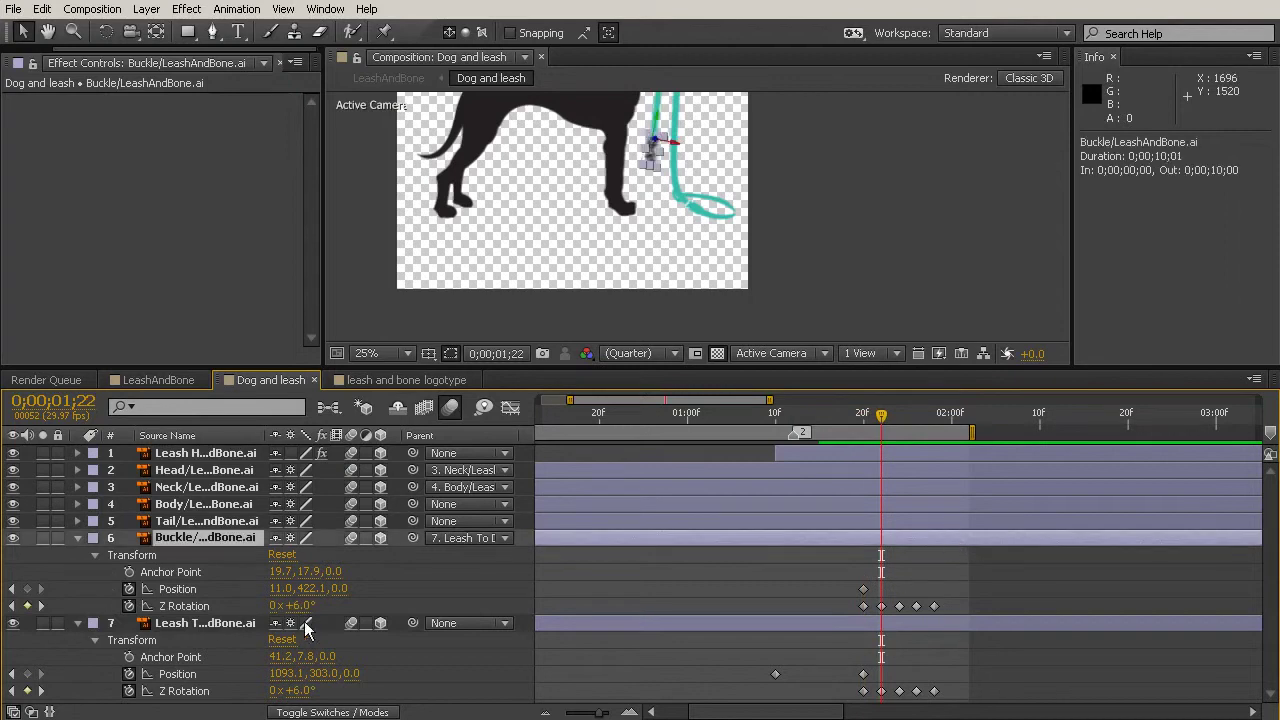
pyautogui.click(398, 612)
pyautogui.click(846, 412)
pyautogui.moveTo(855, 418); pyautogui.dragTo(863, 418)
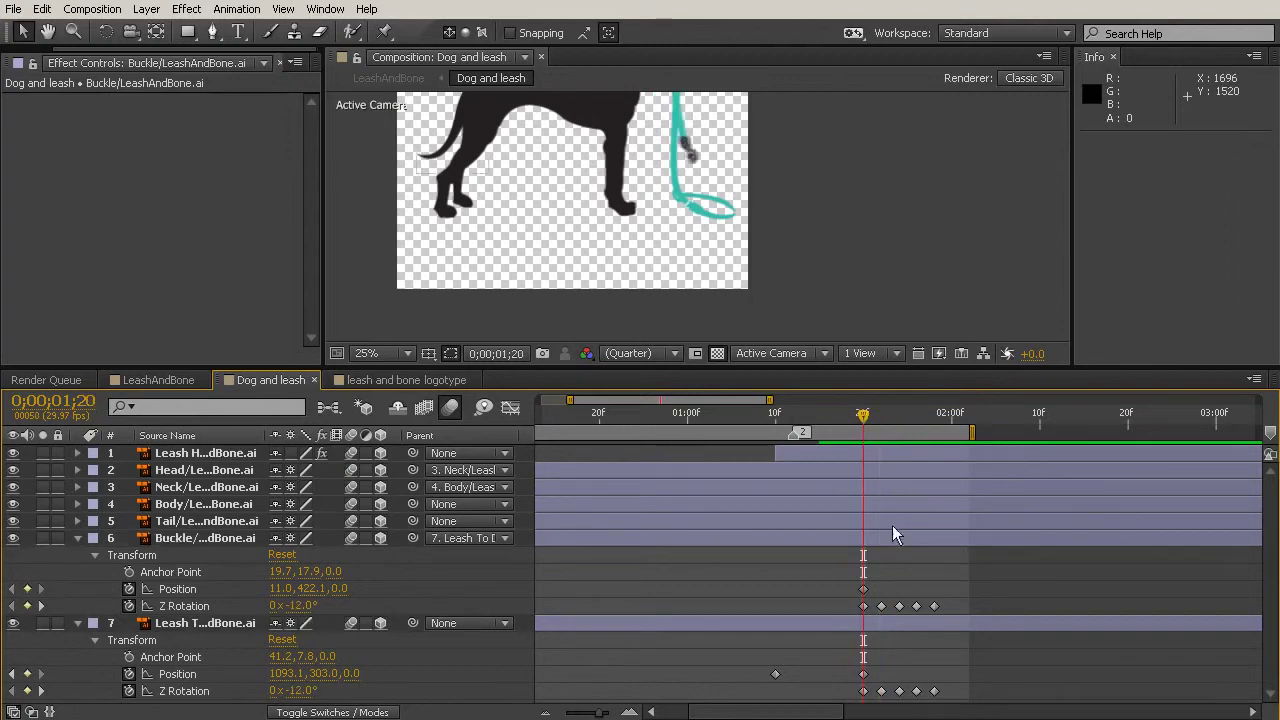
pyautogui.click(892, 533)
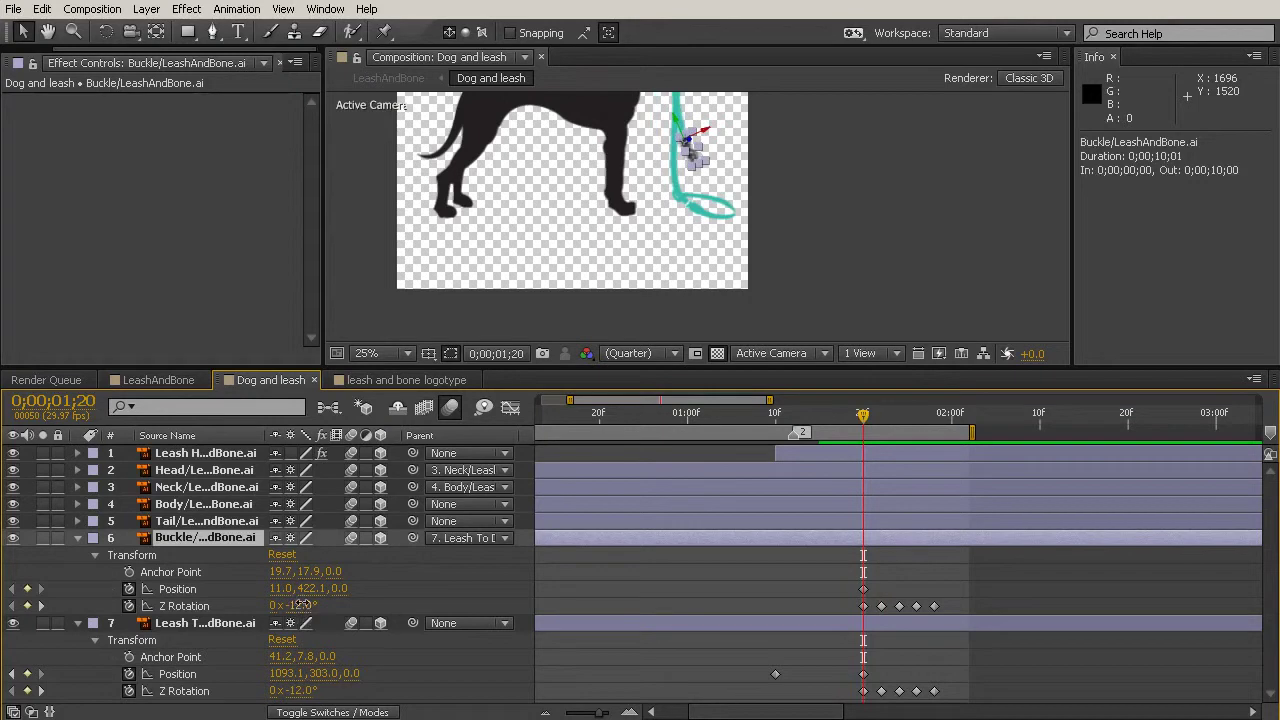
pyautogui.moveTo(300, 605); pyautogui.dragTo(270, 598)
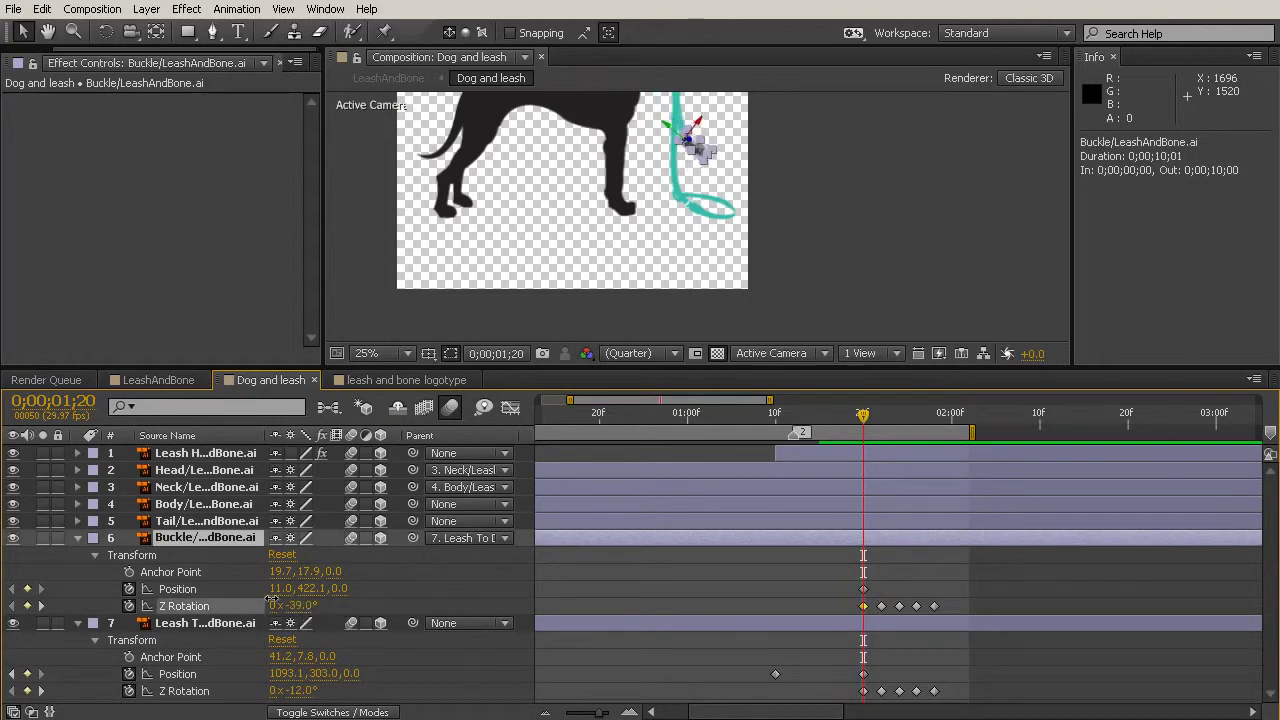
pyautogui.click(298, 605)
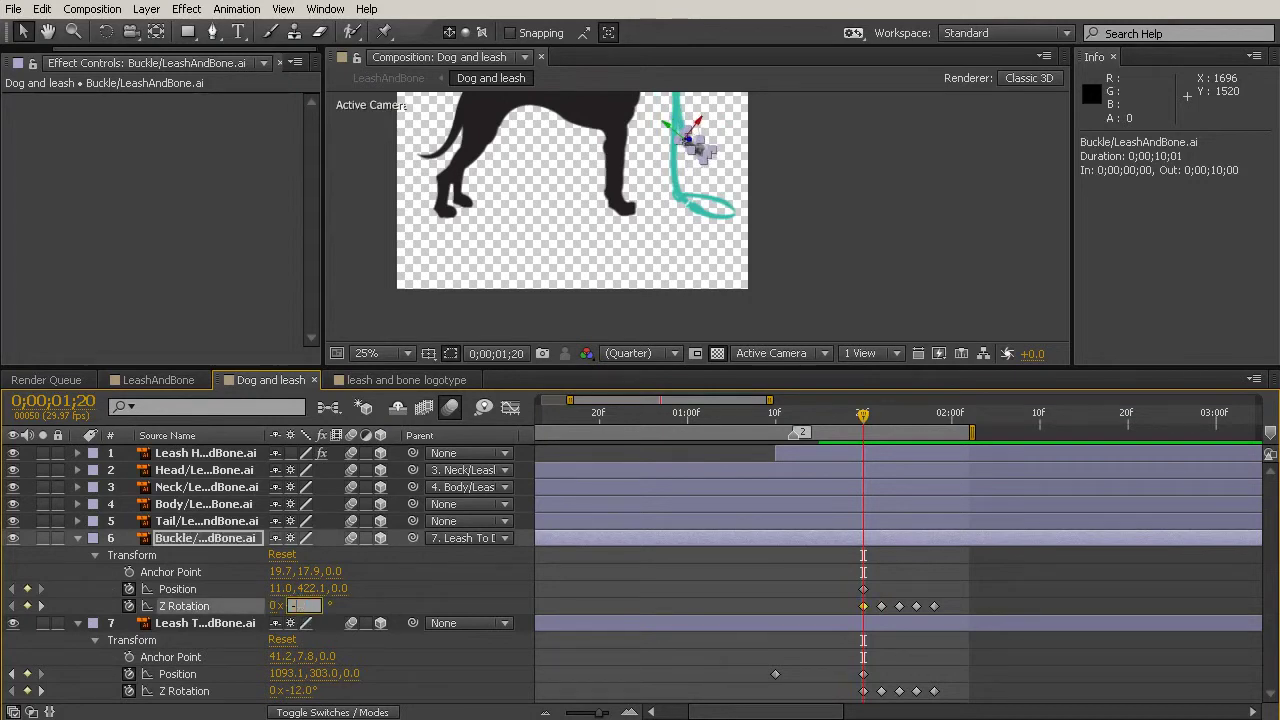
pyautogui.write('-40')
pyautogui.click(468, 583)
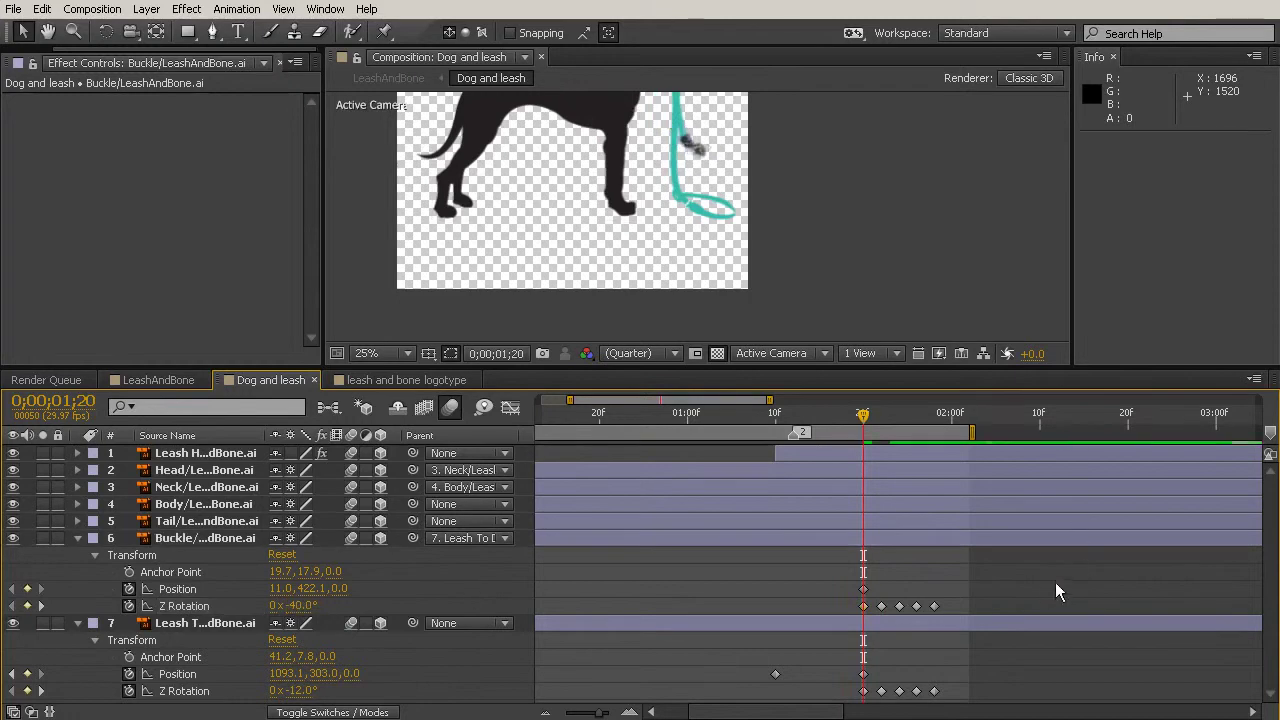
# Step: Change the buckle's keyframes at 1;22, 1;24 and 1;26 to 20°, −10° and 5°
pyautogui.moveTo(866, 413); pyautogui.dragTo(881, 413)
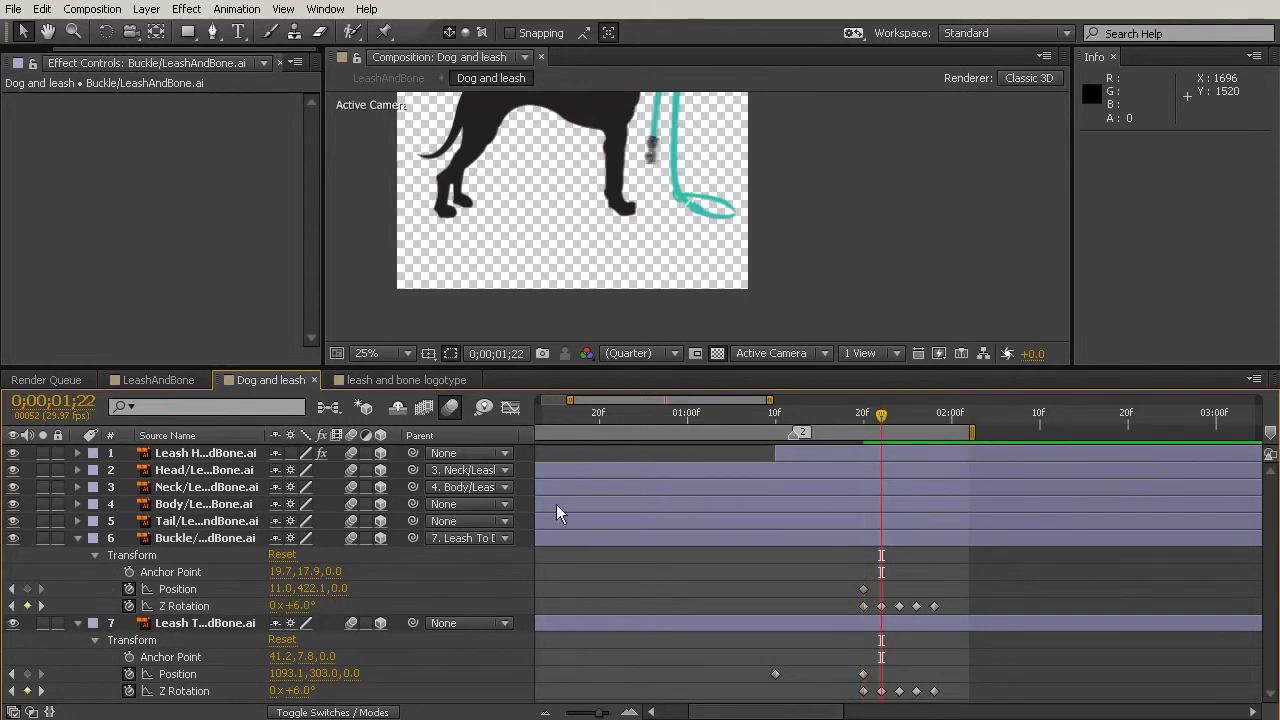
pyautogui.click(298, 605)
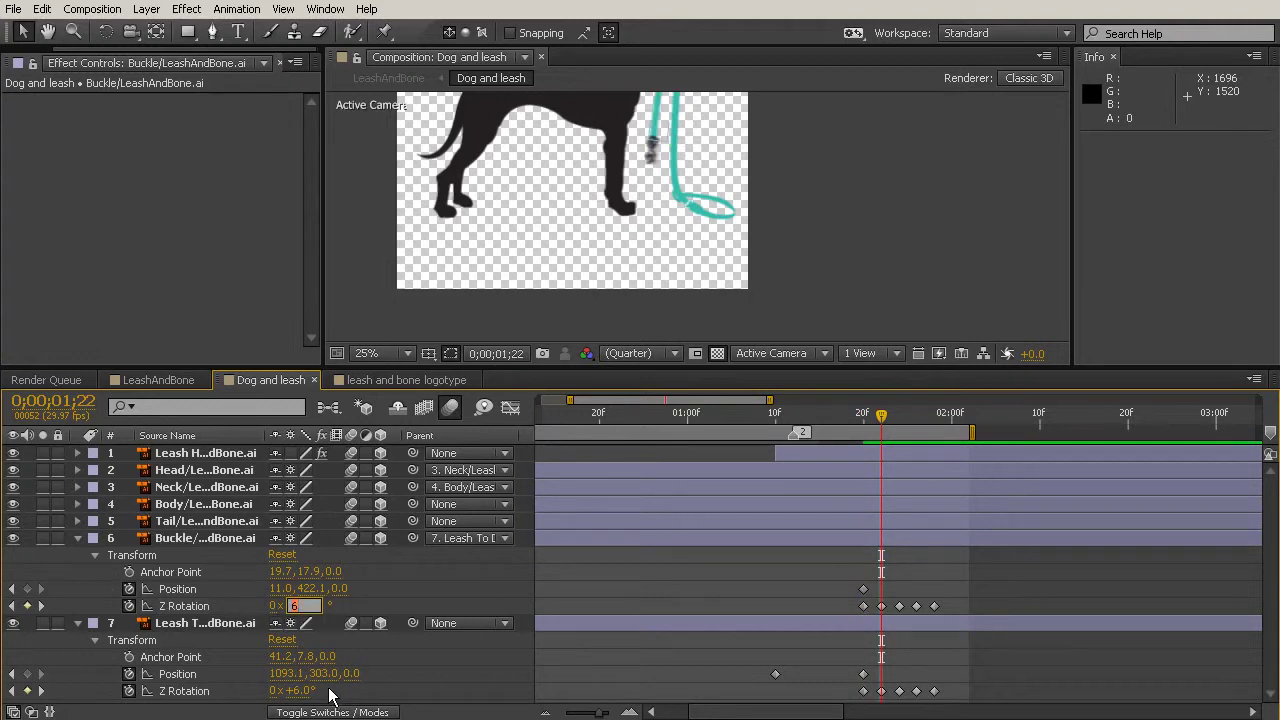
pyautogui.press('Return')
pyautogui.moveTo(883, 420); pyautogui.dragTo(899, 418)
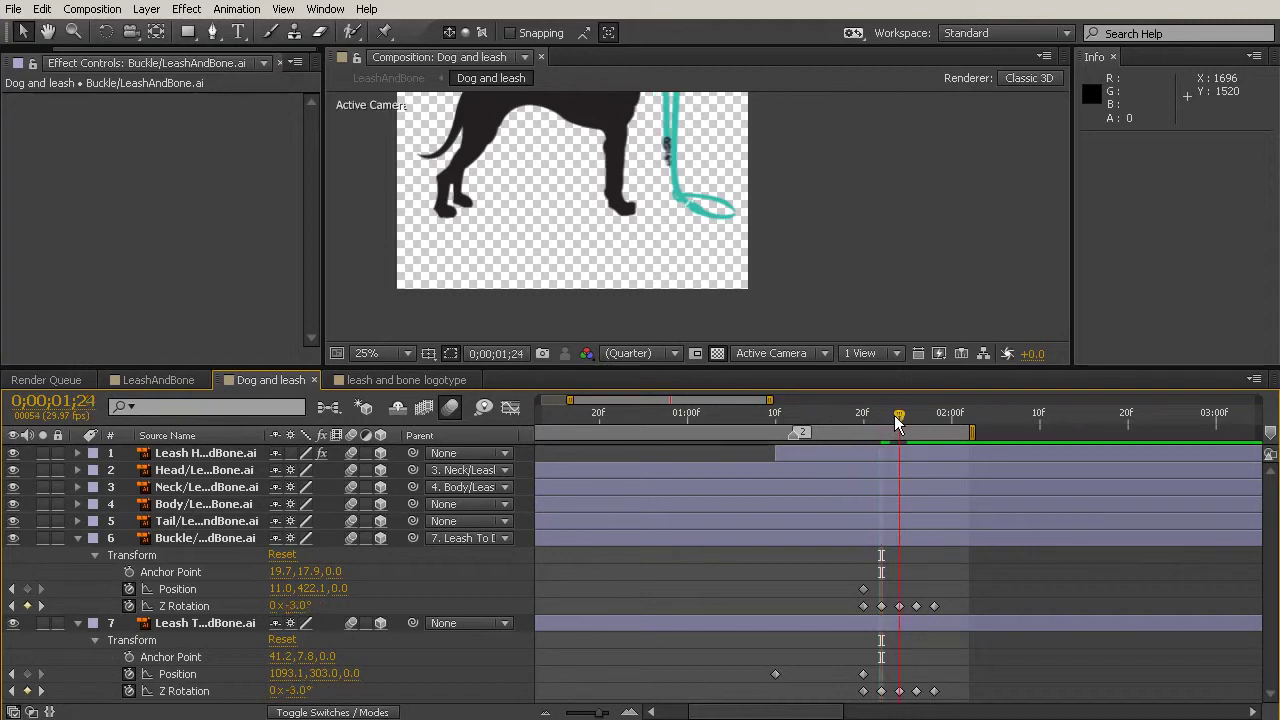
pyautogui.click(296, 607)
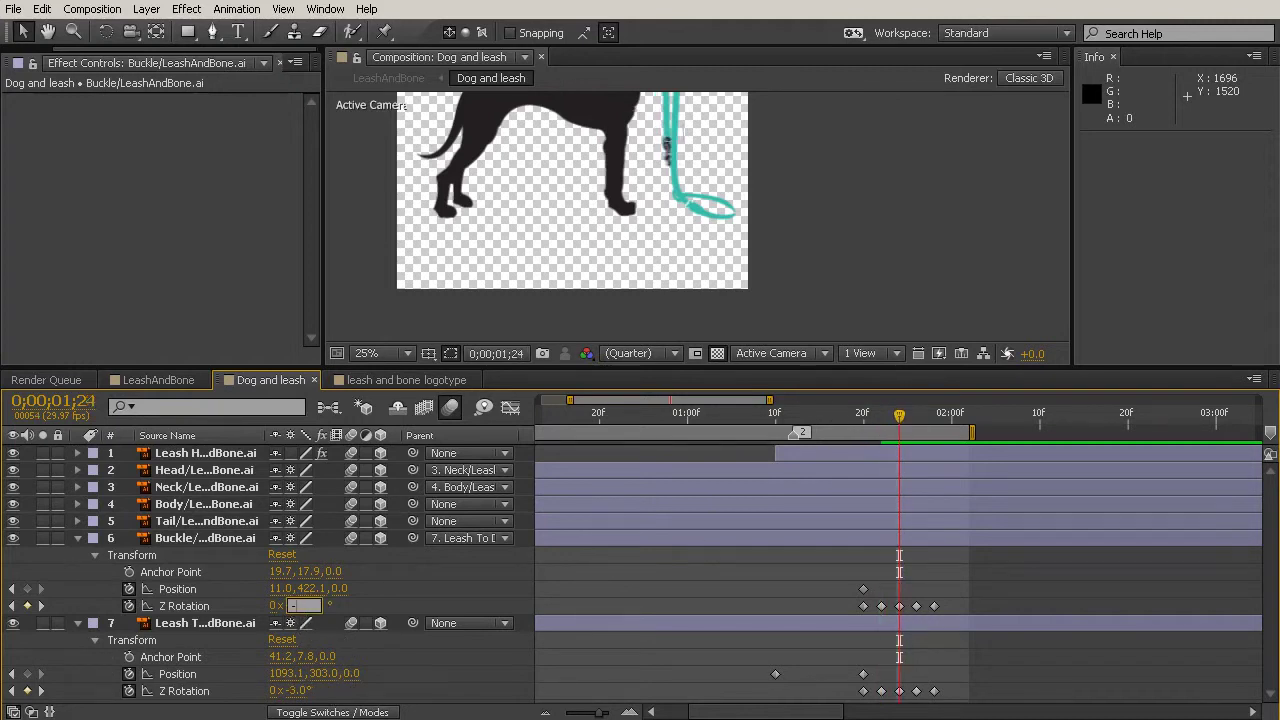
pyautogui.press('Return')
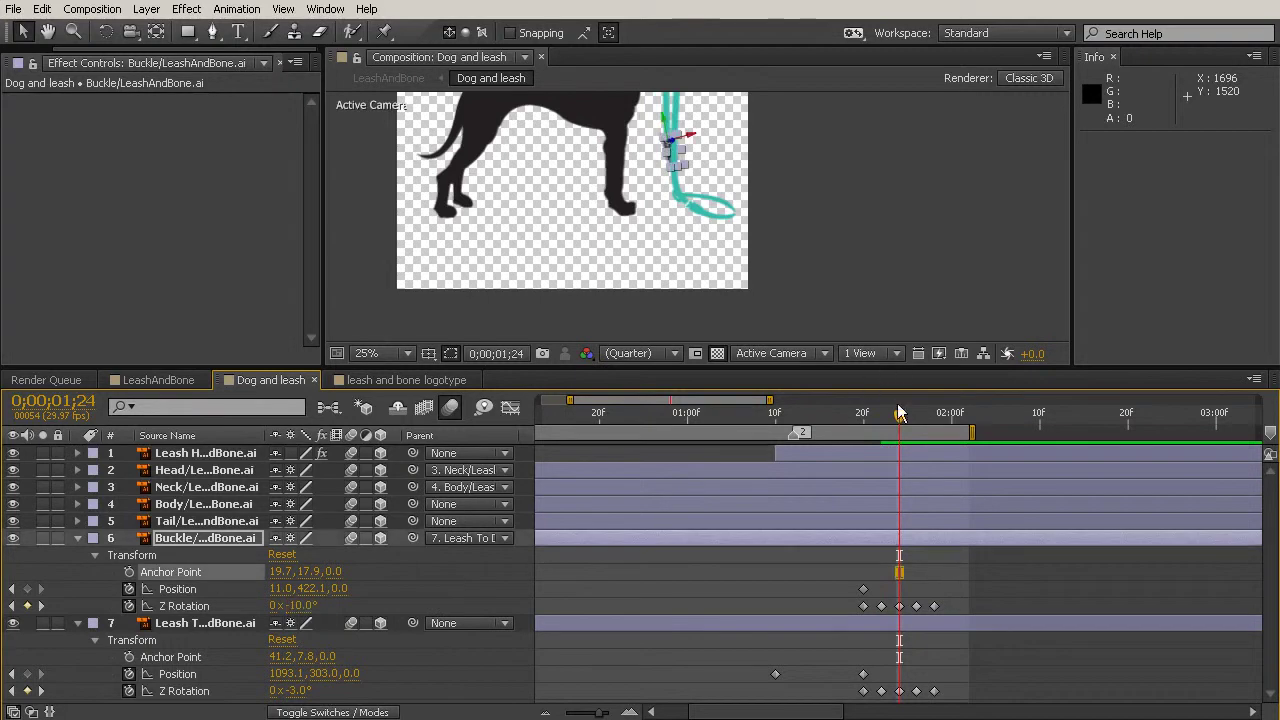
pyautogui.moveTo(899, 412); pyautogui.dragTo(916, 413)
pyautogui.click(300, 606)
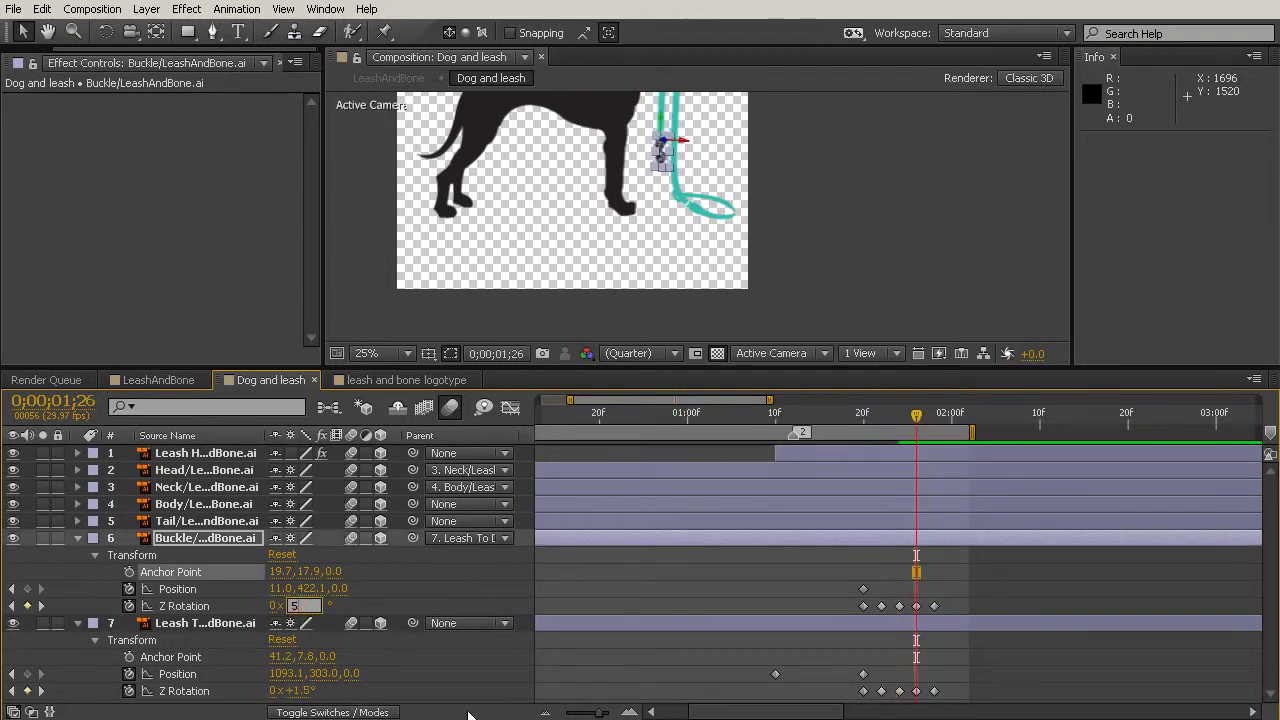
pyautogui.click(463, 572)
# Step: Set the 1;28 keyframe to −2.5° and add a final 0° keyframe at 2;00
pyautogui.moveTo(913, 410); pyautogui.dragTo(928, 411)
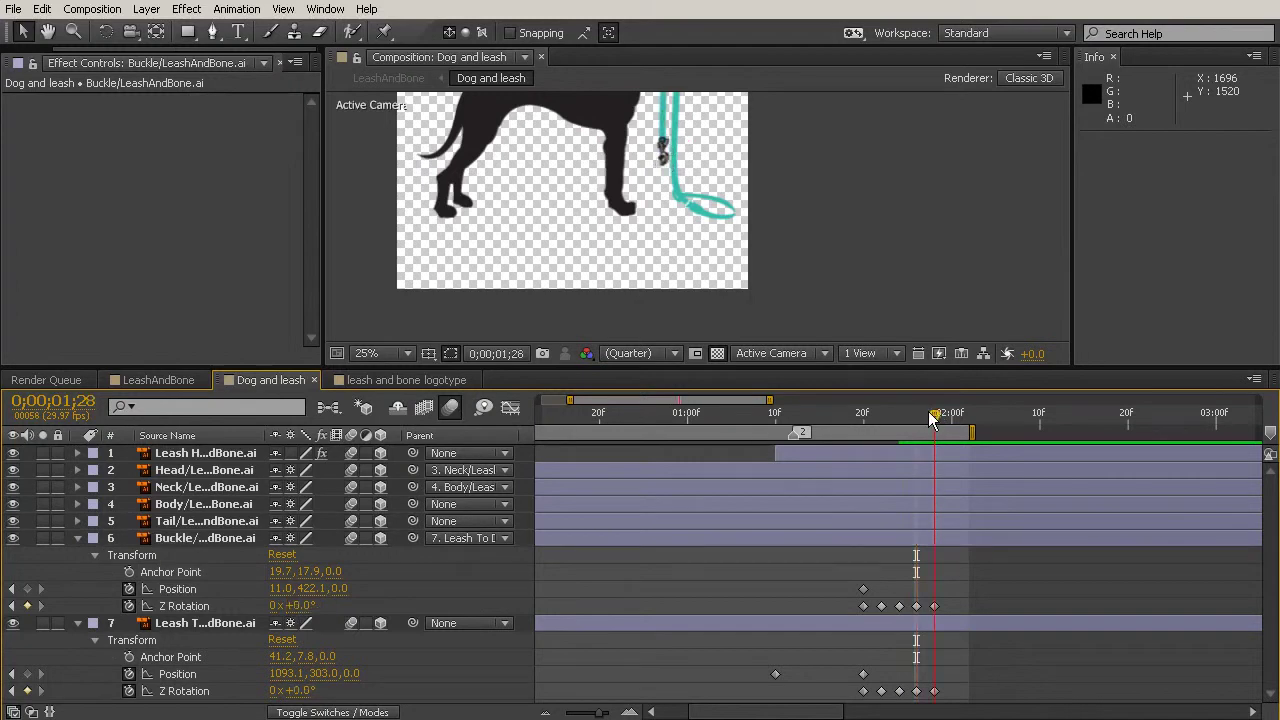
pyautogui.click(306, 606)
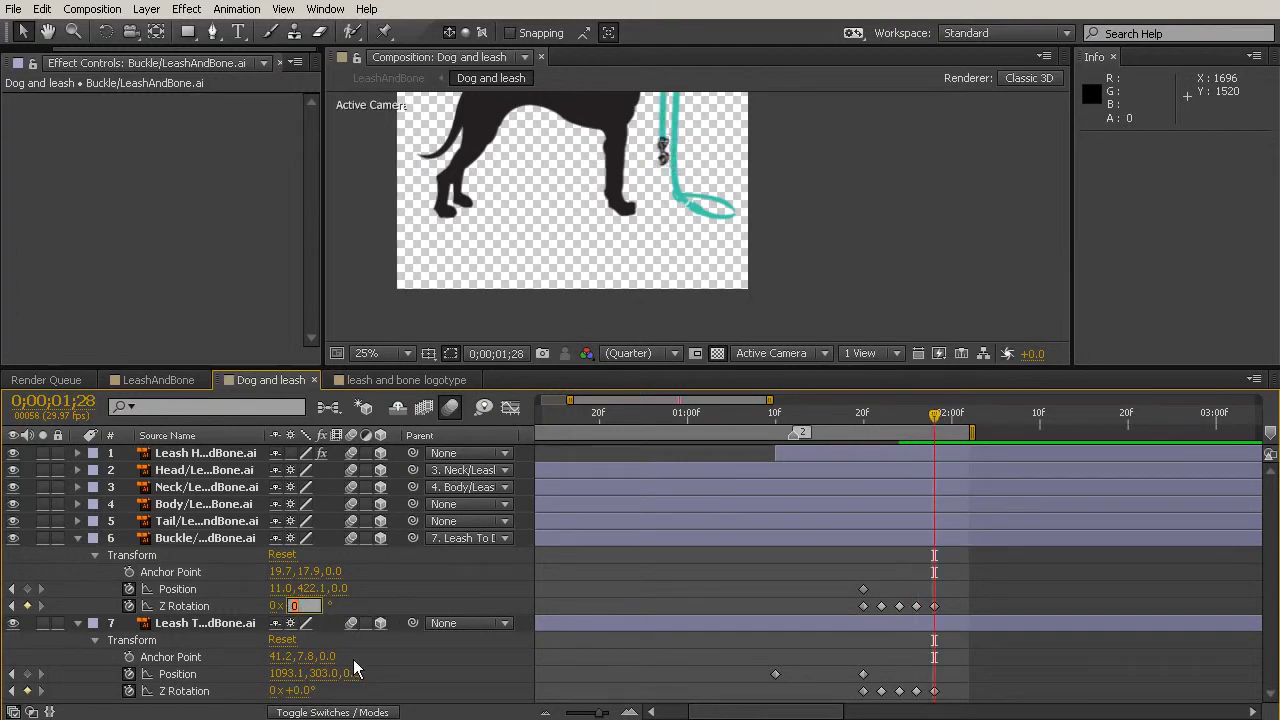
pyautogui.write('-2.')
pyautogui.click(446, 584)
pyautogui.press('pagedown')
pyautogui.press('pagedown')
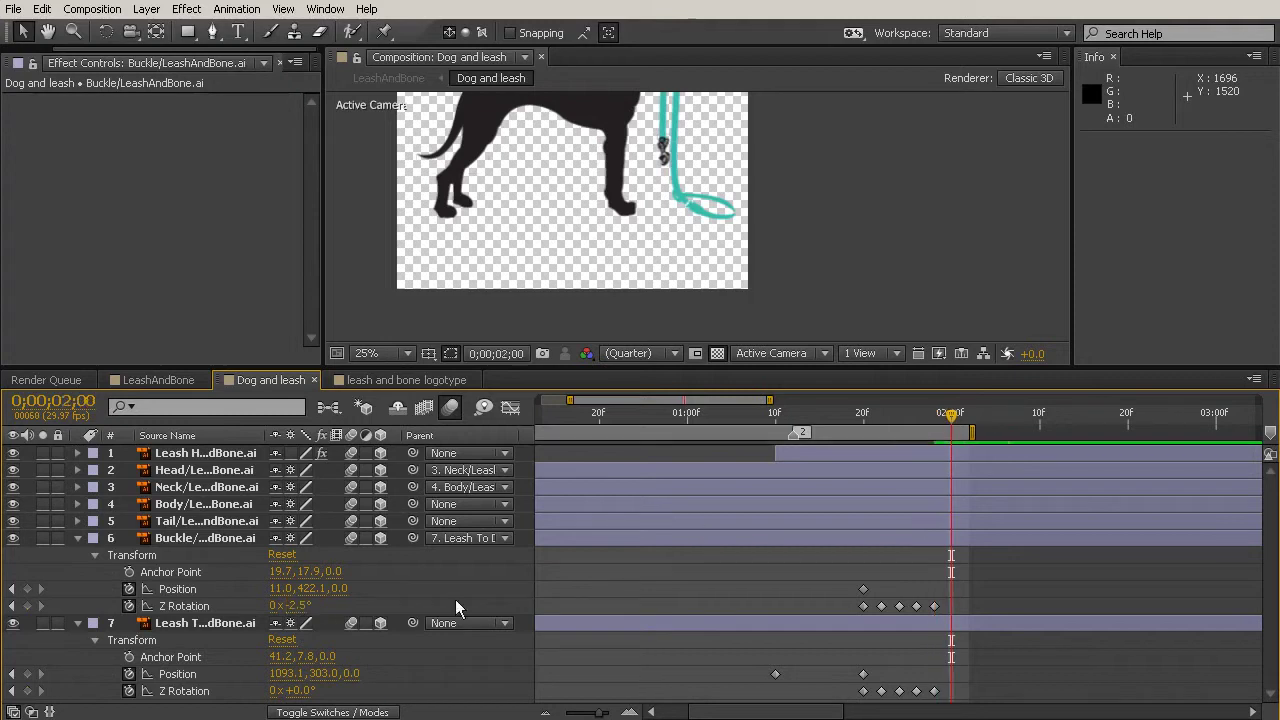
pyautogui.click(298, 606)
pyautogui.press('Return')
pyautogui.moveTo(839, 420); pyautogui.dragTo(960, 512)
pyautogui.scroll(4, 698, 160)
pyautogui.moveTo(791, 127); pyautogui.dragTo(864, 502)
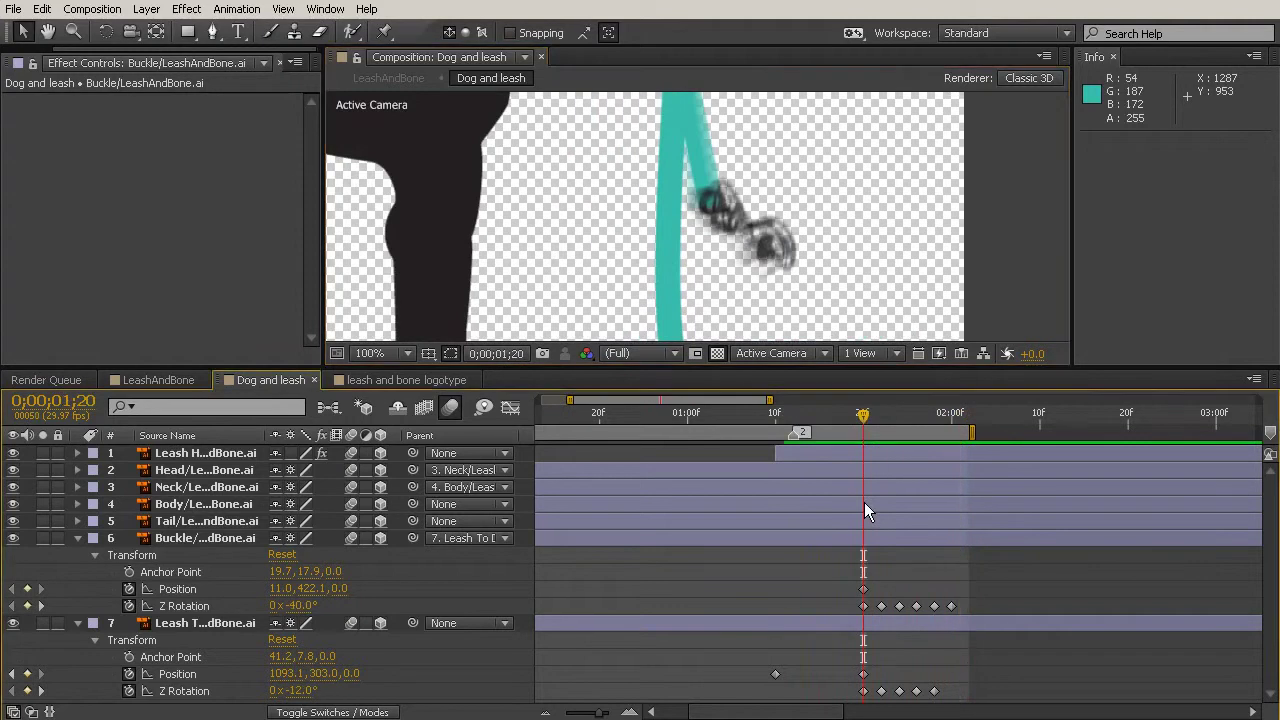
pyautogui.scroll(-2, 800, 240)
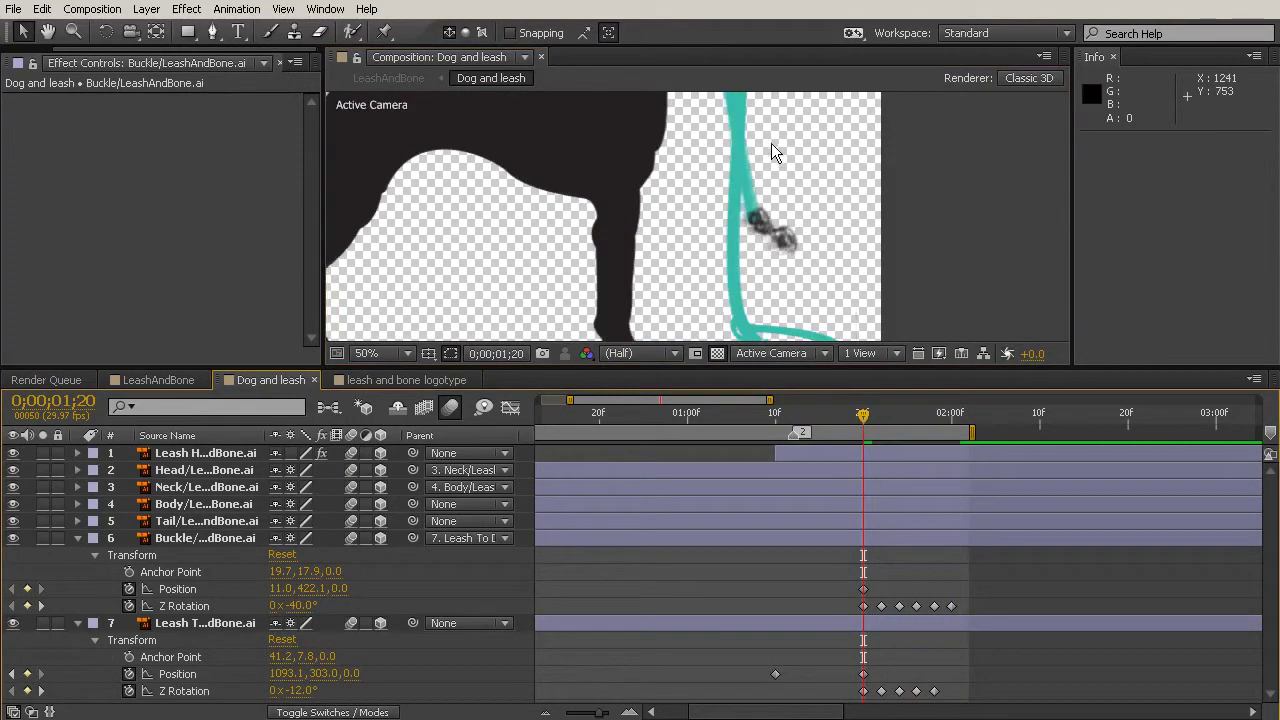
pyautogui.scroll(-2, 773, 150)
pyautogui.moveTo(862, 425); pyautogui.dragTo(853, 449)
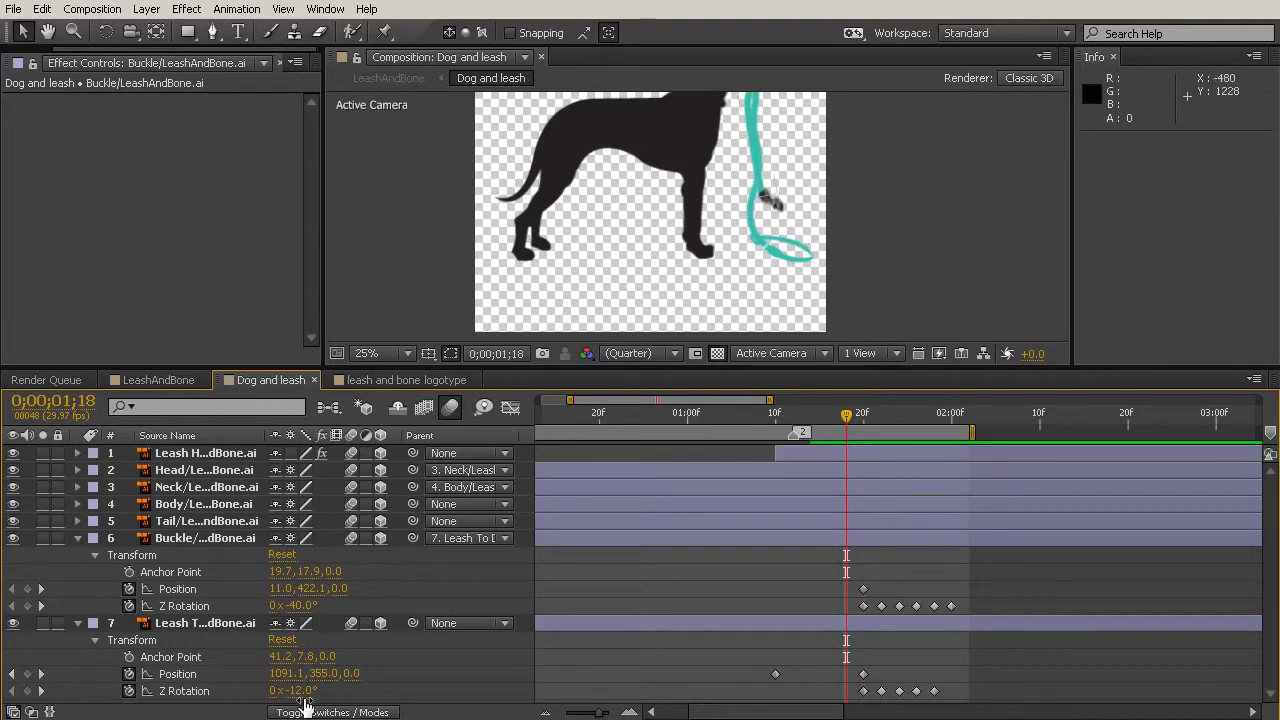
# Step: At 1;18, key the buckle's Z rotation to 80° and the leash's to 24°
pyautogui.click(300, 606)
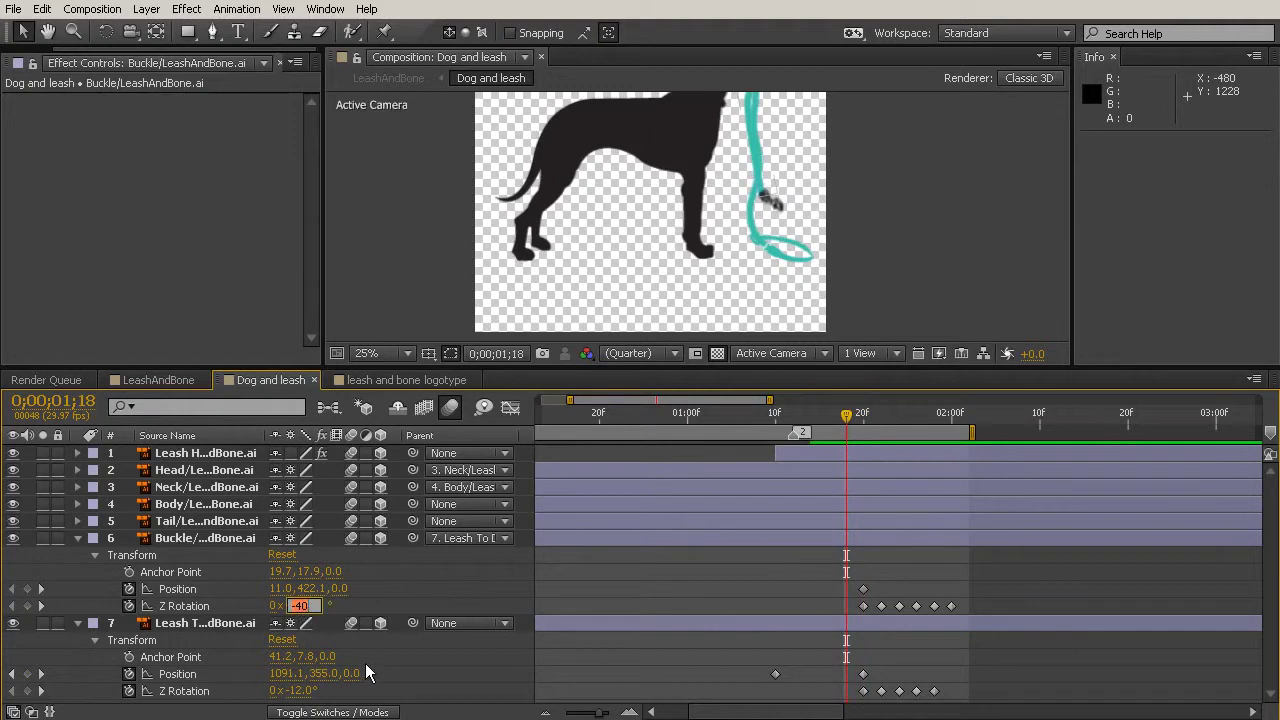
pyautogui.write('80')
pyautogui.press('Return')
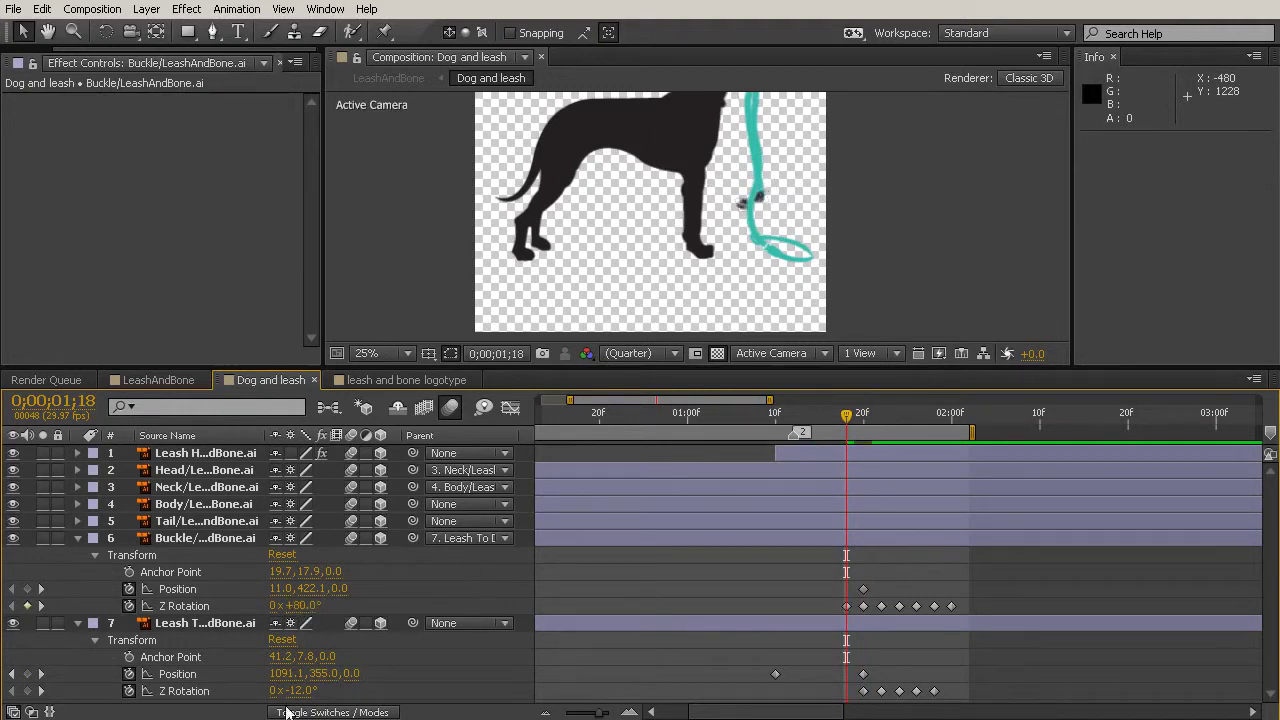
pyautogui.click(300, 691)
pyautogui.write('24')
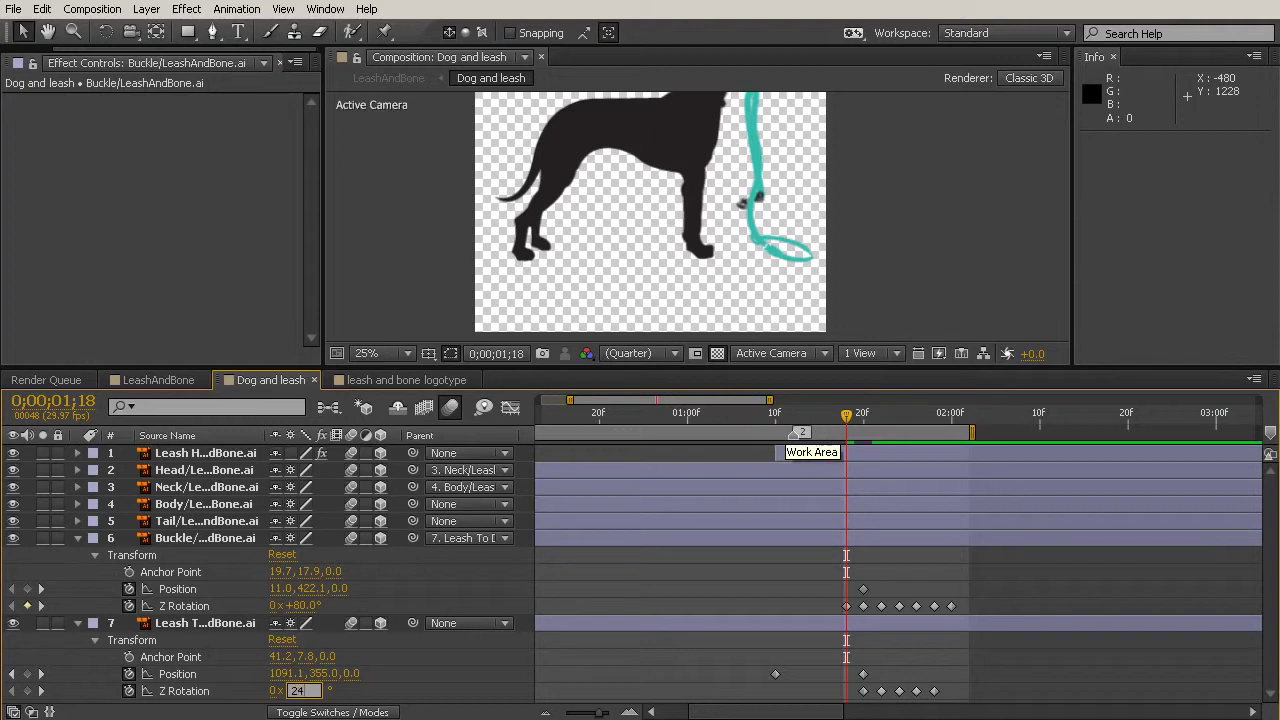
pyautogui.press('Return')
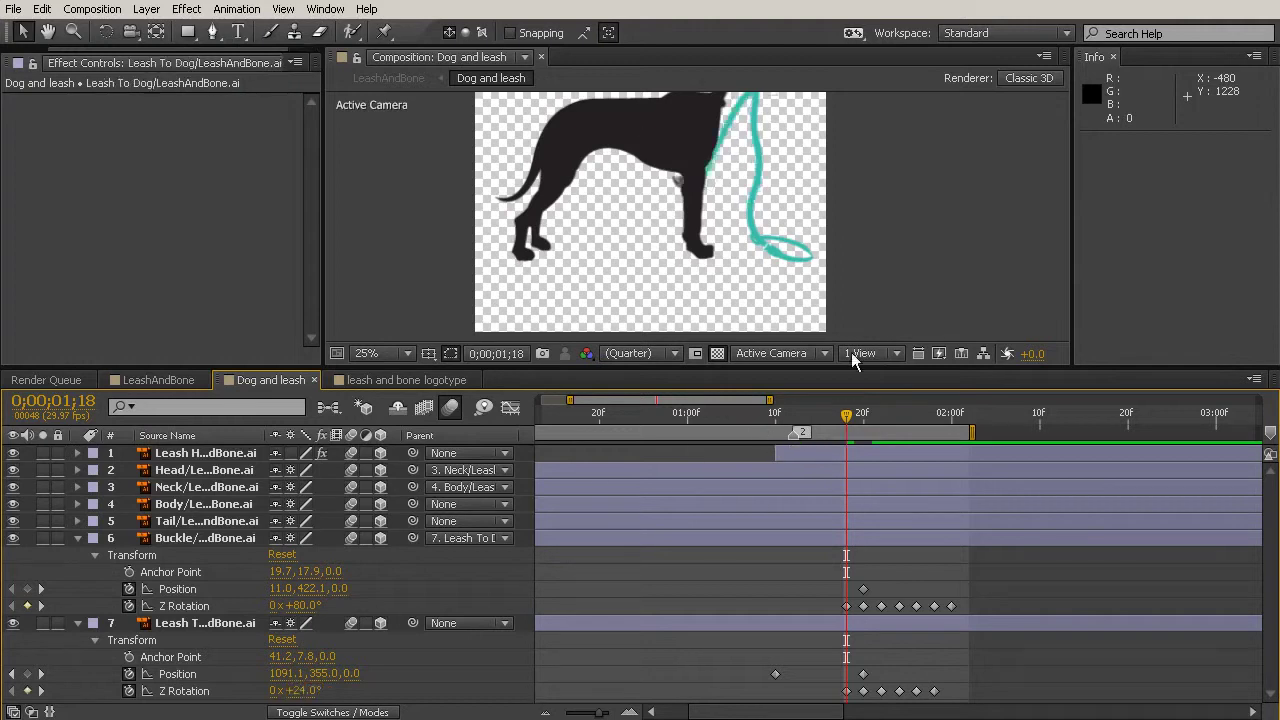
pyautogui.moveTo(848, 422); pyautogui.dragTo(853, 476)
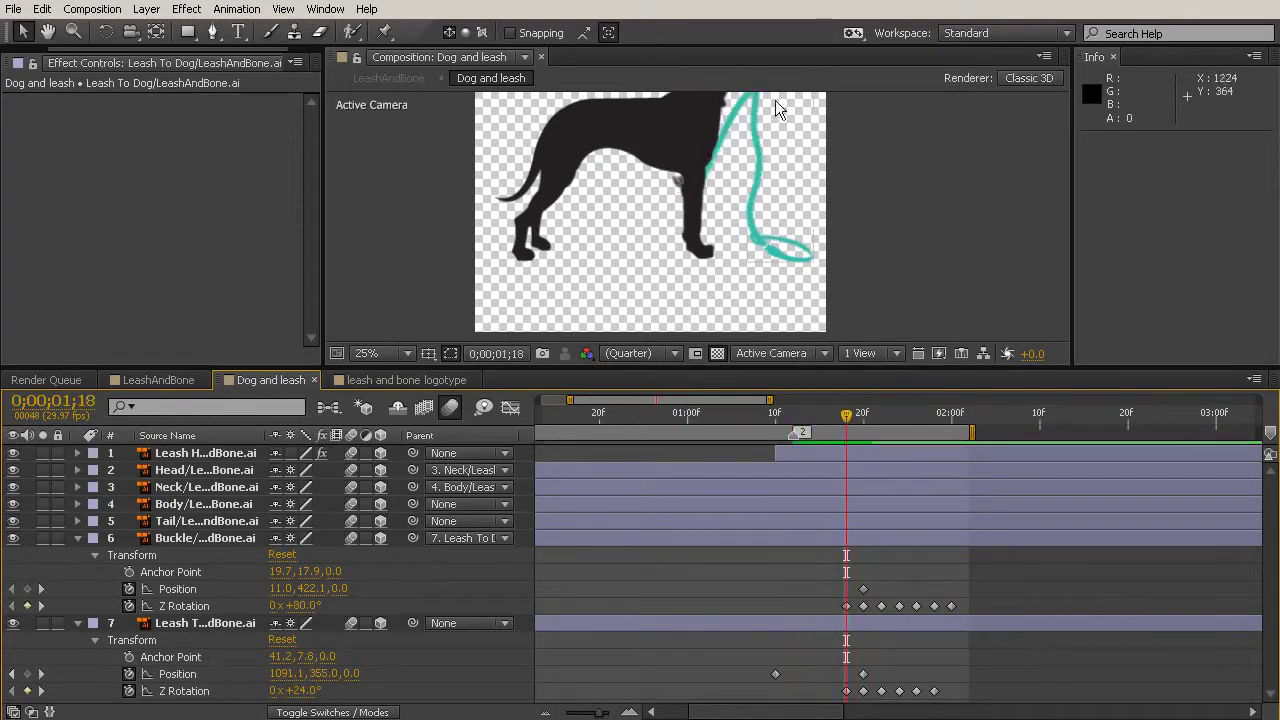
# Step: Zoom in on the dog's head and drag the Leash To Dog layer up toward its mouth
pyautogui.scroll(2, 755, 112)
pyautogui.moveTo(778, 147); pyautogui.dragTo(800, 240)
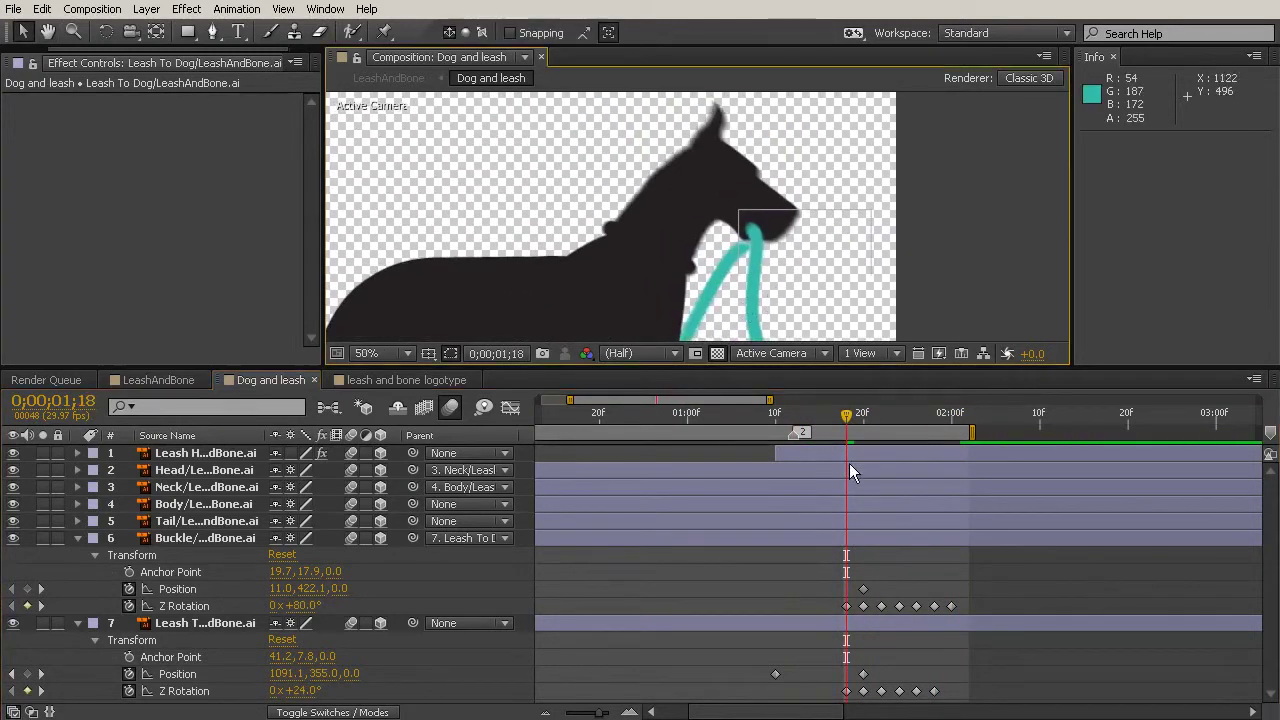
pyautogui.click(941, 626)
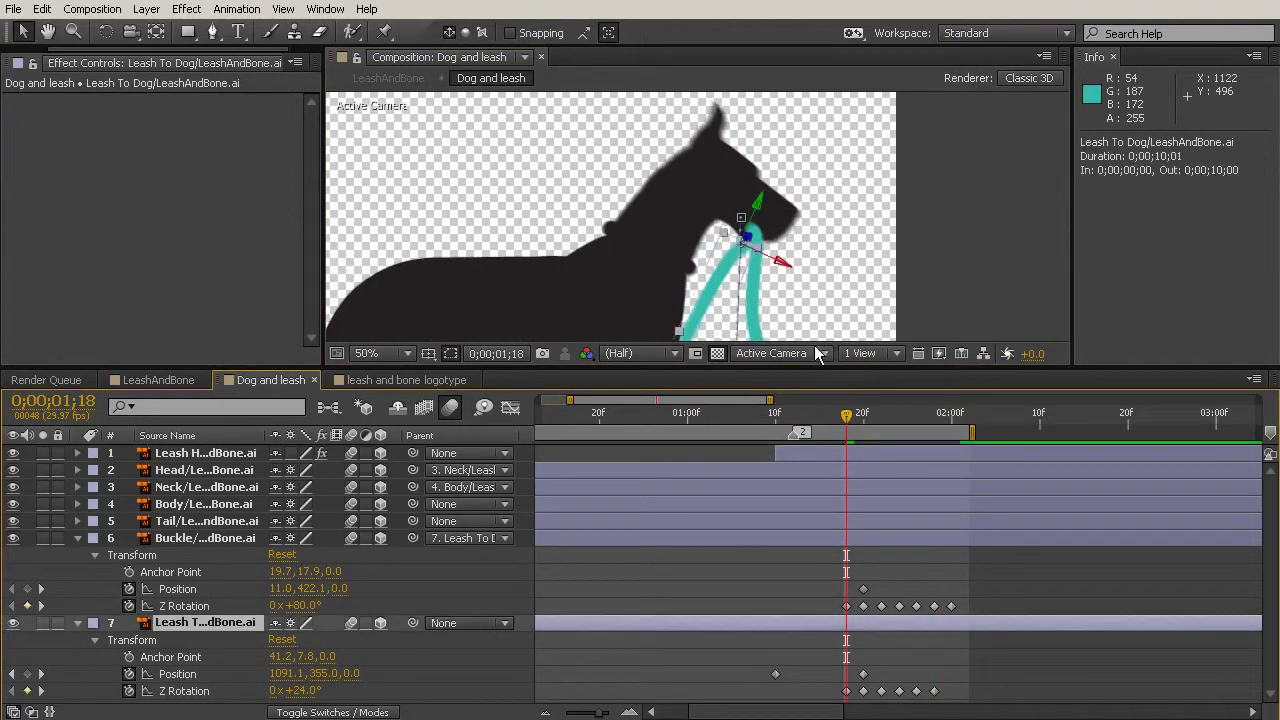
pyautogui.scroll(2, 818, 346)
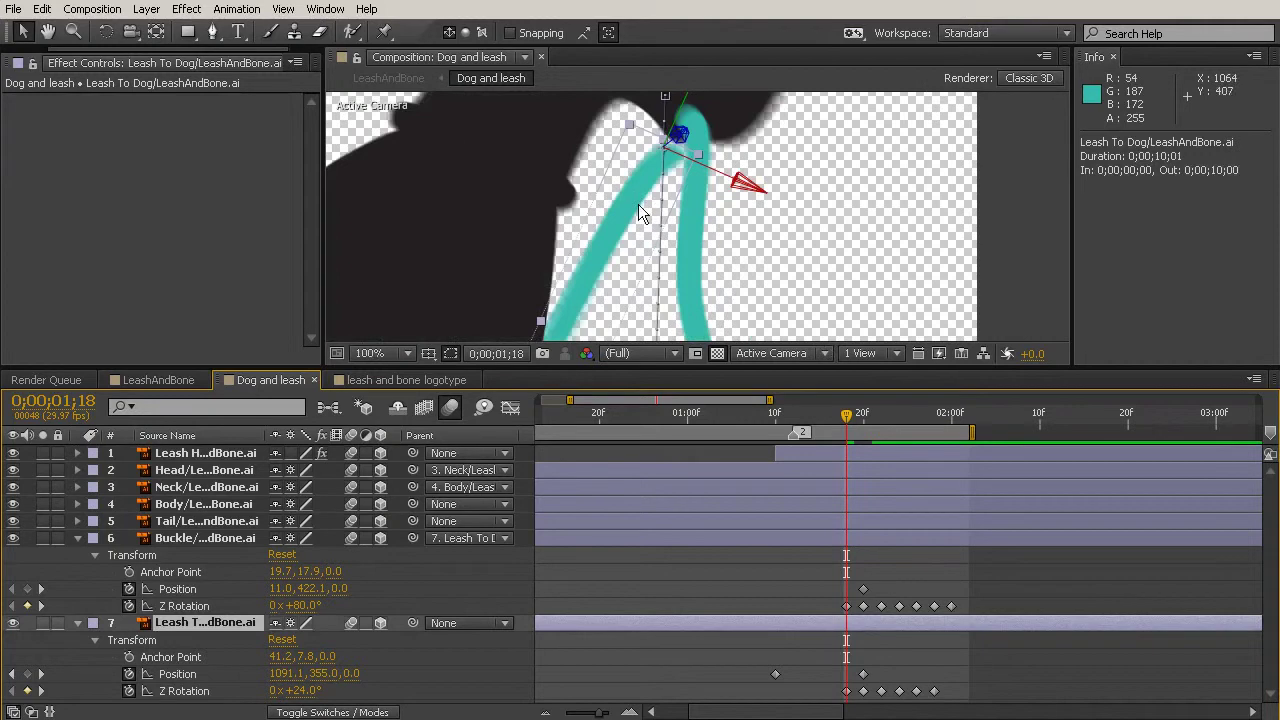
pyautogui.moveTo(638, 204); pyautogui.dragTo(636, 147)
pyautogui.scroll(-2, 636, 147)
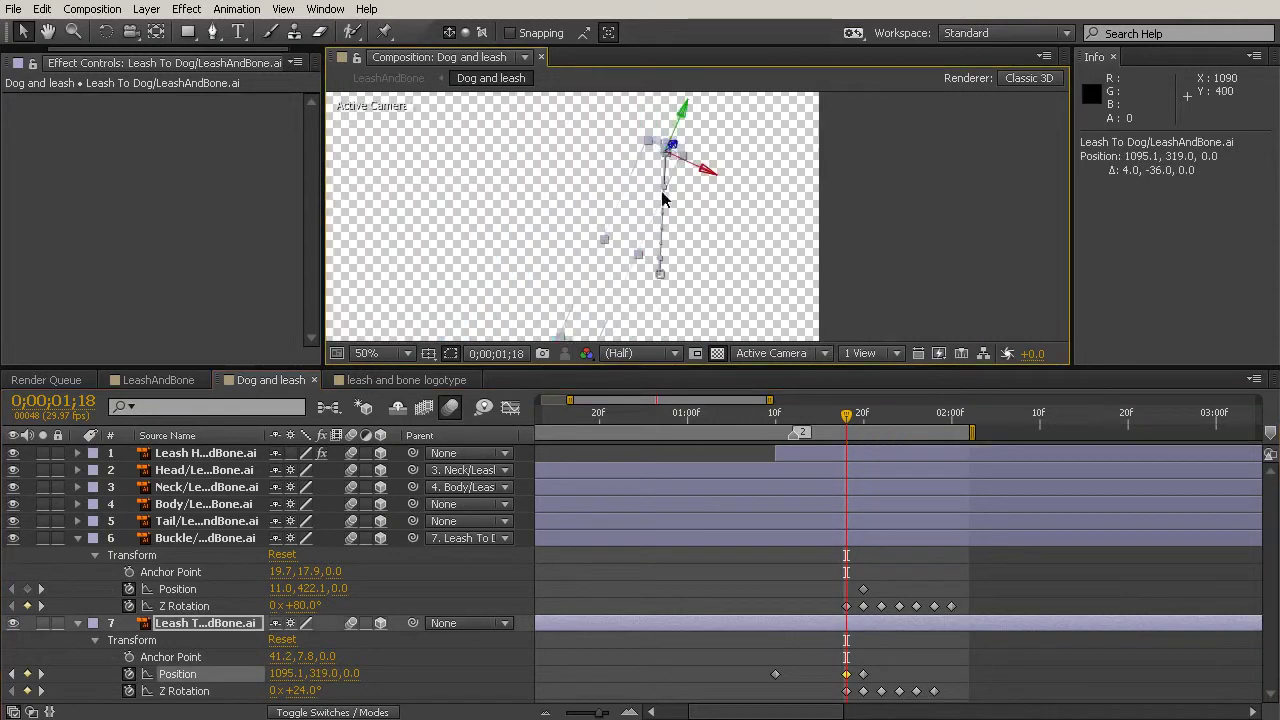
# Step: At 1;14, move the leash right and down to 1169.3, 455.0 as a new Position keyframe
pyautogui.moveTo(850, 425); pyautogui.dragTo(915, 455)
pyautogui.moveTo(950, 462); pyautogui.dragTo(816, 494)
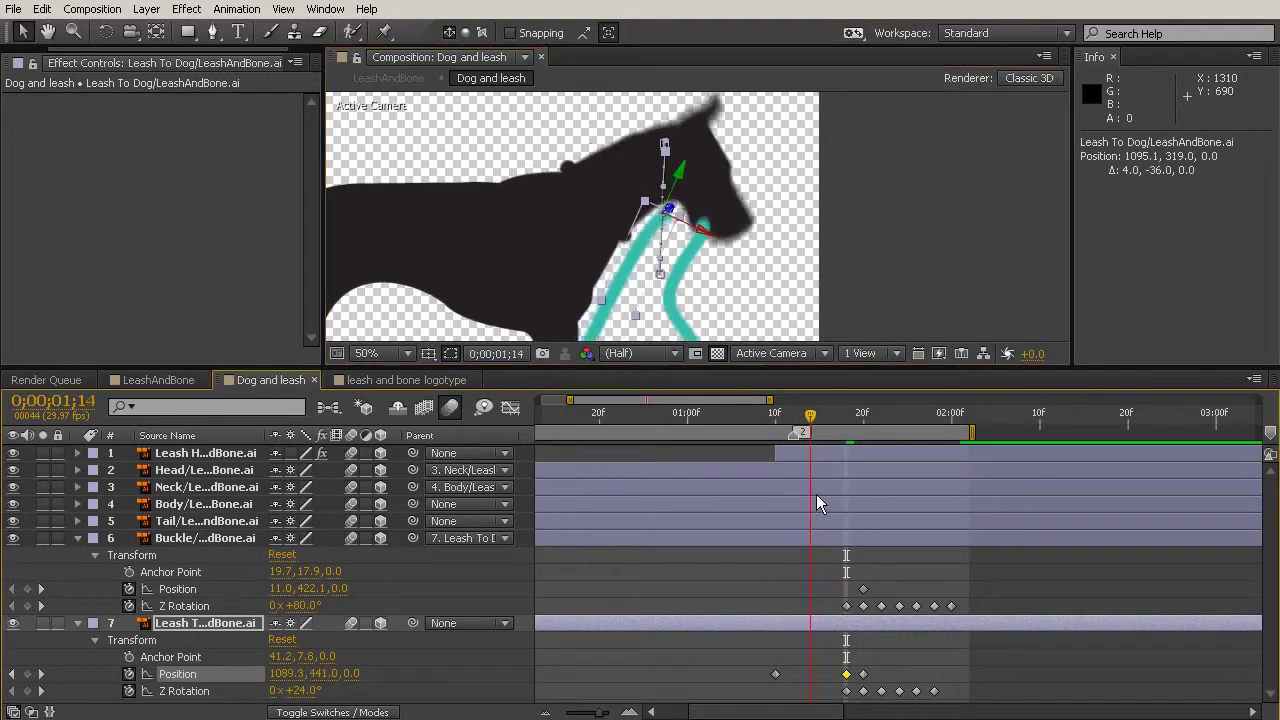
pyautogui.moveTo(636, 268); pyautogui.dragTo(674, 274)
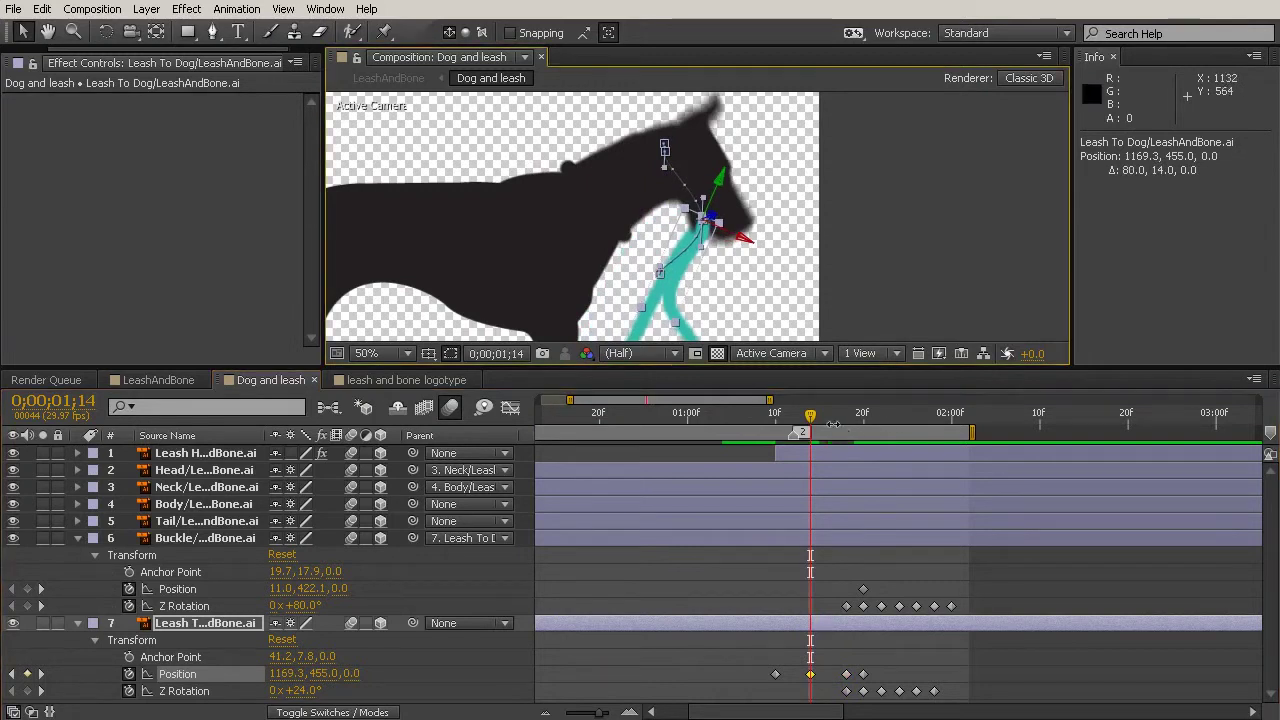
pyautogui.moveTo(812, 425); pyautogui.dragTo(774, 430)
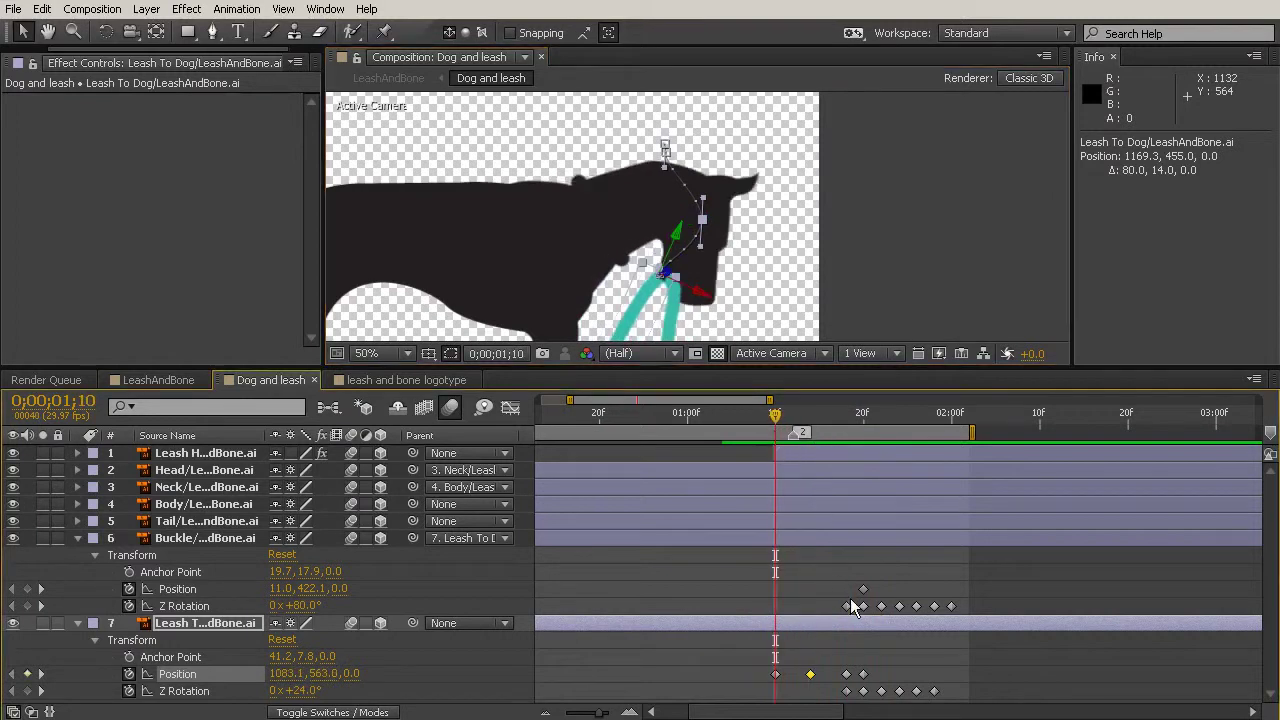
# Step: Drag the buckle's and leash's first Z Rotation keyframes several frames earlier
pyautogui.moveTo(846, 607); pyautogui.dragTo(777, 607)
pyautogui.moveTo(845, 690); pyautogui.dragTo(776, 691)
pyautogui.moveTo(775, 420); pyautogui.dragTo(838, 510)
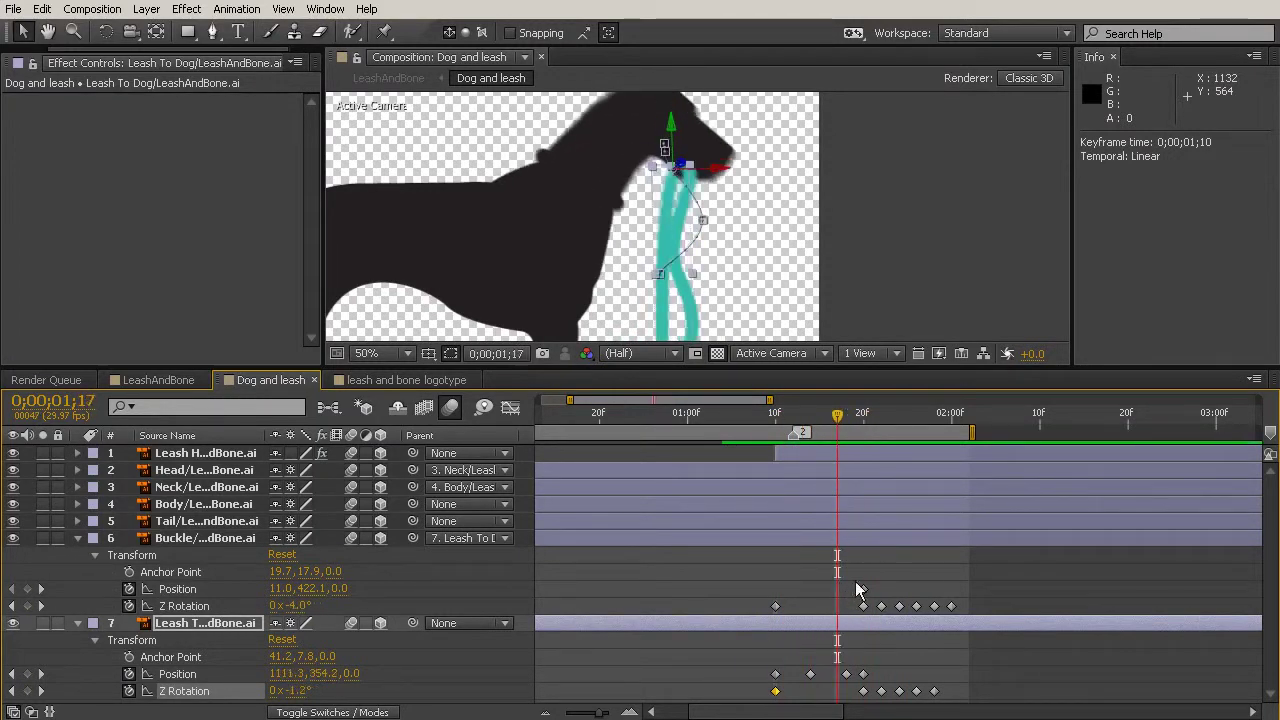
# Step: Shift the leash's swing keyframes one frame and the buckle's two frames earlier, to 1;17
pyautogui.moveTo(970, 694); pyautogui.dragTo(838, 703)
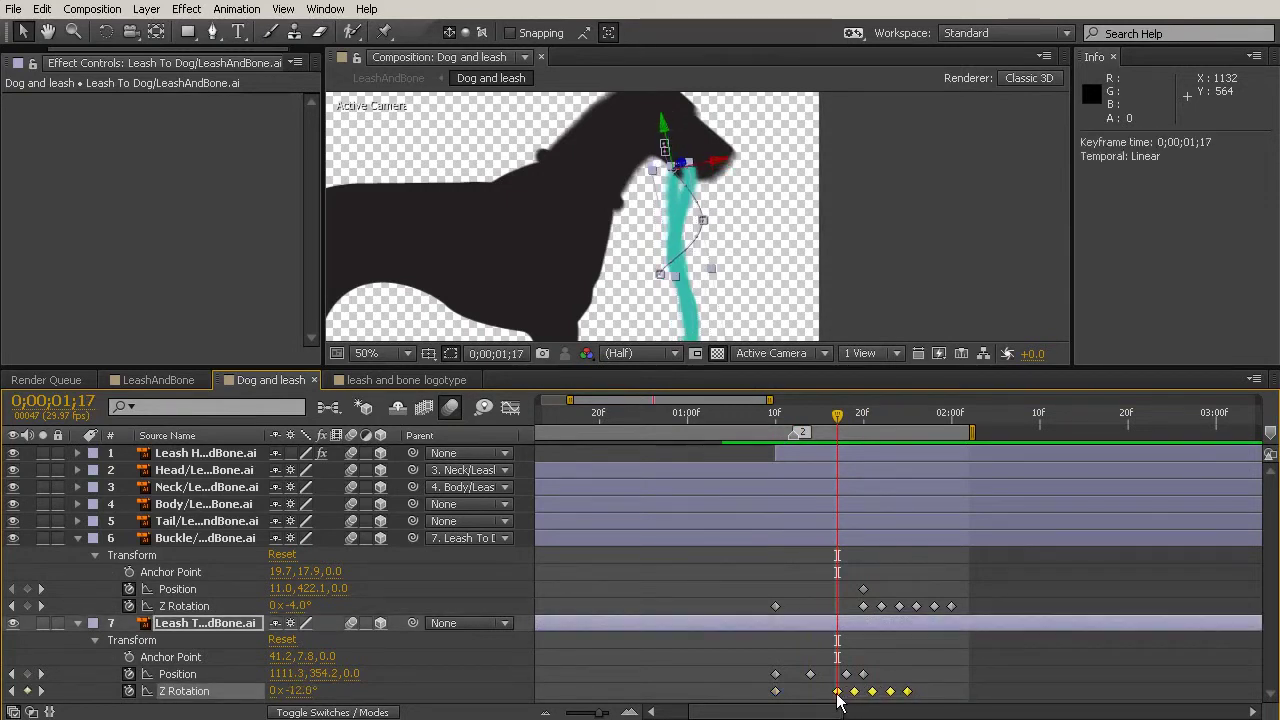
pyautogui.moveTo(975, 604); pyautogui.dragTo(840, 632)
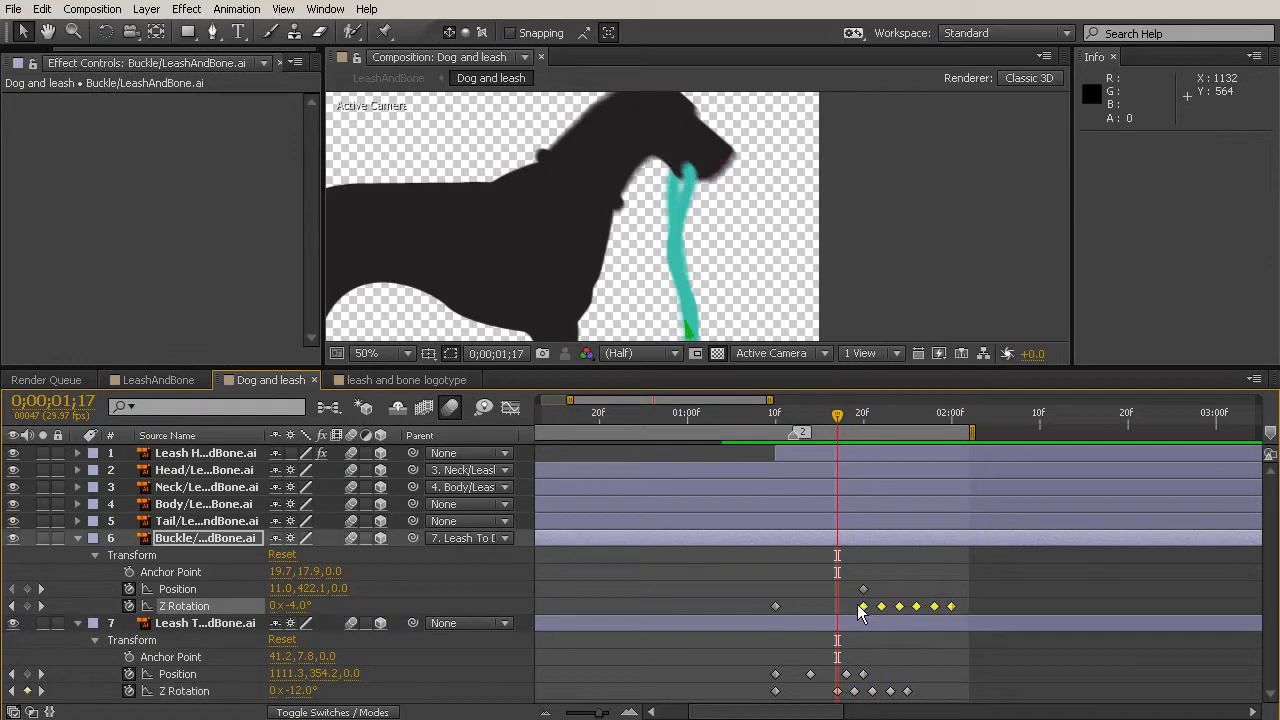
pyautogui.click(846, 606)
pyautogui.moveTo(957, 598); pyautogui.dragTo(834, 614)
pyautogui.moveTo(843, 429); pyautogui.dragTo(916, 608)
pyautogui.scroll(-2, 693, 277)
pyautogui.moveTo(841, 268); pyautogui.dragTo(846, 225)
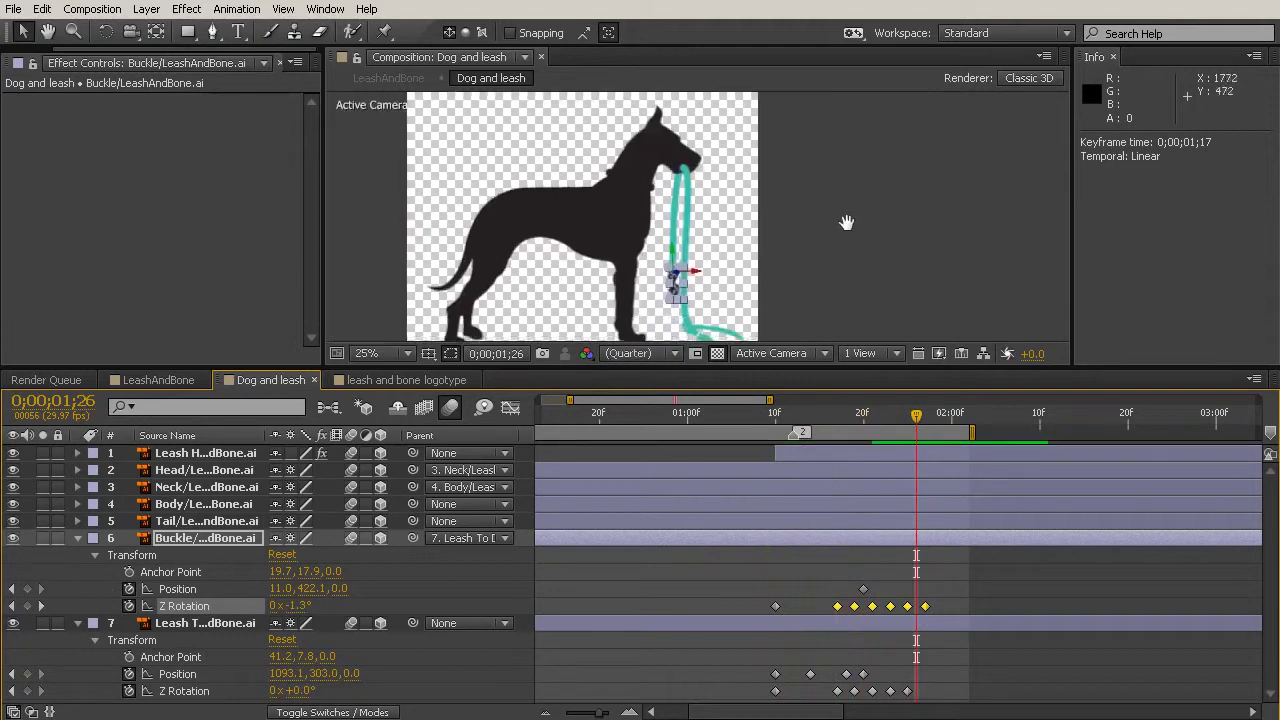
# Step: Start the work area at 0;00;01;04 and RAM-preview the leash lifting into the dog's mouth
pyautogui.click(724, 414)
pyautogui.press('b')
pyautogui.press('KP_0')
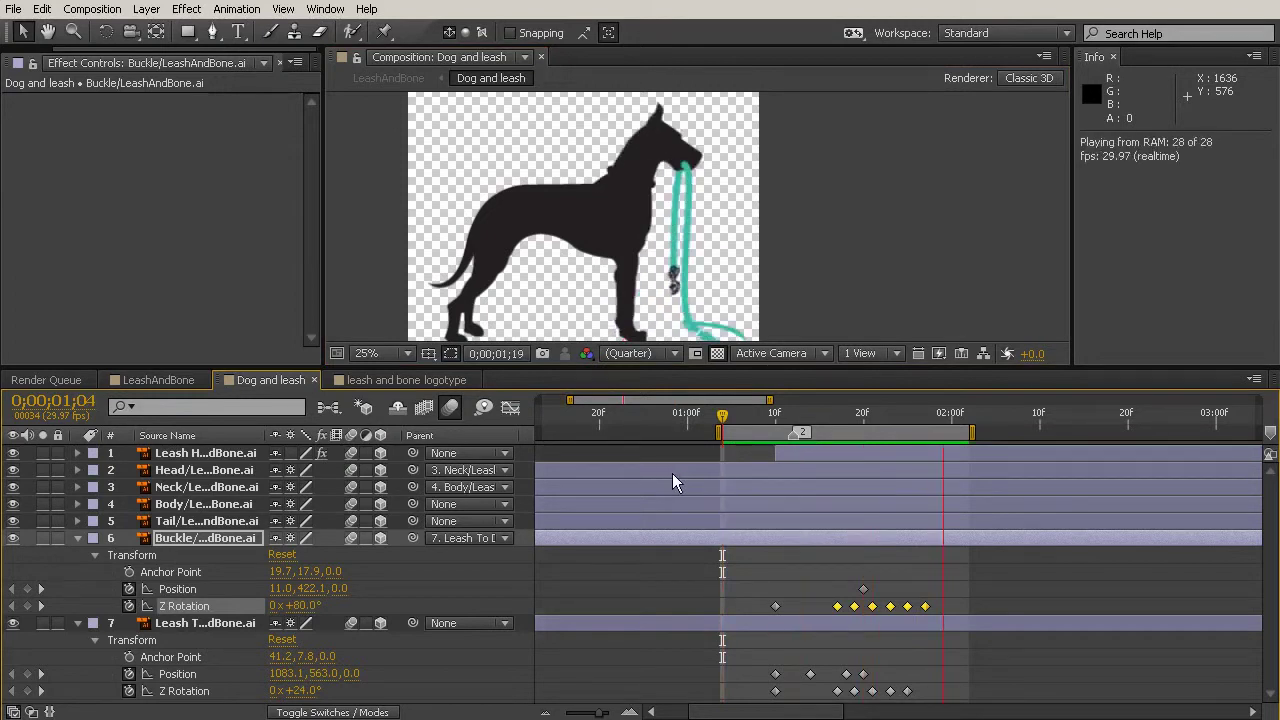
pyautogui.press('space')
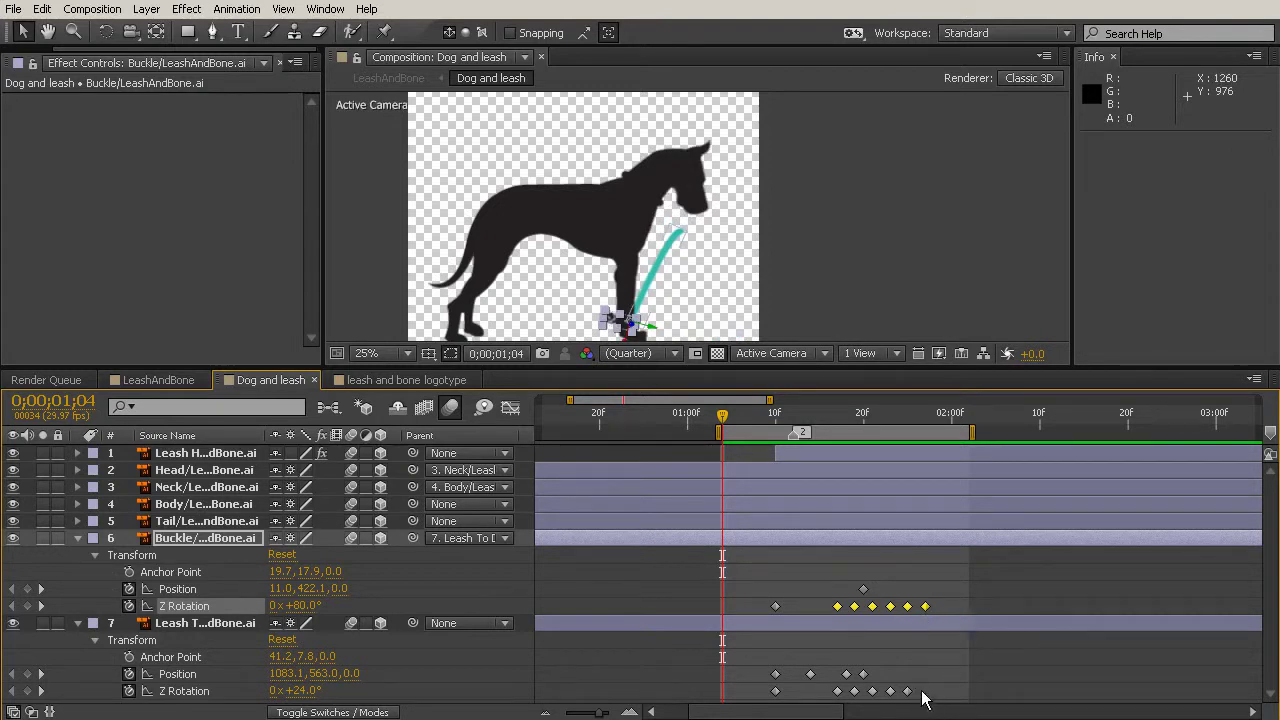
# Step: Alt-drag to stretch the spacing of the buckle's and leash's swing keyframes for a decaying motion
pyautogui.moveTo(920, 697); pyautogui.dragTo(822, 712)
pyautogui.moveTo(905, 698); pyautogui.dragTo(920, 698)
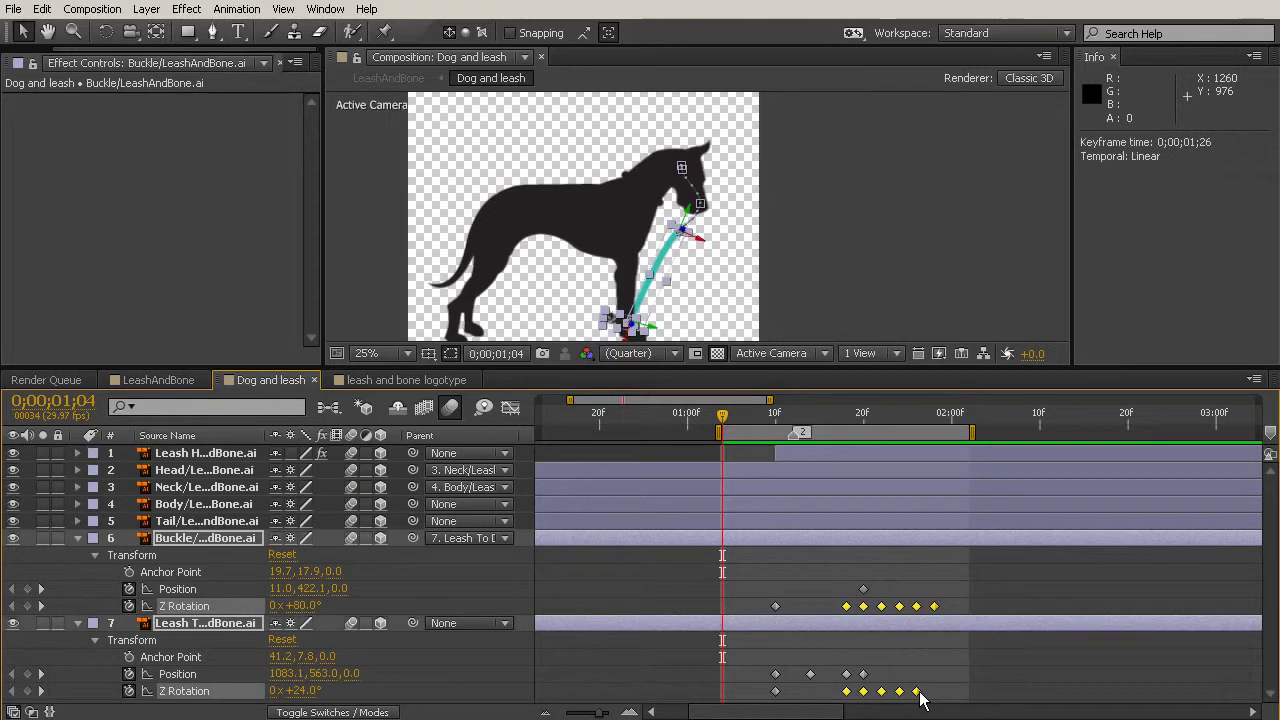
pyautogui.hotkey('ctrl', 'z')
pyautogui.click(959, 585)
pyautogui.moveTo(950, 597); pyautogui.dragTo(768, 612)
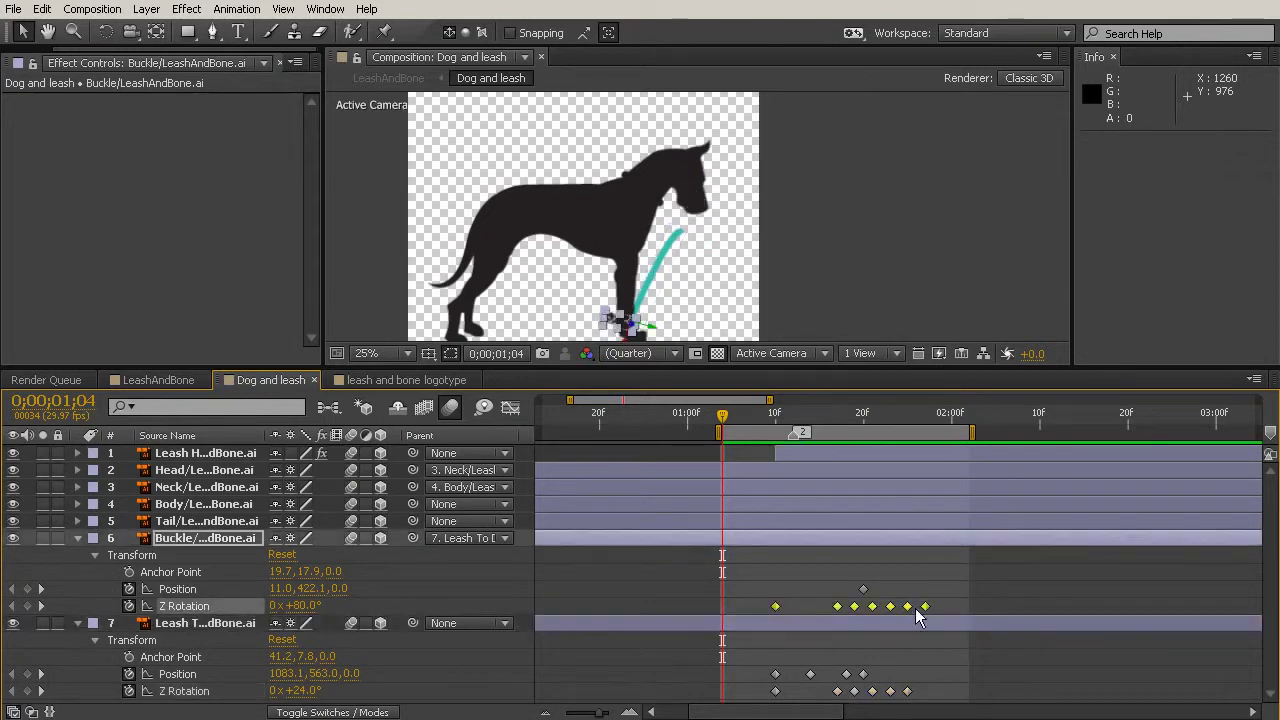
pyautogui.click(949, 608)
pyautogui.moveTo(949, 598); pyautogui.dragTo(828, 615)
pyautogui.moveTo(928, 608); pyautogui.dragTo(972, 624)
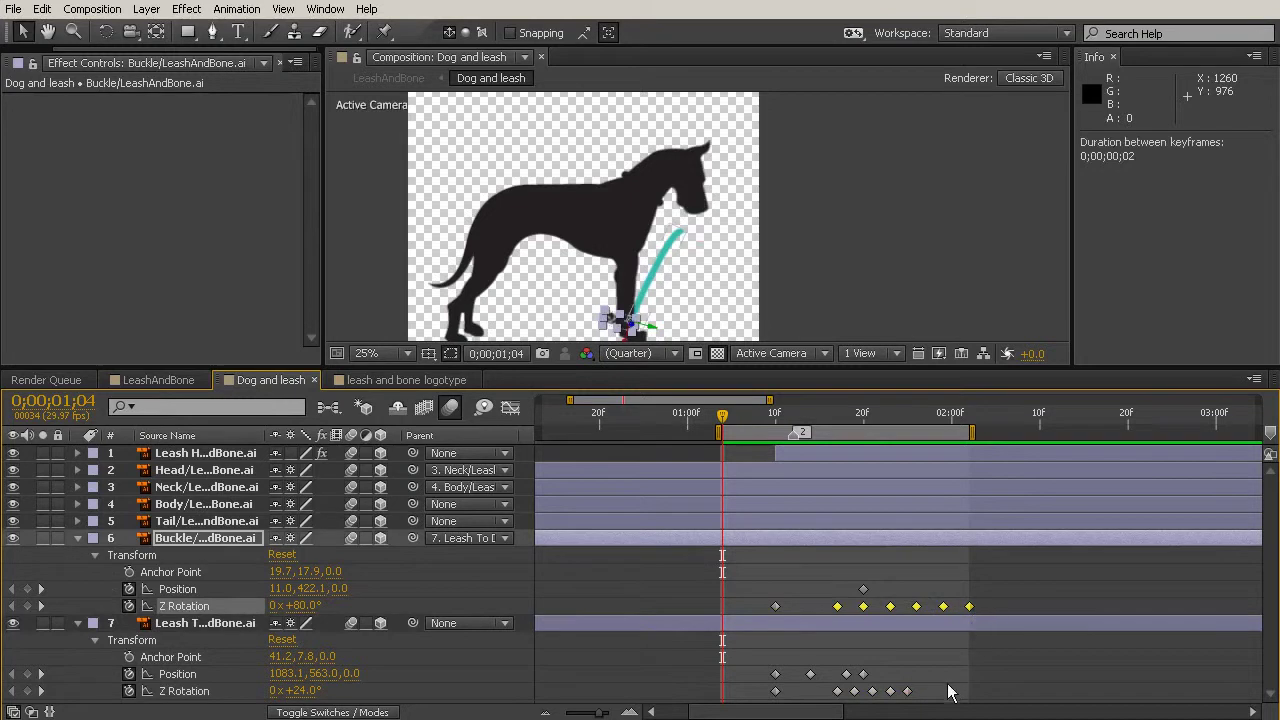
pyautogui.moveTo(950, 684); pyautogui.dragTo(808, 714)
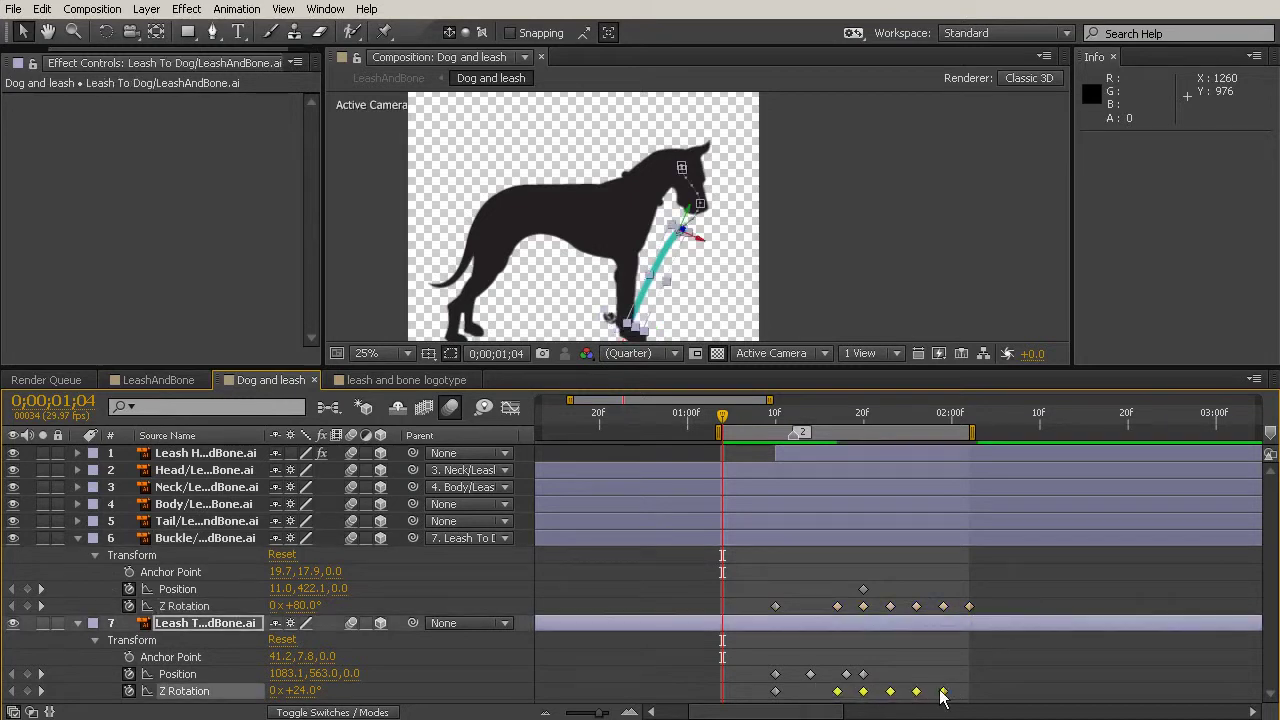
pyautogui.moveTo(943, 692); pyautogui.dragTo(941, 692)
# Step: Extend the work area end to 0;00;02;06 and preview the new swing timing
pyautogui.moveTo(858, 410); pyautogui.dragTo(962, 497)
pyautogui.moveTo(968, 432); pyautogui.dragTo(1016, 432)
pyautogui.moveTo(900, 412); pyautogui.dragTo(729, 462)
pyautogui.press('space')
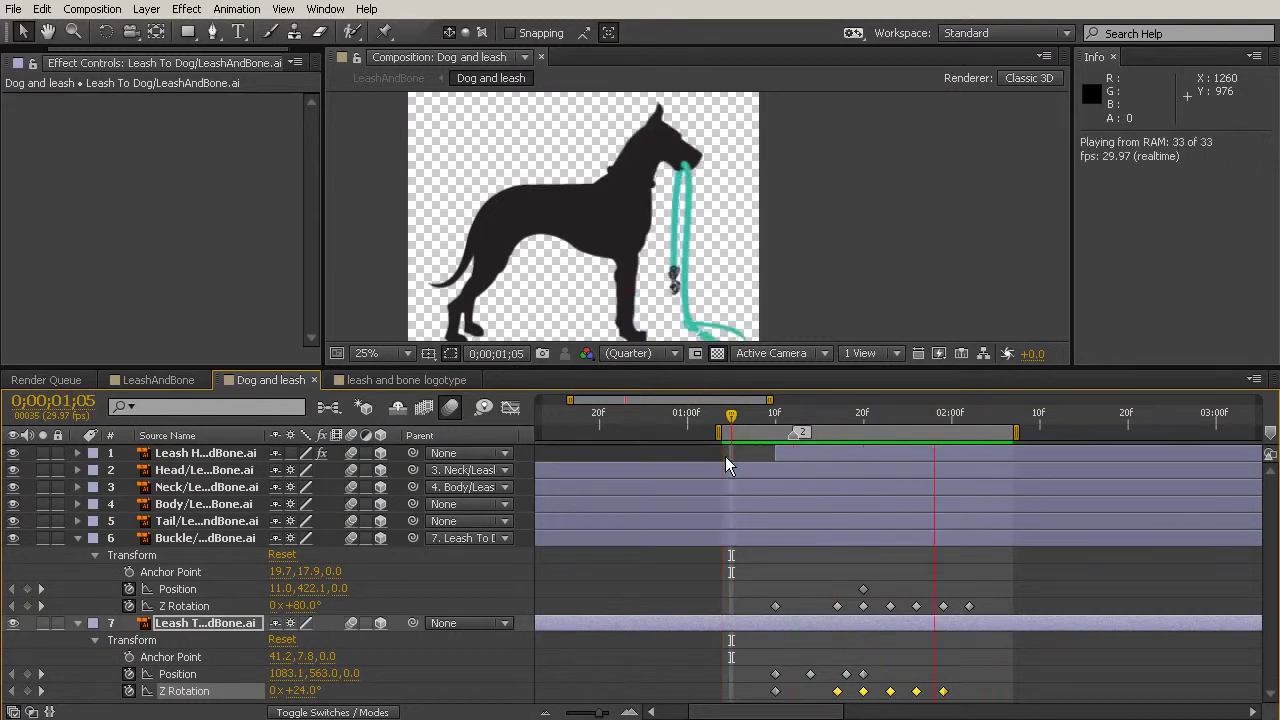
pyautogui.press('space')
pyautogui.moveTo(810, 506); pyautogui.dragTo(900, 481)
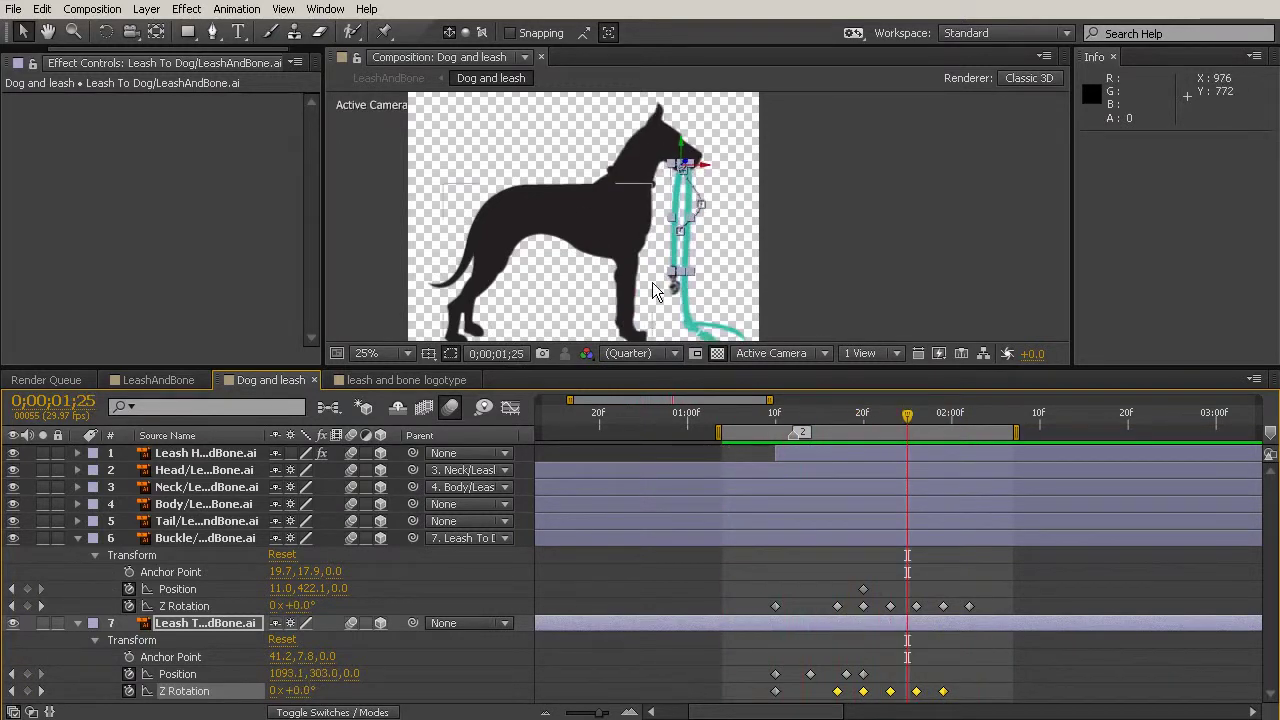